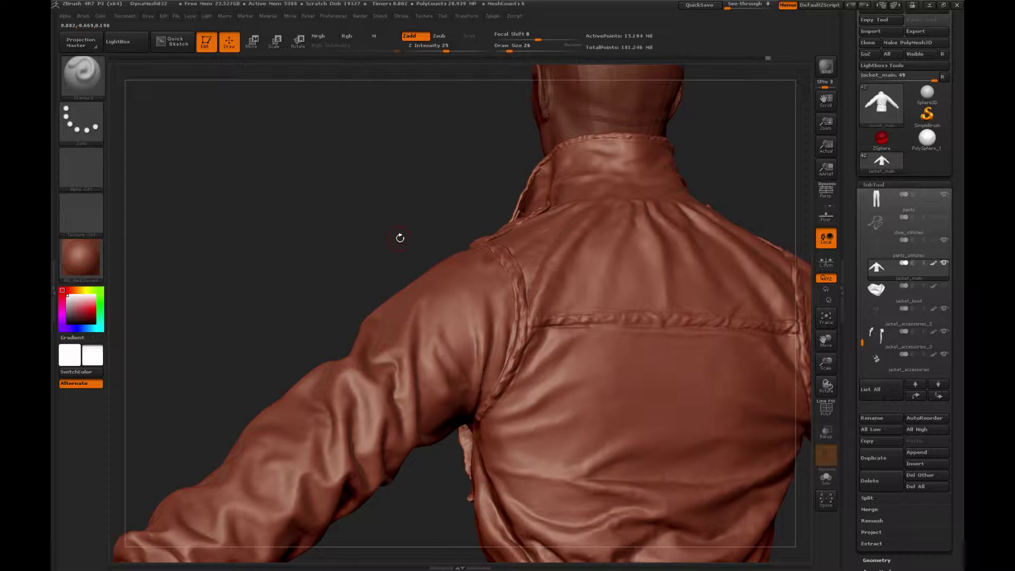
Step: Reduce the brush's draw size to 18 for working on the jacket's back armhole seam
key([)
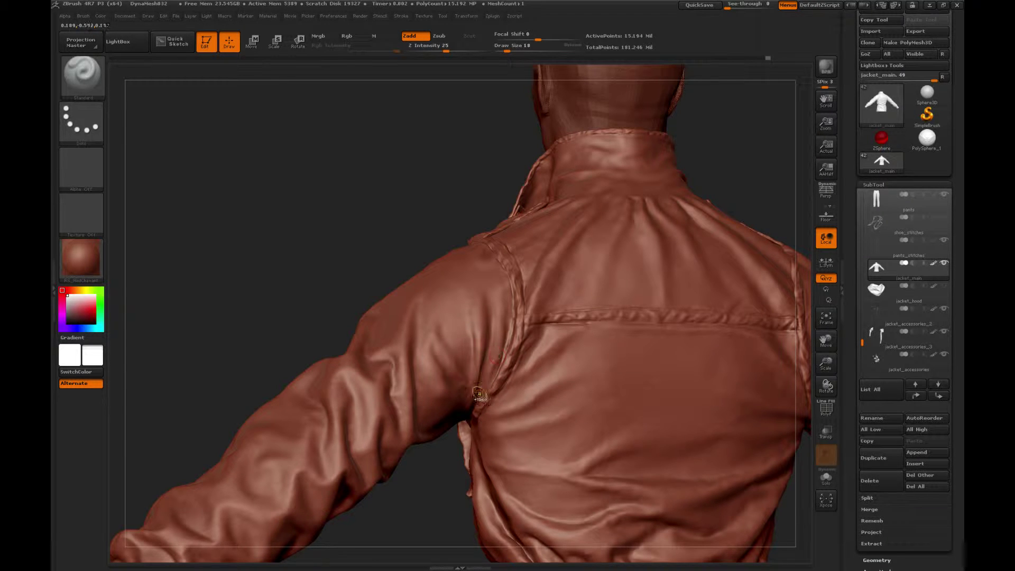
key(ctrl)
mouse_move(446, 474)
mouse_down()
mouse_move(429, 479)
mouse_move(466, 491)
mouse_move(437, 469)
mouse_move(433, 484)
mouse_up()
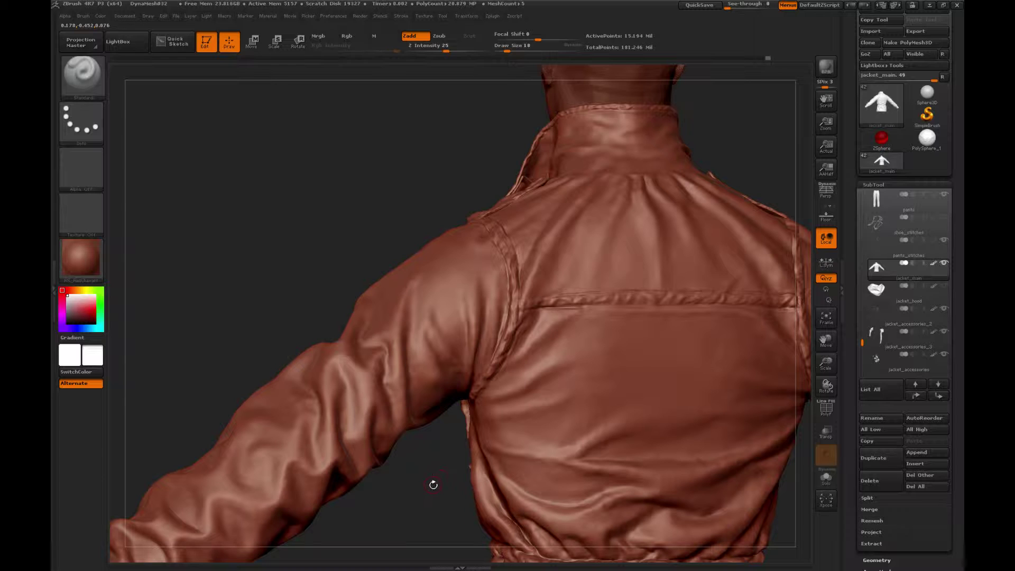
Step: Switch to the Dam_Standard brush and back to the Standard brush
mouse_move(826, 364)
mouse_down()
mouse_move(642, 264)
mouse_move(639, 330)
mouse_move(730, 343)
mouse_move(796, 378)
mouse_move(782, 349)
mouse_move(340, 214)
mouse_move(389, 283)
mouse_move(419, 239)
mouse_move(420, 301)
mouse_move(415, 285)
mouse_up()
key(b)
key(d)
key(s)
key(b)
key(s)
key(t)
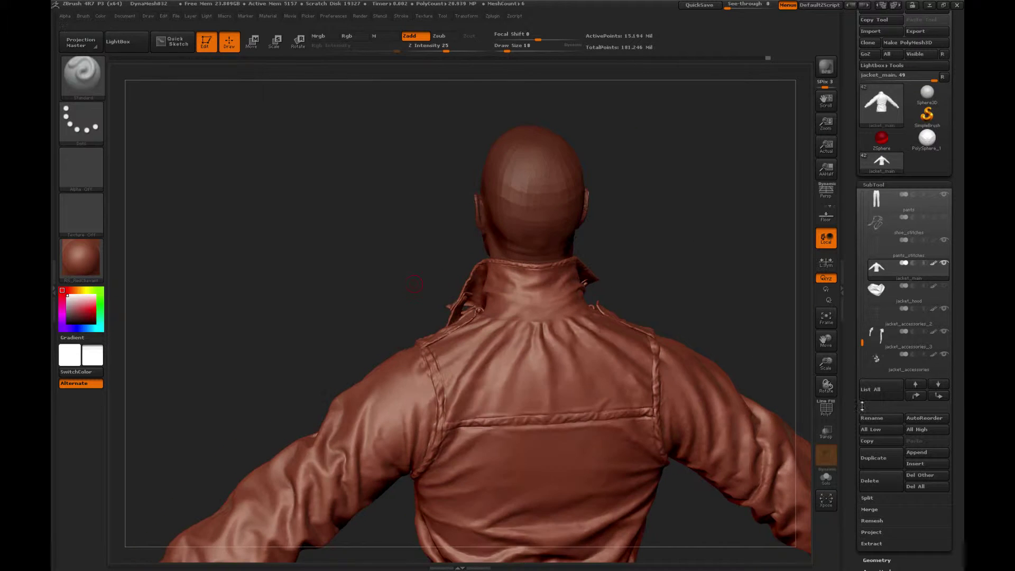
Step: Carve the left end of the back yoke seam with the Dam_Standard brush, where it meets the armhole seam
drag(826, 363, 560, 396)
alt+drag(503, 417, 469, 432)
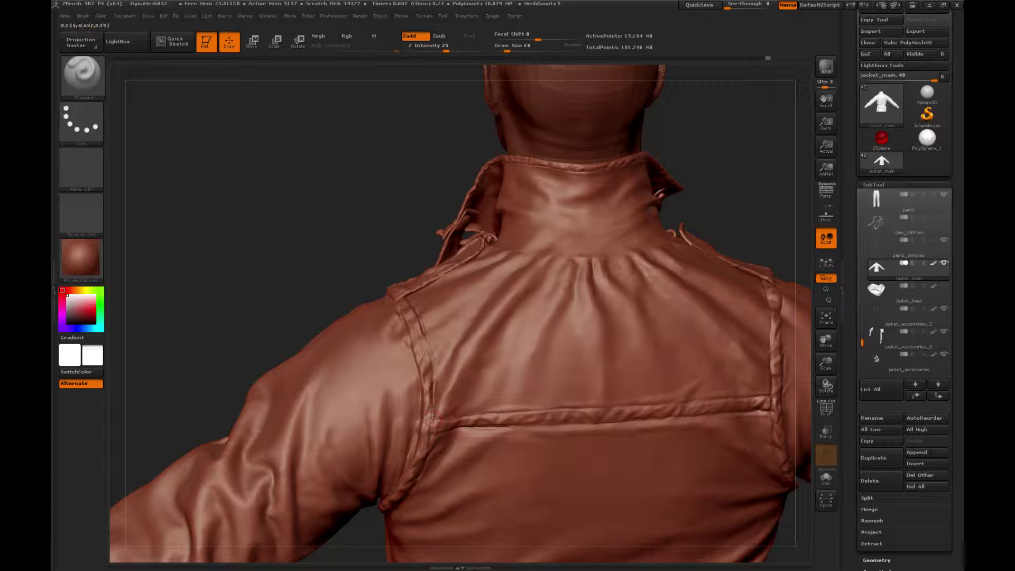
key(b)
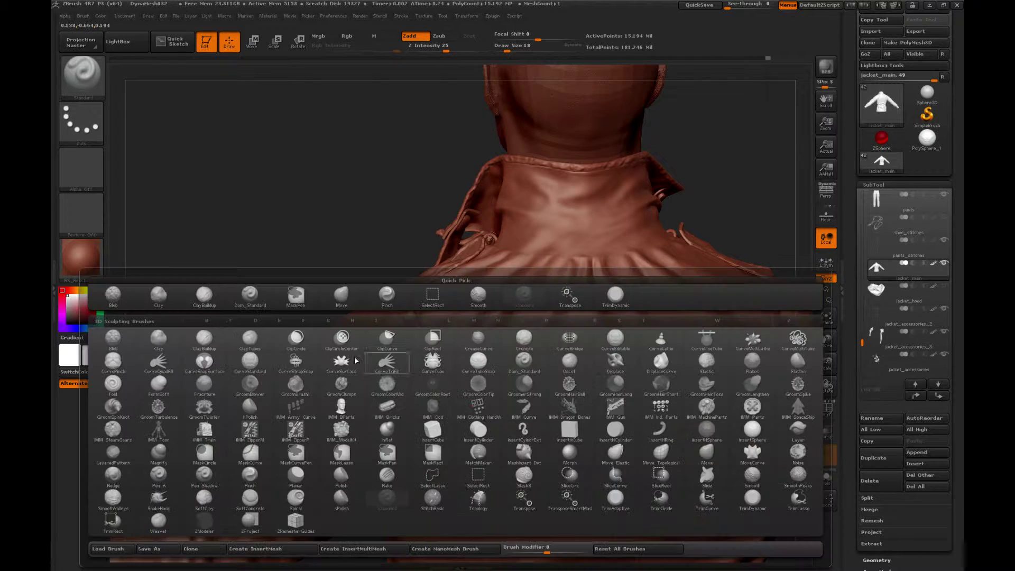
key(d)
key(s)
drag(278, 258, 356, 258)
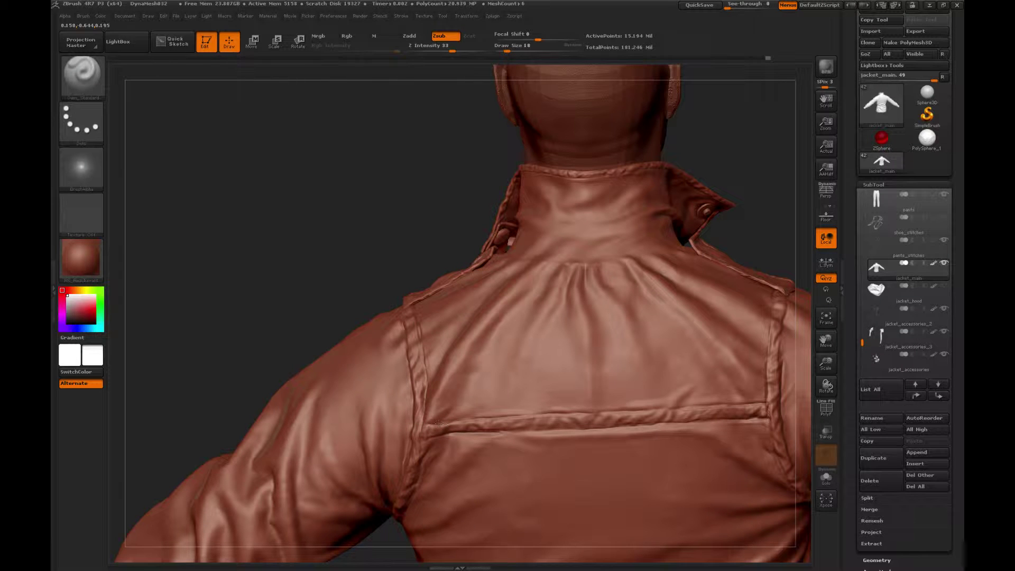
drag(436, 423, 485, 415)
drag(318, 253, 349, 270)
key(ctrl)
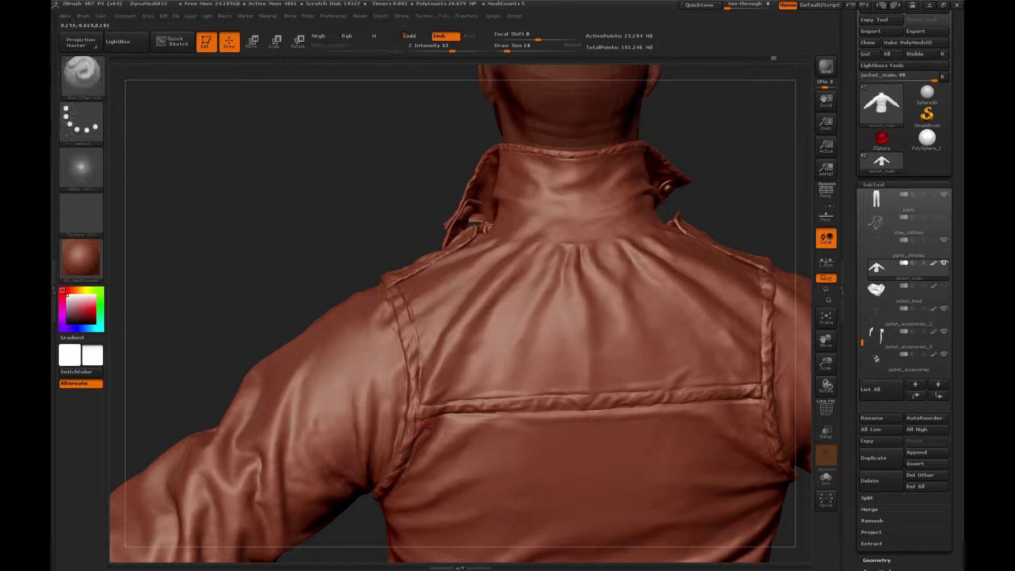
drag(304, 284, 317, 259)
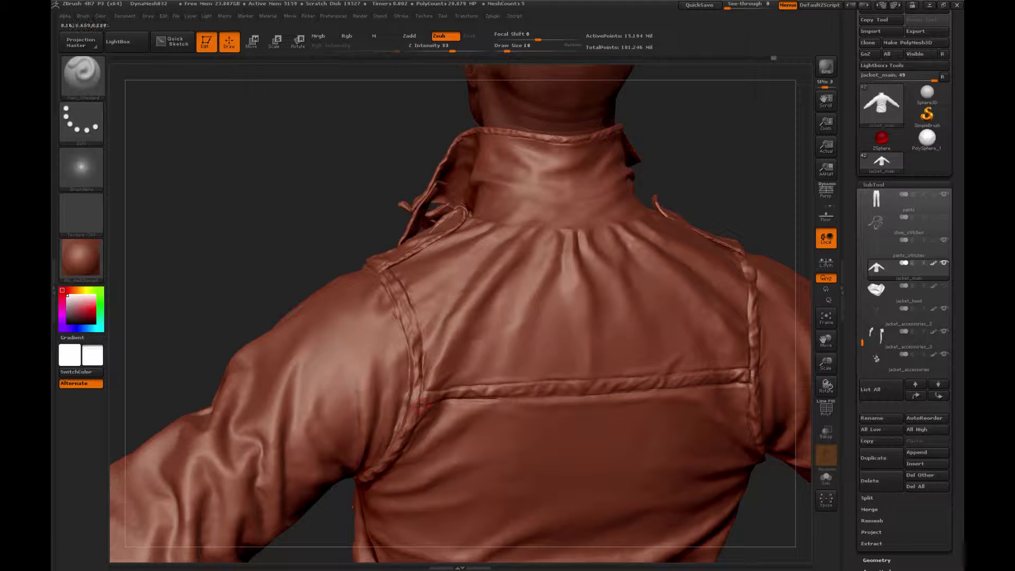
Step: Return to the Standard brush for sculpting around the corner of the yoke and armhole seams
key(b)
click(501, 301)
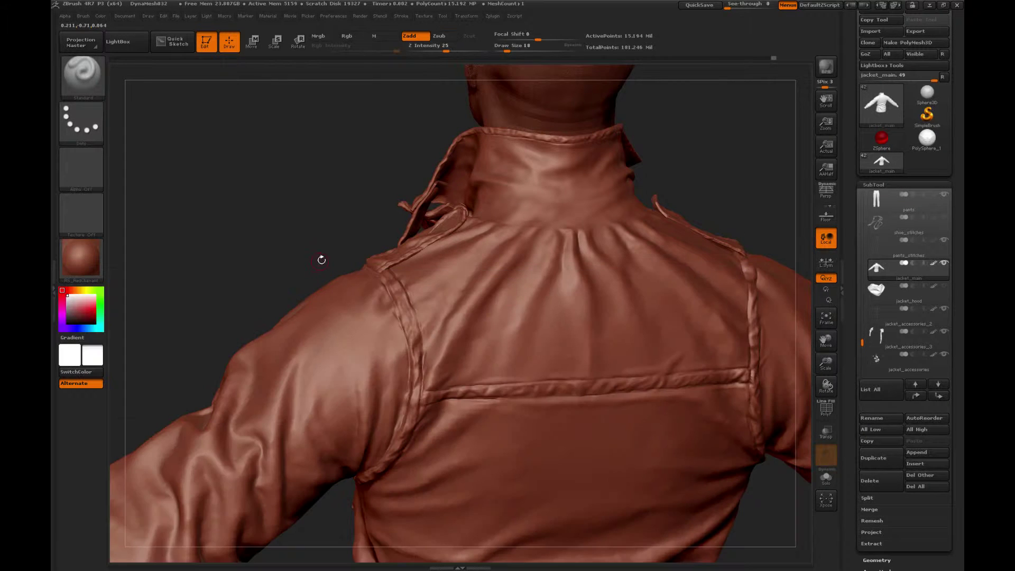
drag(320, 258, 326, 227)
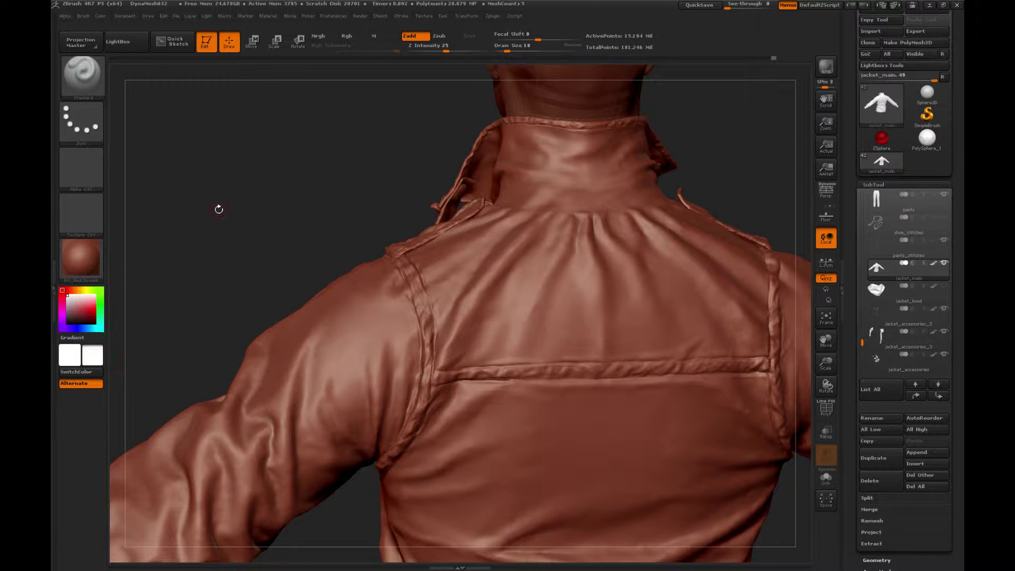
Step: Save the tool over the existing jacket_3.ZTL file in the Sledgehammer Test folder
key(ctrl+shift)
key(ctrl+s)
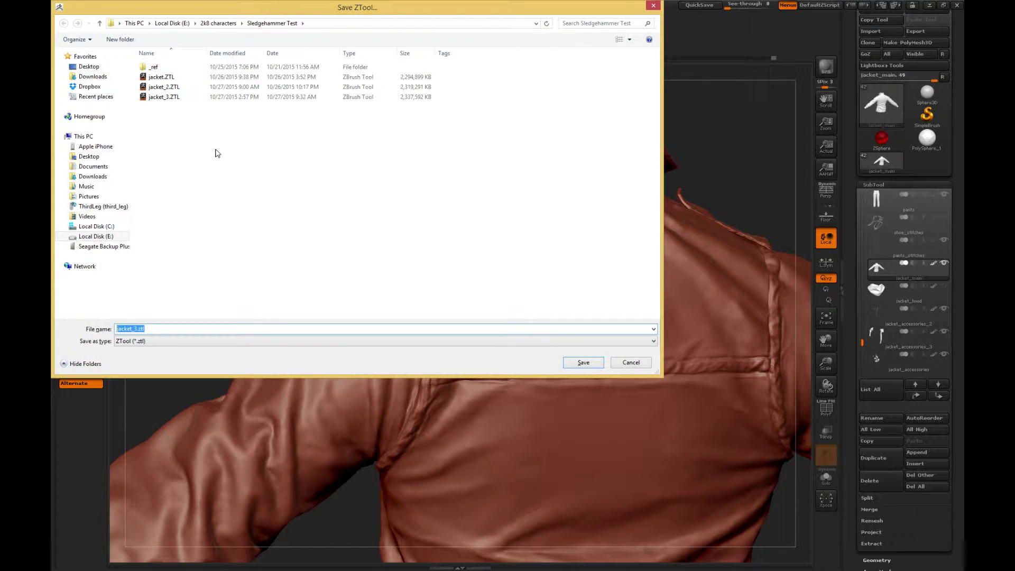
double_click(209, 98)
click(528, 284)
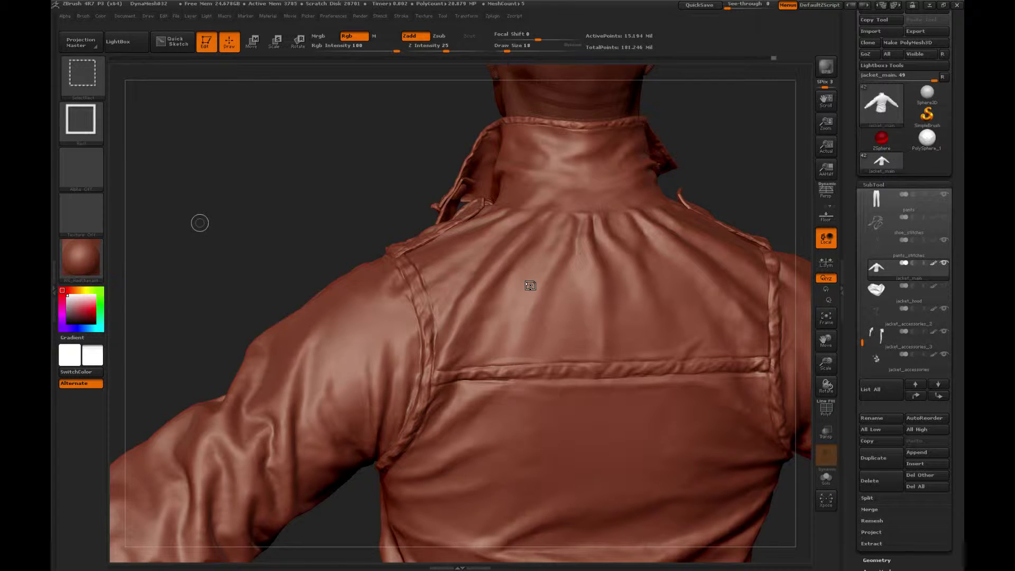
key(ctrl+s)
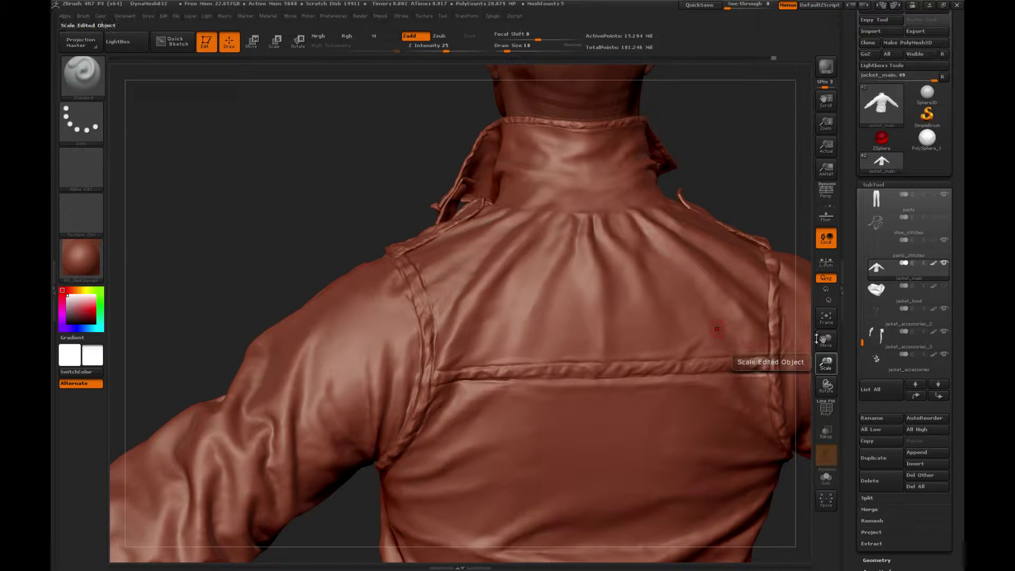
Step: Smooth a small area on the back skirt of the jacket, just below the gathered waist seam
key(f)
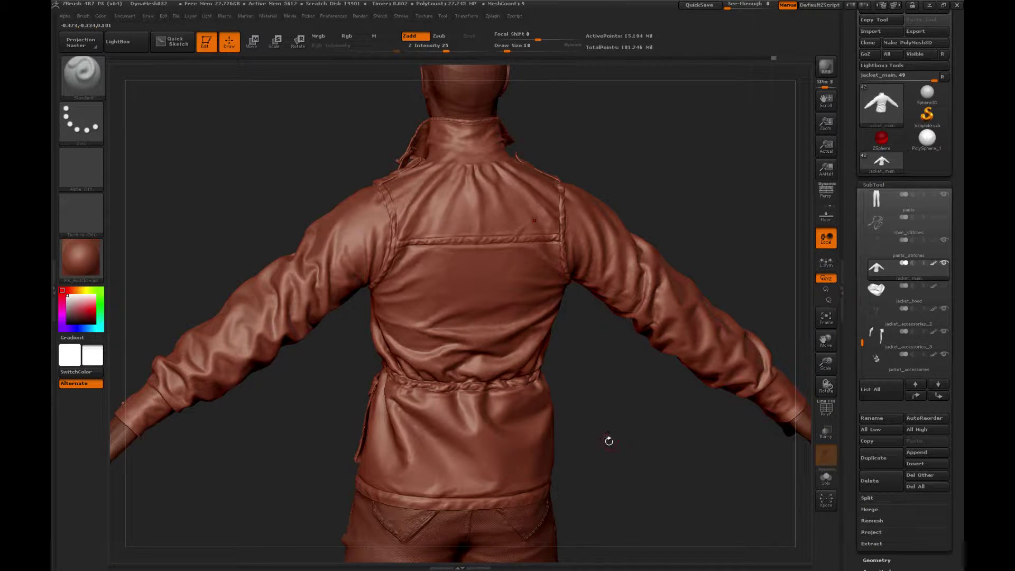
alt+drag(660, 468, 700, 421)
shift+drag(463, 388, 470, 394)
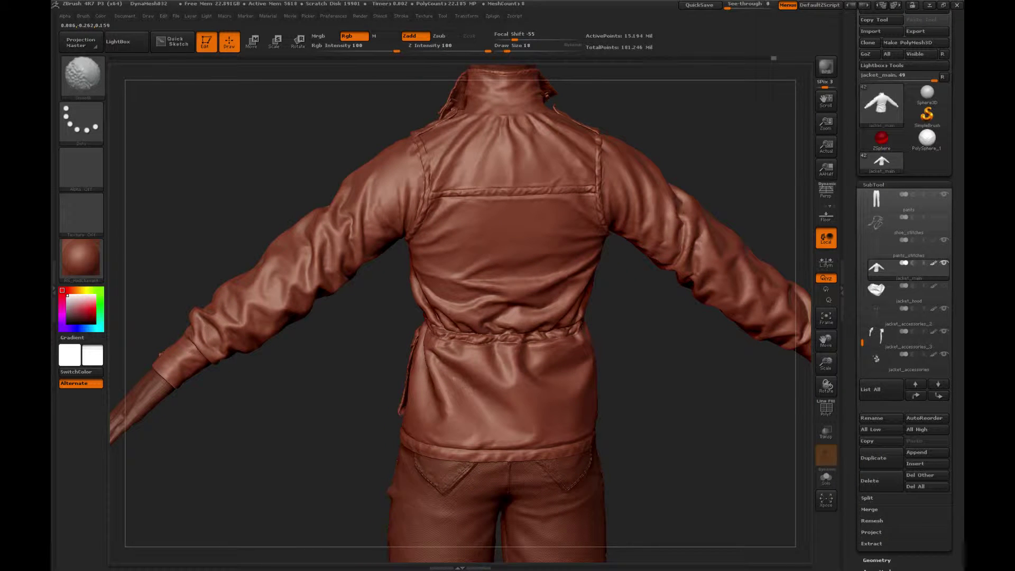
Step: Make the jacket_accessories subtool active and choose the Dam_Standard brush for detailing the lower front pocket
mouse_move(659, 401)
mouse_down()
mouse_move(650, 358)
mouse_move(588, 349)
mouse_move(555, 357)
mouse_move(565, 367)
mouse_move(633, 361)
mouse_move(664, 374)
mouse_move(653, 353)
mouse_move(651, 363)
mouse_move(524, 369)
mouse_up()
alt+click(526, 369)
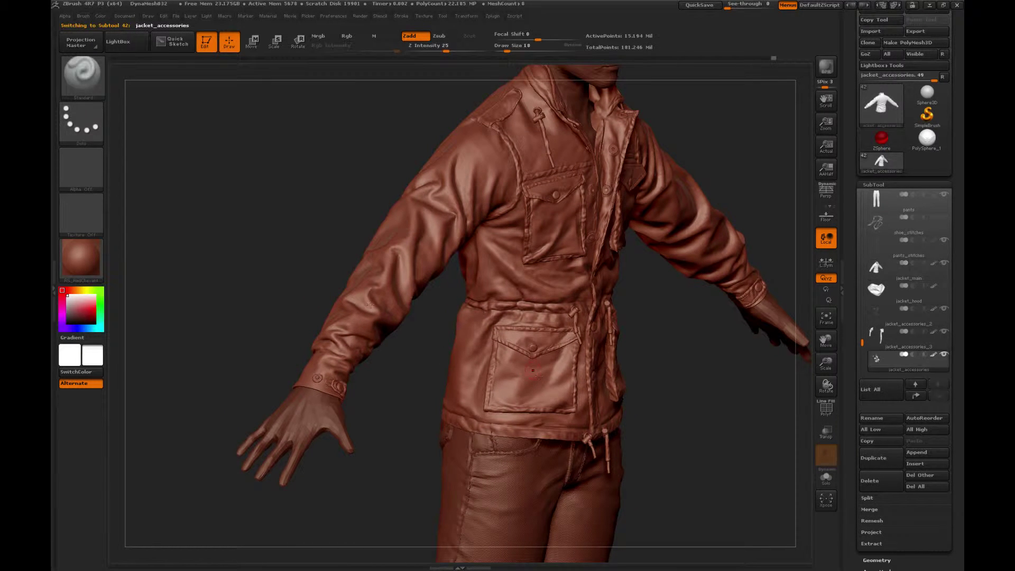
key(b)
click(226, 299)
mouse_move(648, 344)
mouse_down()
mouse_move(688, 341)
mouse_move(825, 379)
mouse_move(818, 423)
mouse_up()
alt+drag(756, 333, 713, 330)
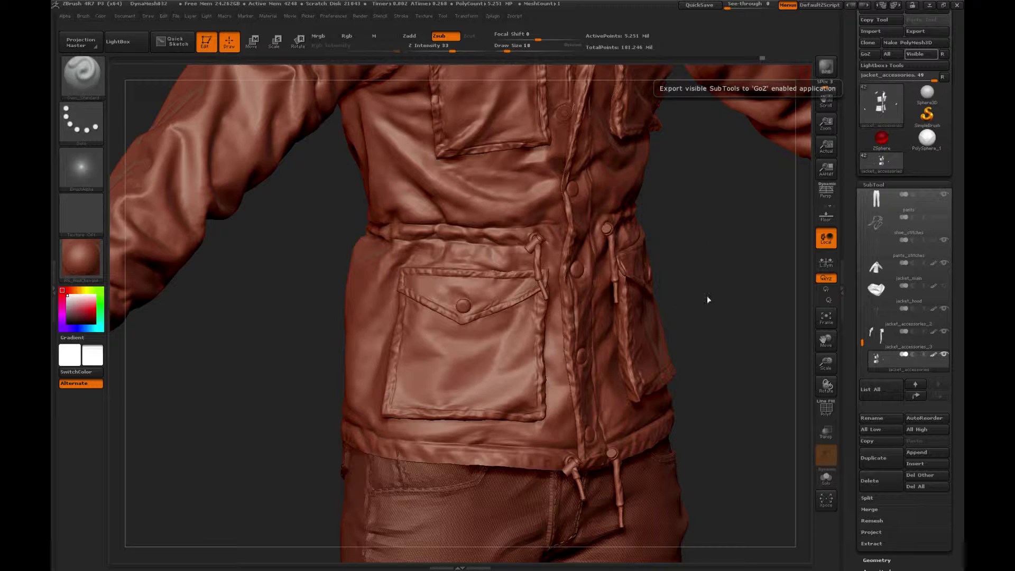
Step: Switch to the Standard brush and inspect the jacket's front pockets from the front
mouse_move(715, 293)
mouse_down()
mouse_move(749, 308)
mouse_move(756, 286)
mouse_move(675, 245)
mouse_move(687, 300)
mouse_up()
key(b)
click(658, 298)
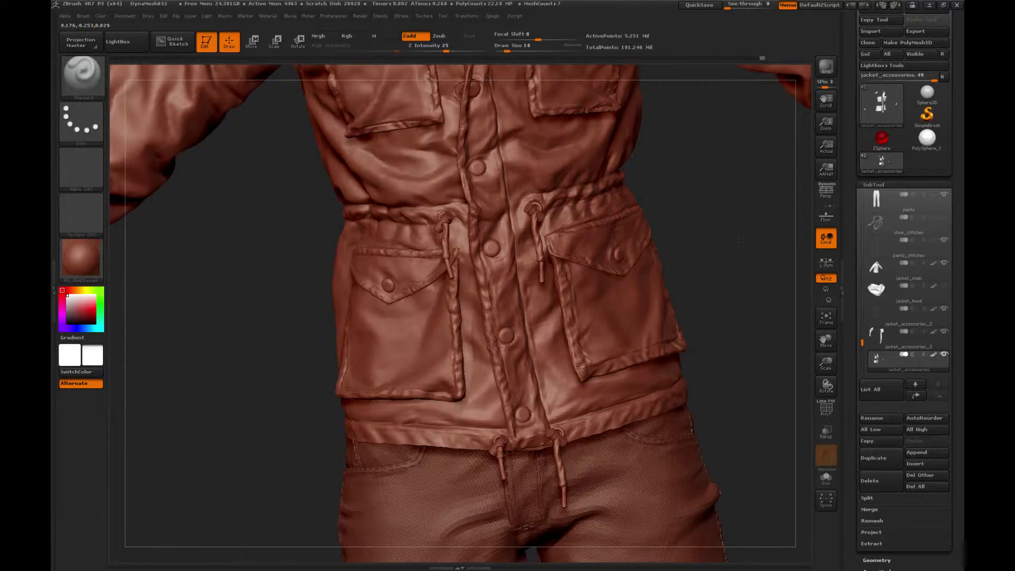
alt+drag(729, 240, 737, 229)
mouse_move(746, 275)
mouse_down()
mouse_move(733, 274)
mouse_move(753, 279)
mouse_up()
drag(826, 365, 710, 292)
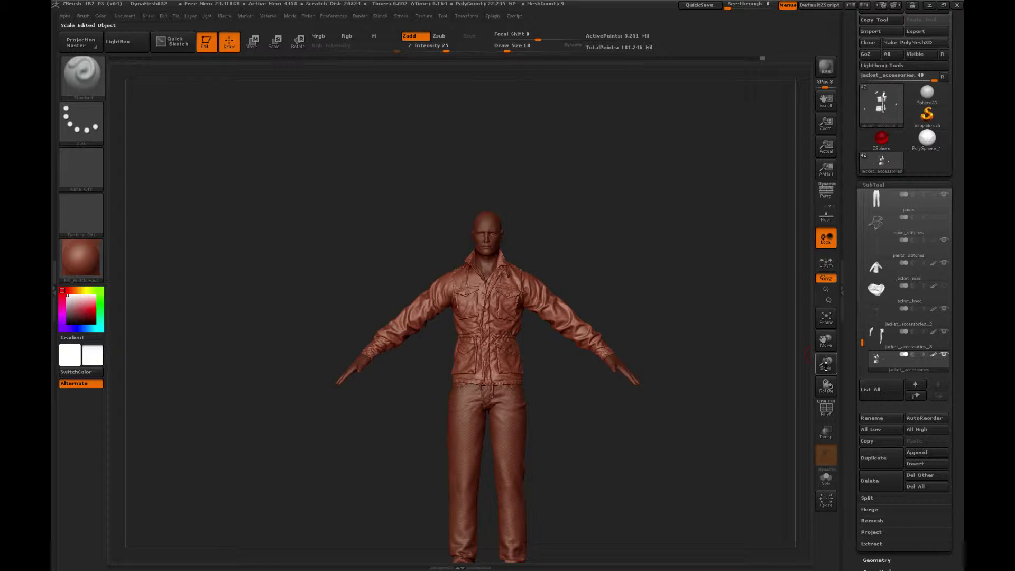
mouse_move(824, 363)
mouse_down()
mouse_move(724, 389)
mouse_move(637, 523)
mouse_move(636, 554)
mouse_up()
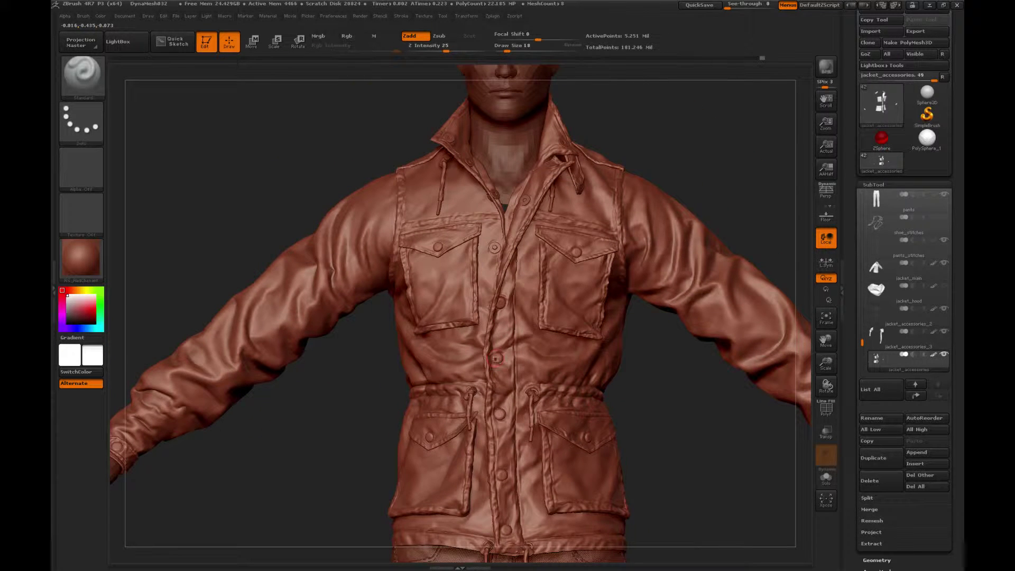
Step: Make the jacket_main subtool active for smoothing the front folds between the chest pocket and the waist seam
alt+click(505, 359)
key(b)
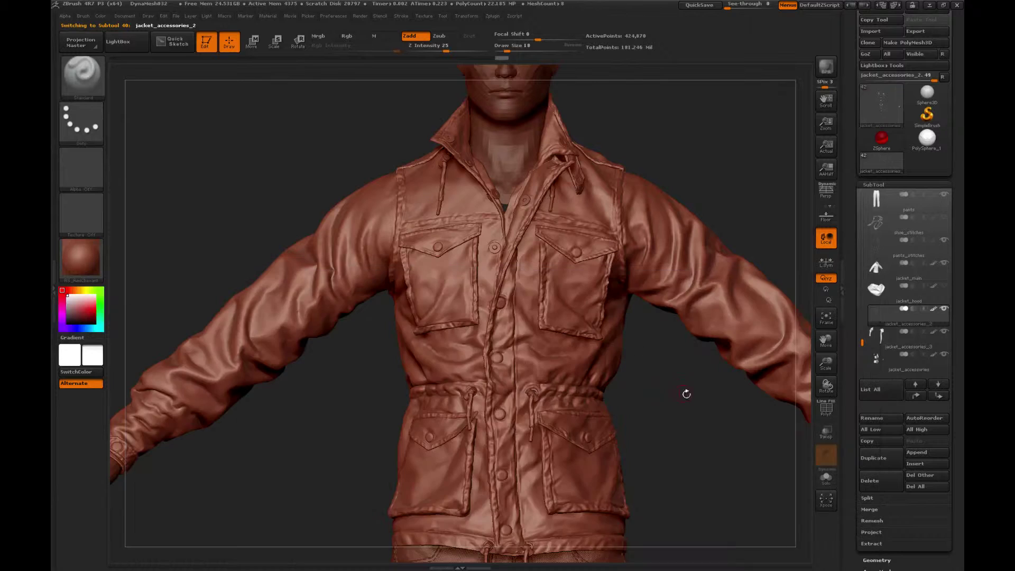
mouse_move(686, 393)
alt+mouse_down()
mouse_move(679, 365)
mouse_move(679, 418)
alt+mouse_up()
alt+click(528, 354)
mouse_move(679, 367)
alt+mouse_down()
mouse_move(683, 381)
mouse_move(667, 380)
alt+mouse_up()
key(shift)
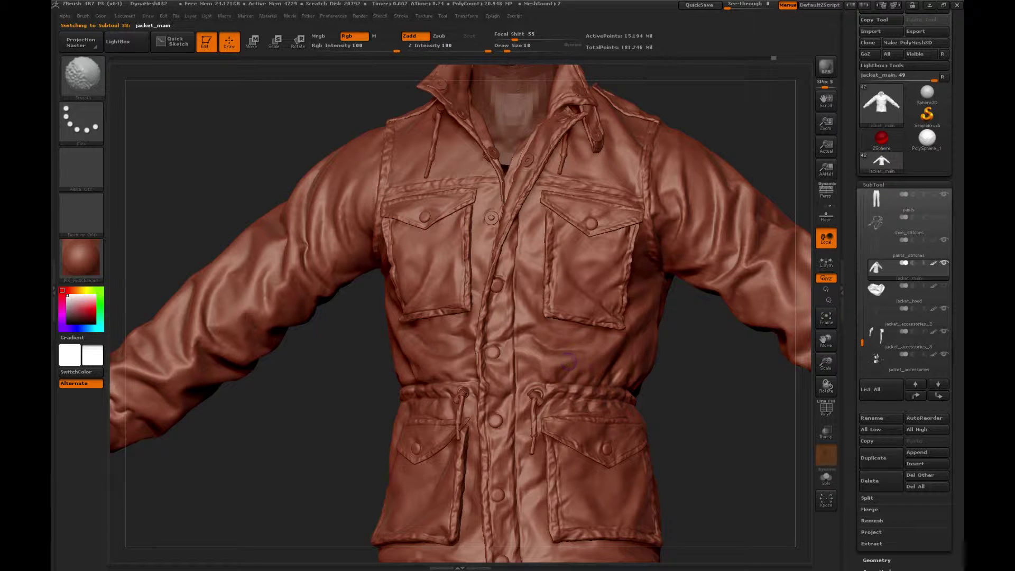
Step: Activate the jacket_accessories_2 subtool and isolate the placket button just above the waist seam
drag(710, 344, 489, 351)
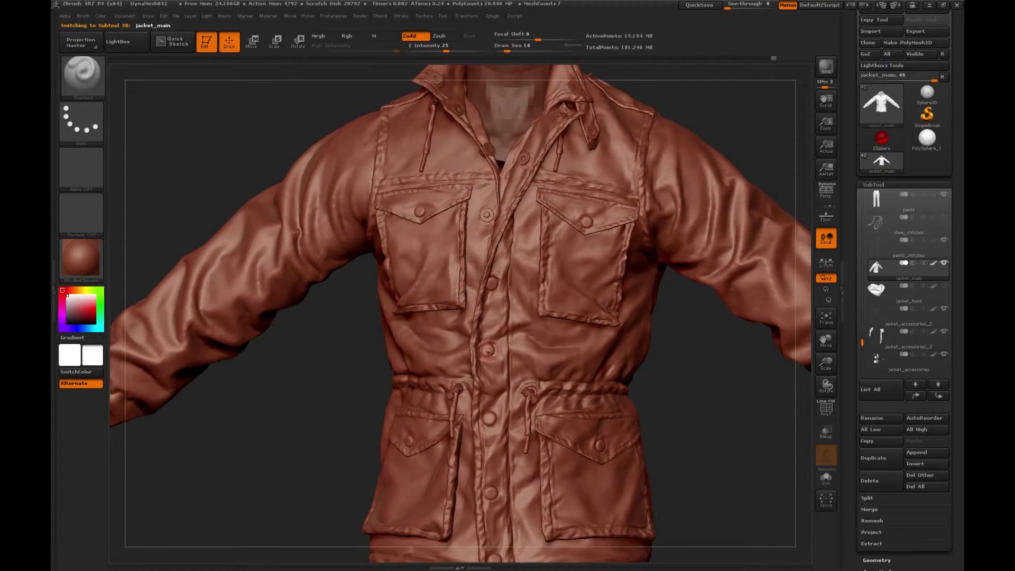
key(b)
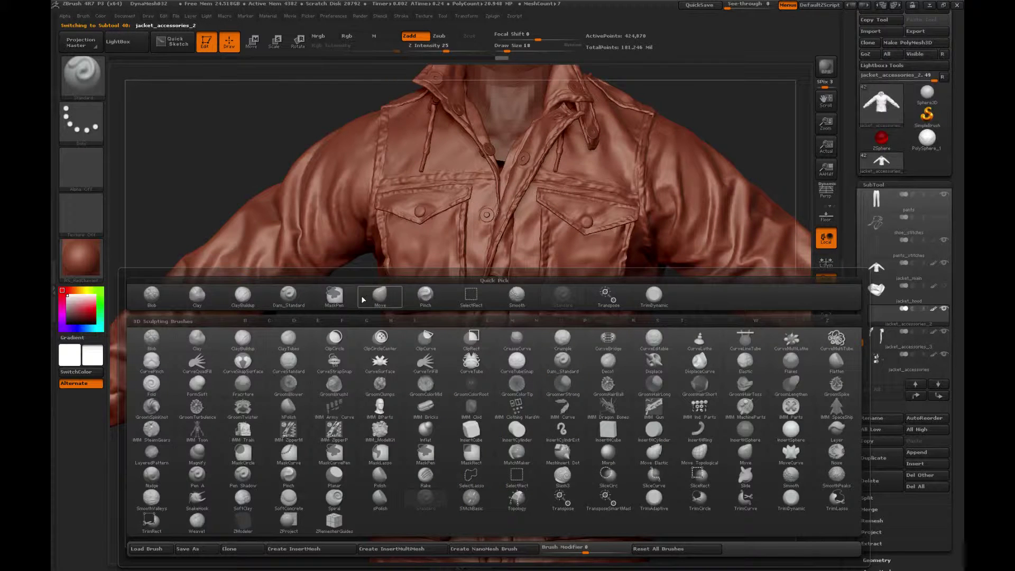
click(471, 295)
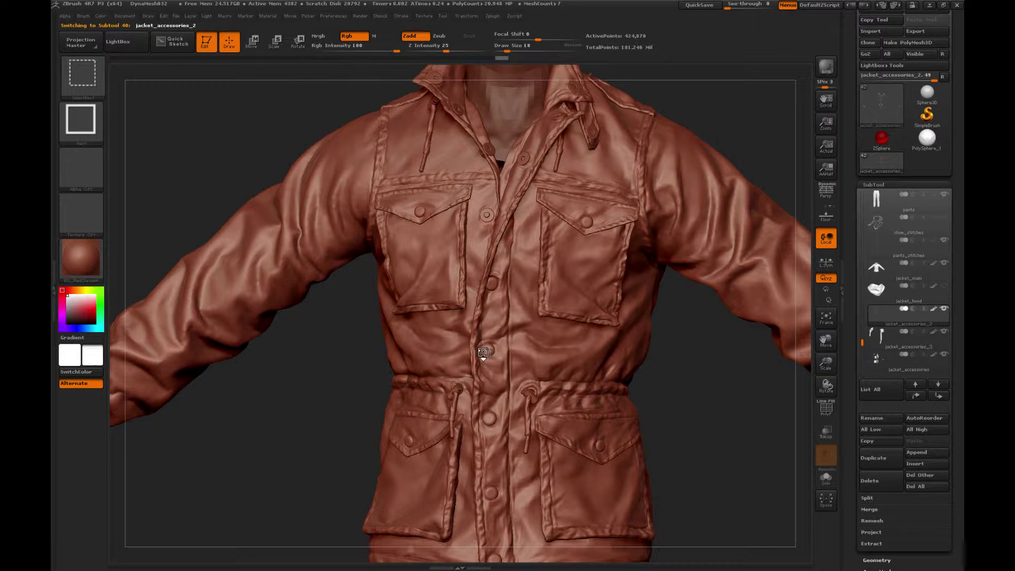
ctrl+shift+click(487, 352)
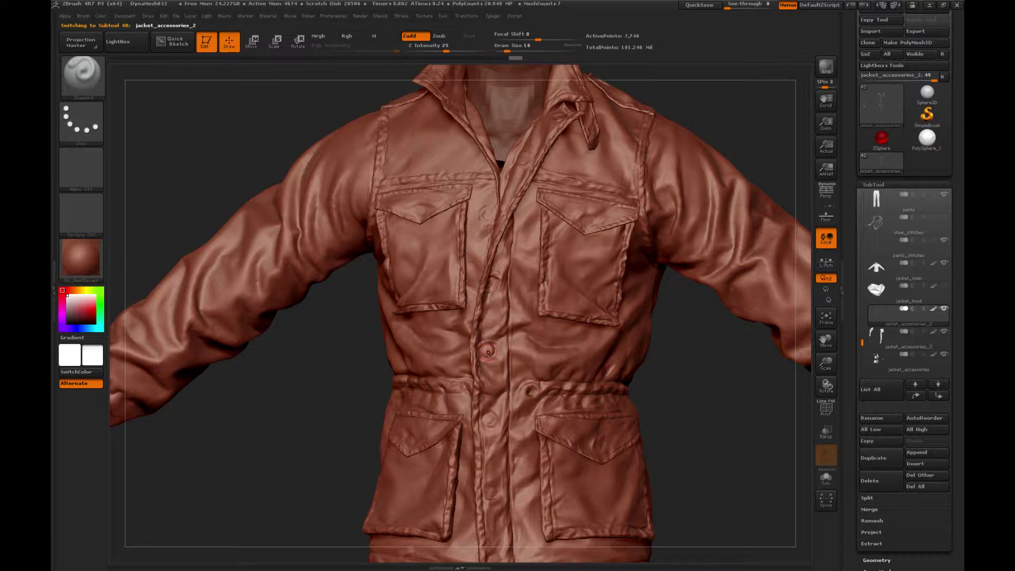
key(shift+f)
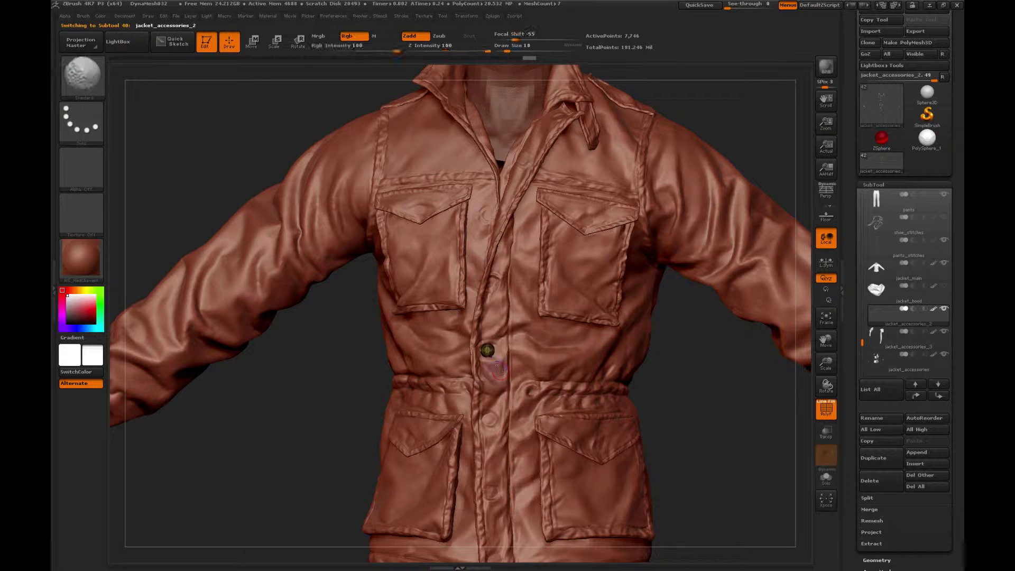
key(shift+f)
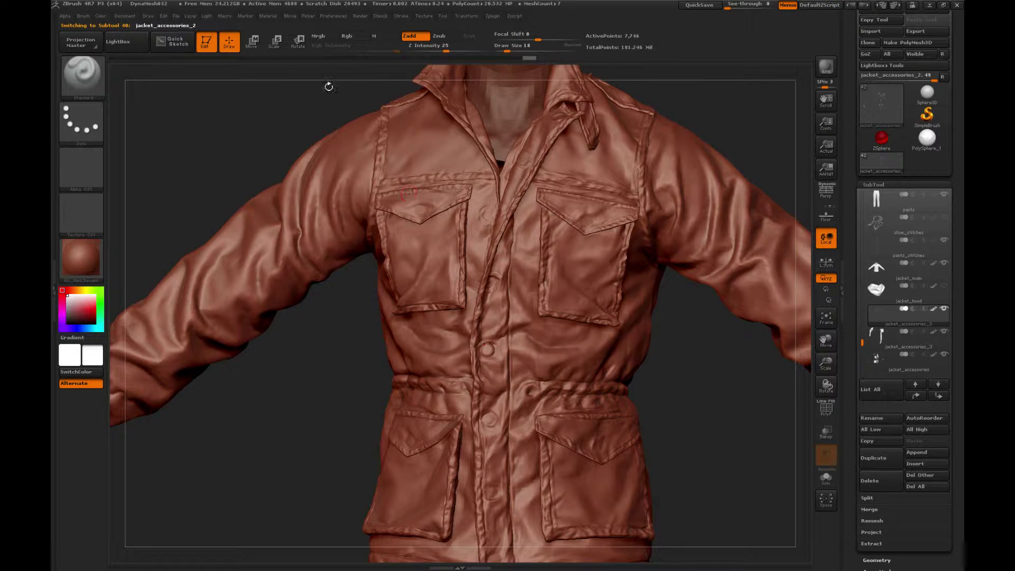
Step: Shift the isolated placket button slightly using a vertical Transpose move line
key(w)
drag(485, 327, 487, 392)
right_drag(425, 275, 432, 275)
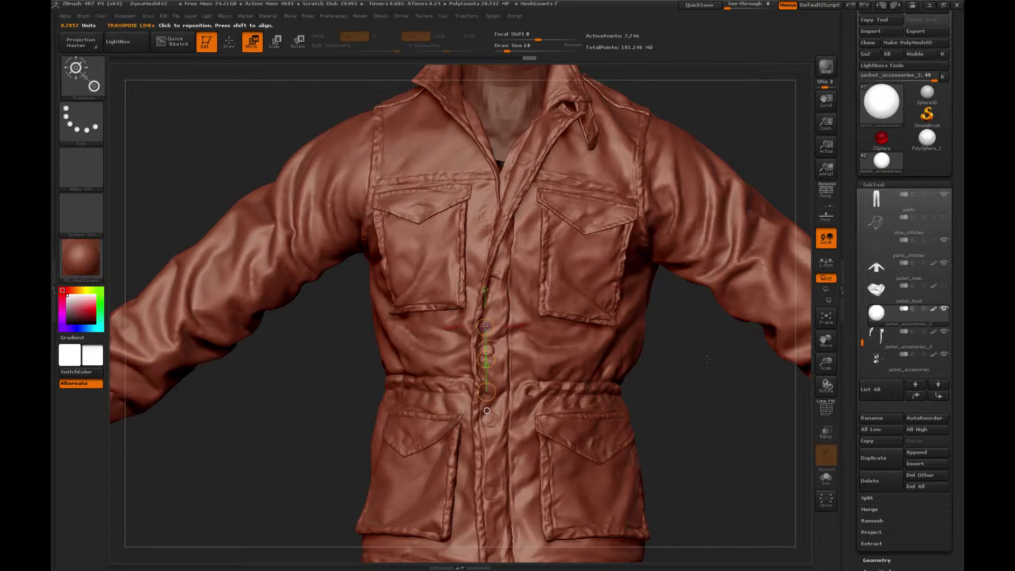
drag(708, 356, 687, 355)
drag(485, 360, 485, 361)
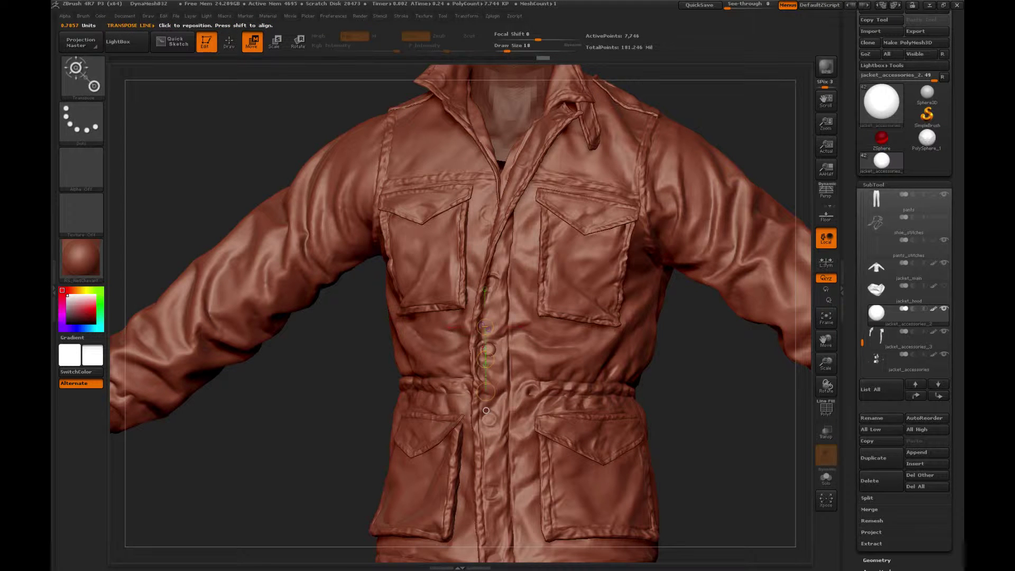
Step: Return to Draw mode and unhide the remaining buttons and drawstrings of the subtool
key(q)
alt+drag(716, 385, 715, 369)
drag(714, 369, 694, 364)
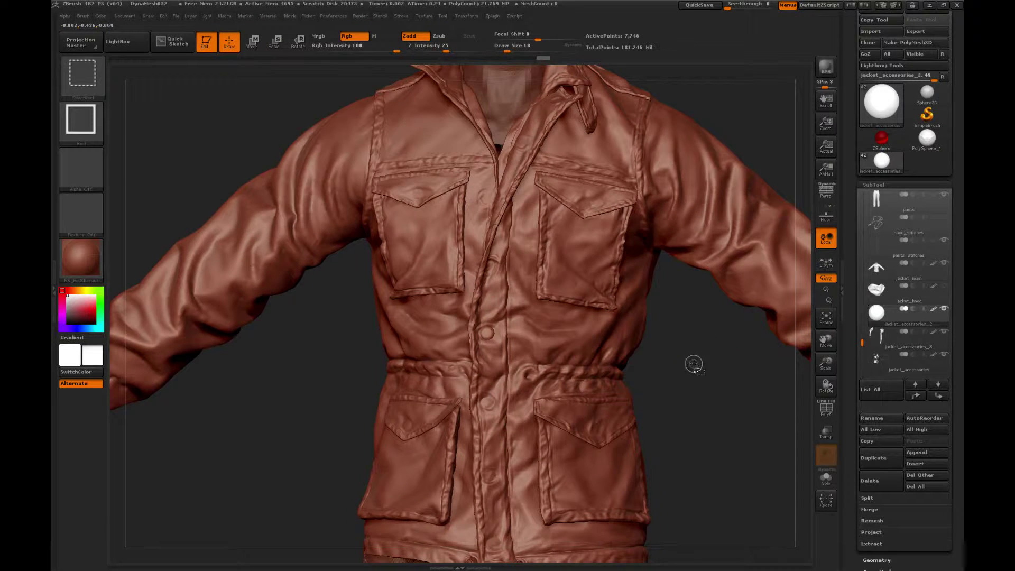
ctrl+shift+click(694, 364)
Step: Choose the Move brush and make the jacket_accessories subtool active at the front placket
key(b)
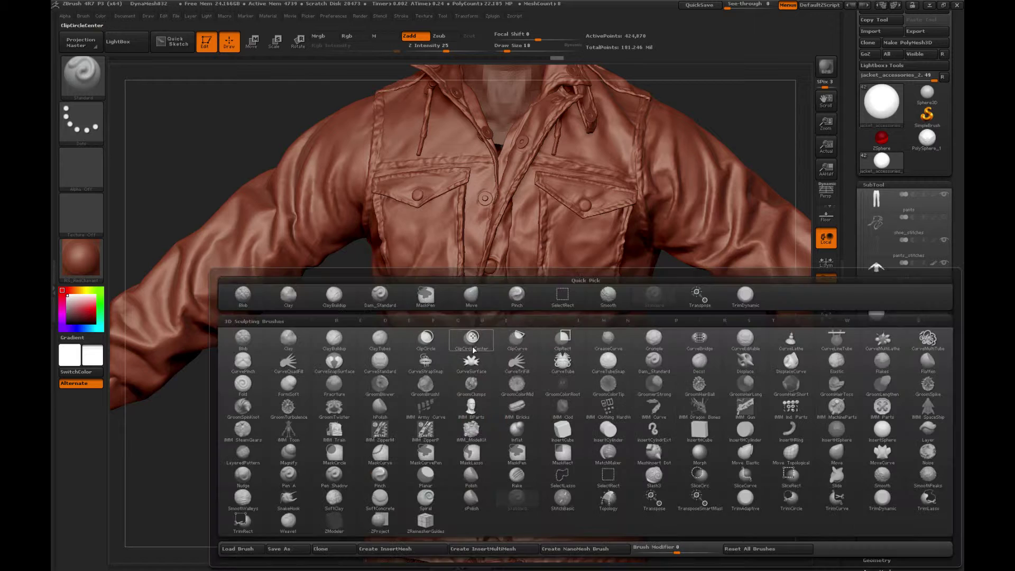
key(m)
key(v)
drag(826, 363, 458, 346)
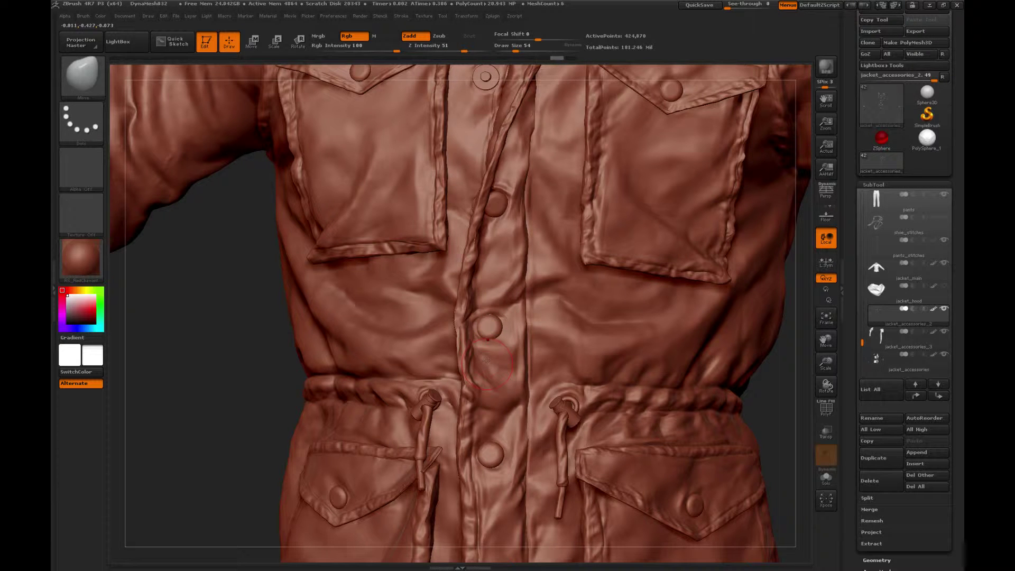
alt+click(475, 327)
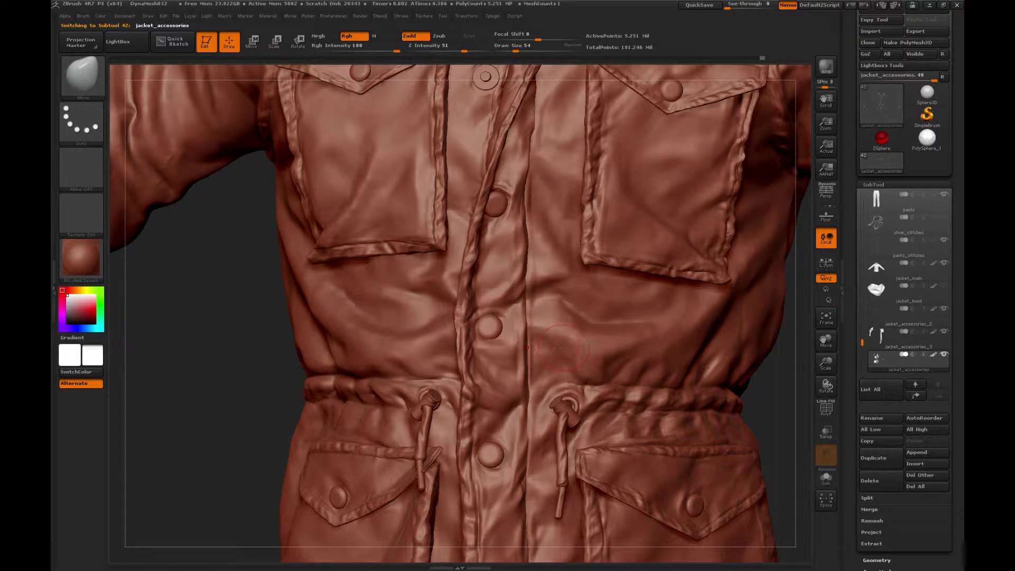
Step: Switch from the Move brush to the Standard brush for sculpting the front pockets
mouse_move(826, 363)
mouse_down()
mouse_move(752, 365)
mouse_move(729, 379)
mouse_move(658, 383)
mouse_move(680, 400)
mouse_move(629, 396)
mouse_move(651, 377)
mouse_move(651, 412)
mouse_move(665, 433)
mouse_move(657, 444)
mouse_up()
key(b)
key(s)
key(t)
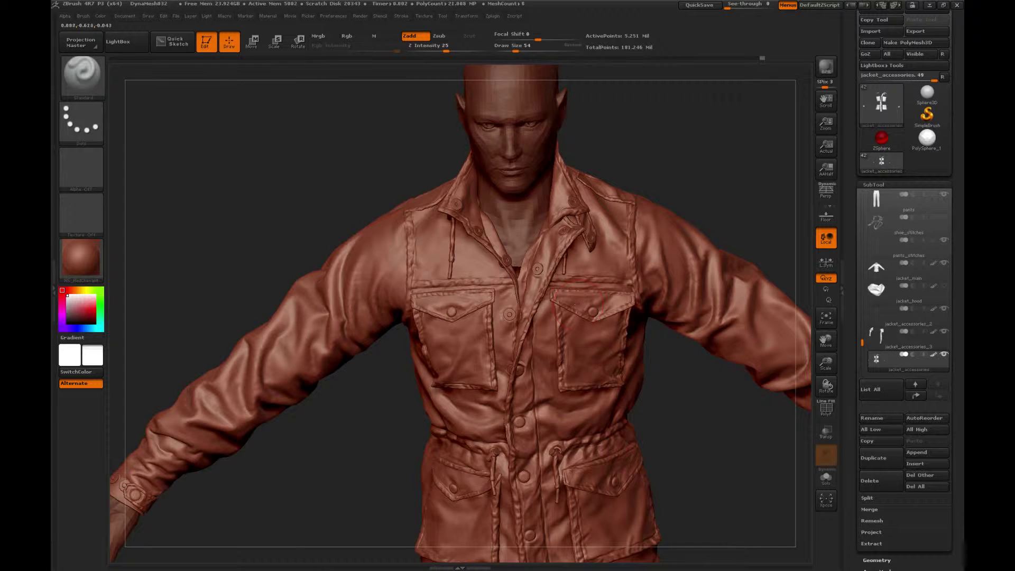
Step: Reduce the Standard brush's draw size for working on the jacket front
click(512, 51)
drag(666, 353, 657, 346)
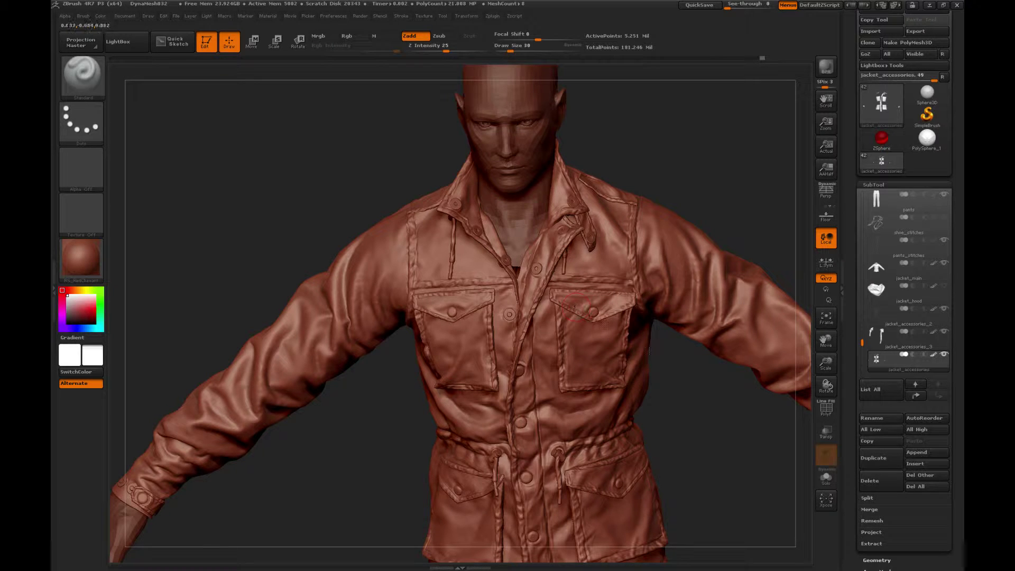
drag(826, 365, 690, 400)
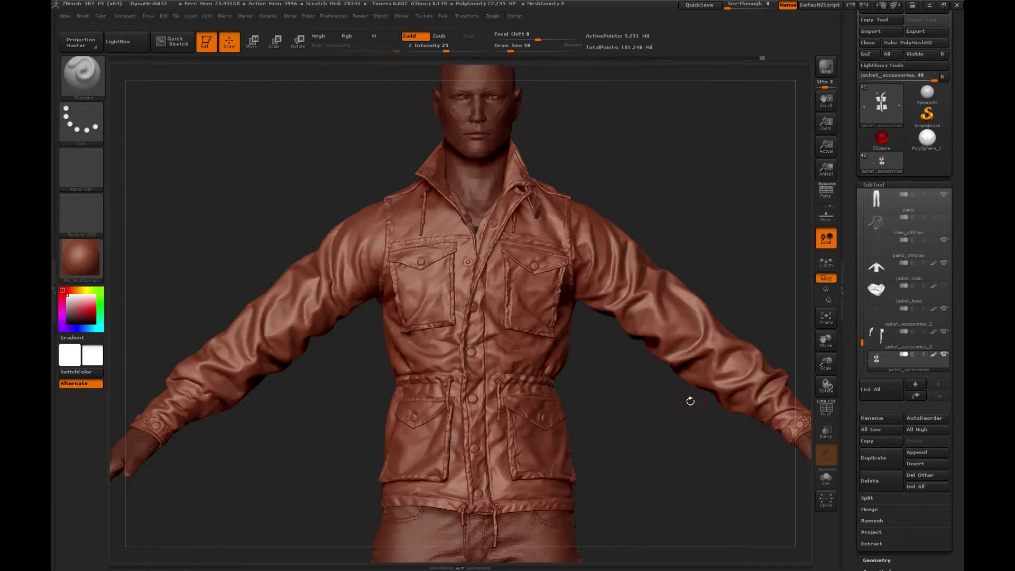
alt+drag(650, 429, 673, 346)
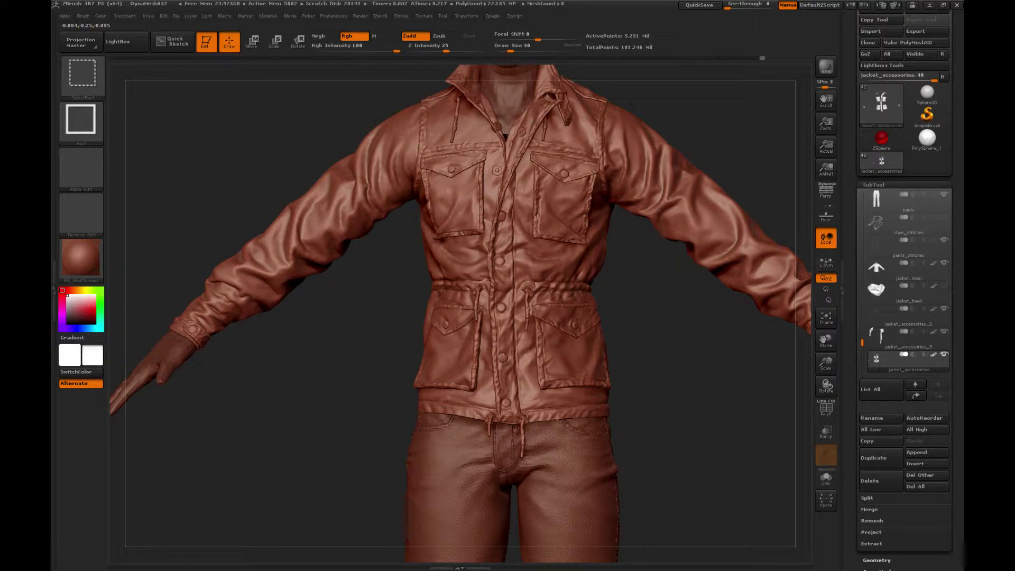
ctrl+shift+click(503, 360)
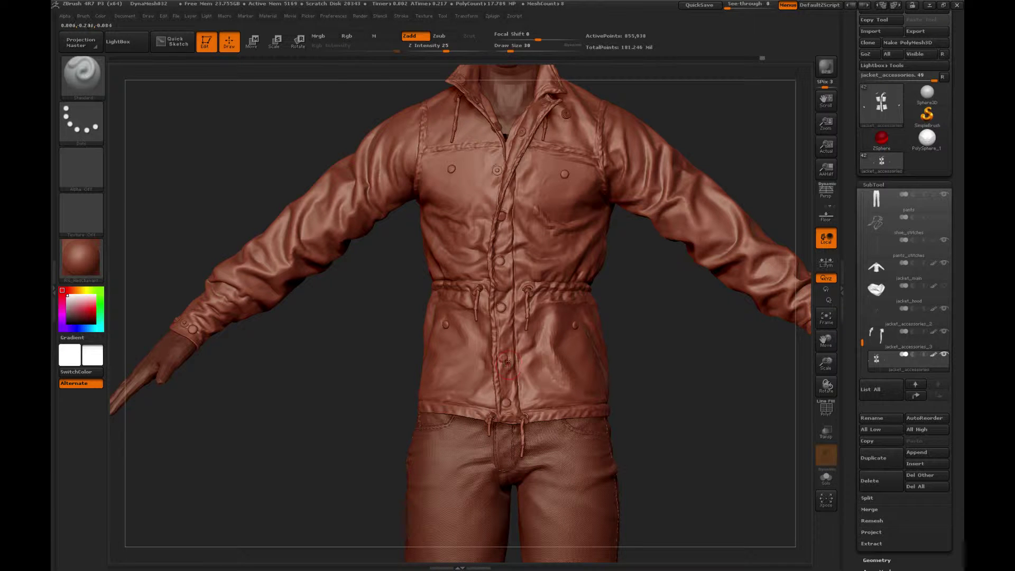
ctrl+shift+click(503, 358)
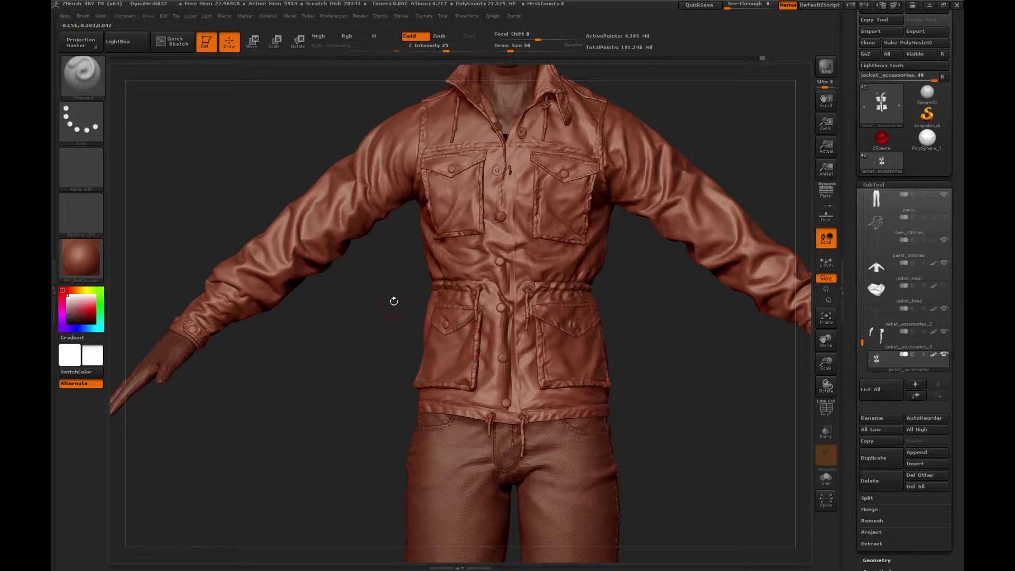
key(ctrl+shift)
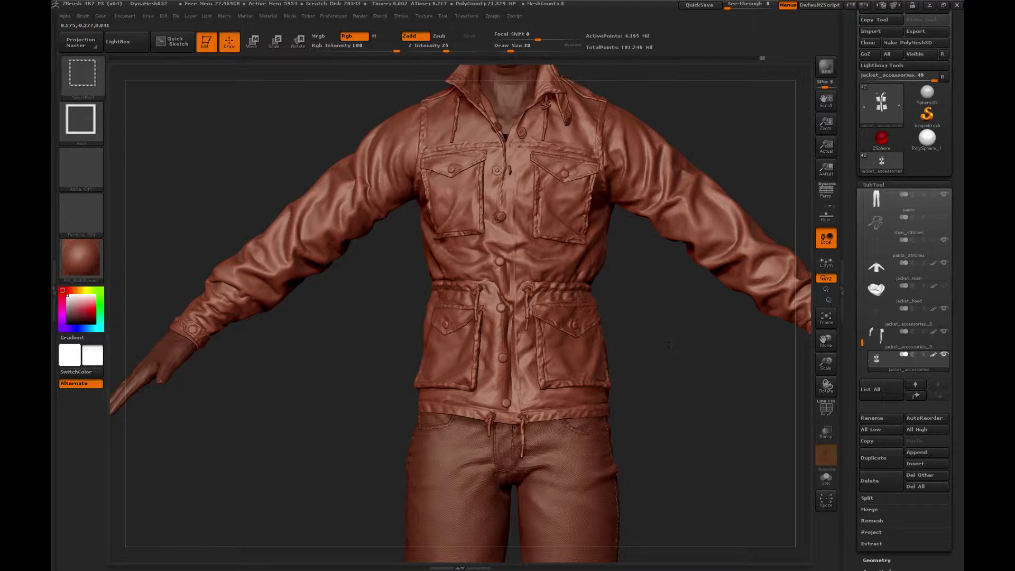
ctrl+shift+click(665, 355)
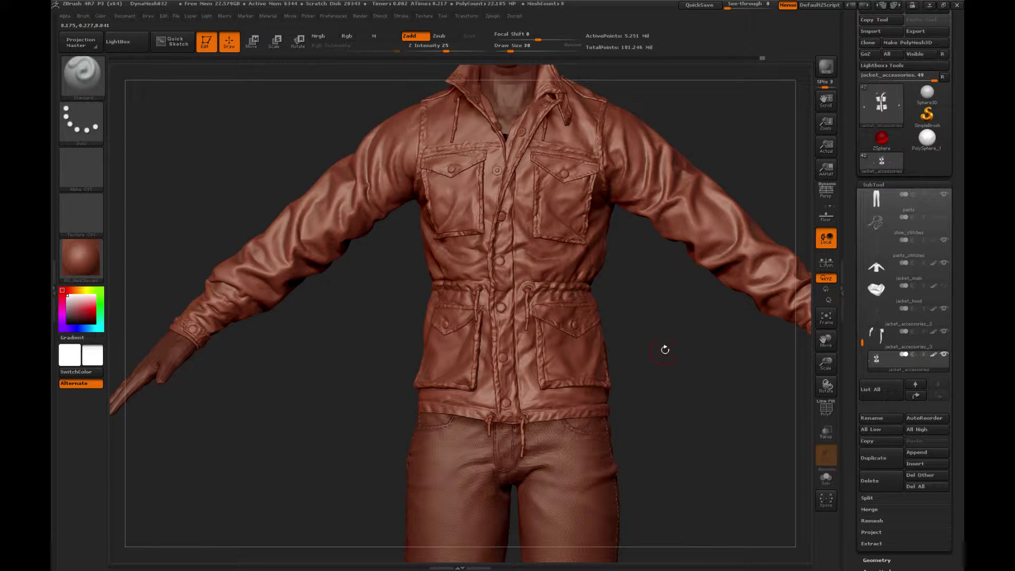
Step: Make the jacket_accessories_2 subtool active and isolate the placket button between the lower pockets
drag(665, 350, 687, 350)
alt+click(521, 359)
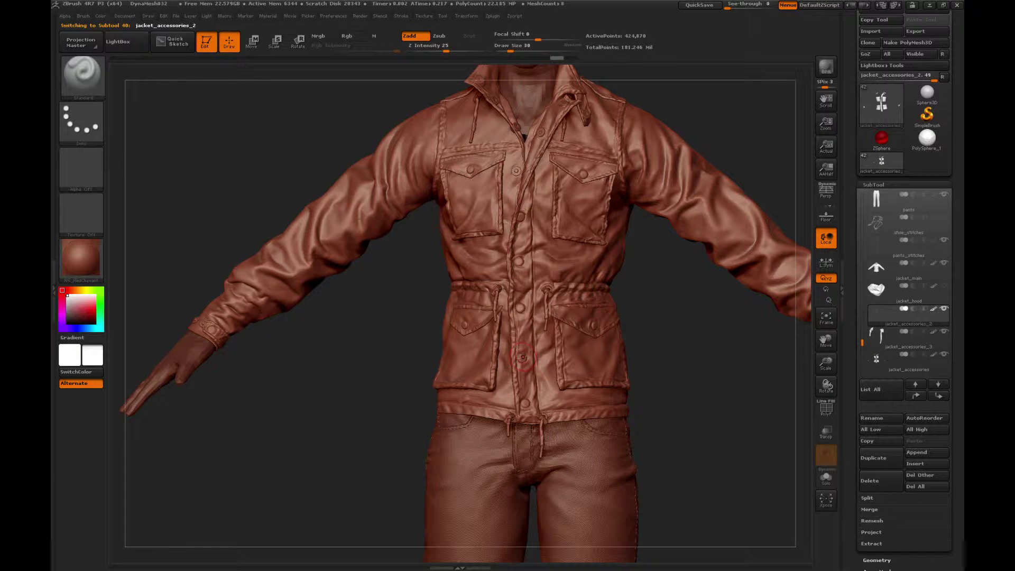
key(ctrl+shift)
ctrl+shift+click(521, 358)
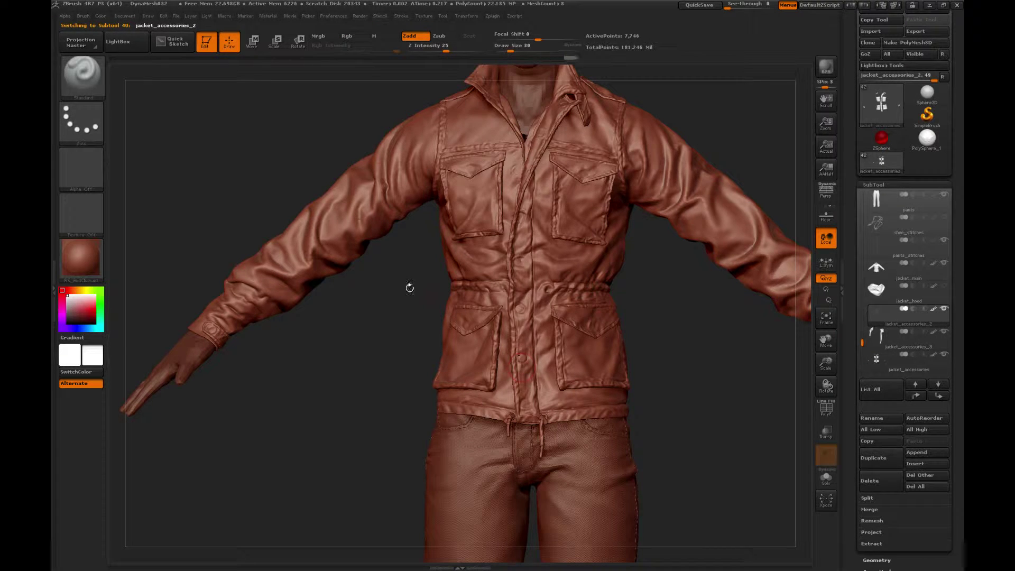
Step: Nudge the isolated lower placket button with a vertical Transpose move line and unhide the rest of the subtool in Draw mode
key(w)
drag(523, 342, 525, 381)
drag(824, 373, 824, 423)
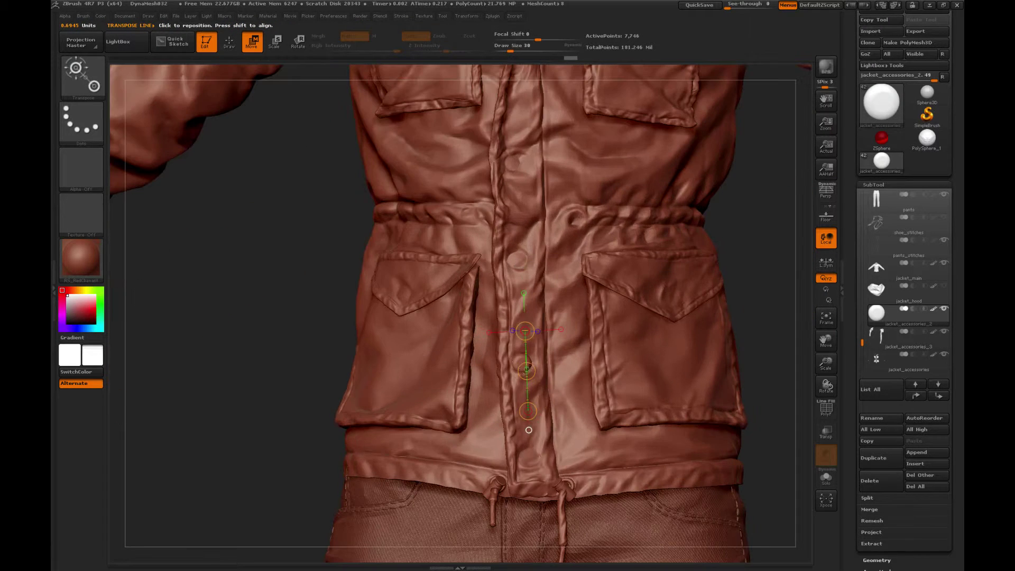
drag(525, 367, 527, 369)
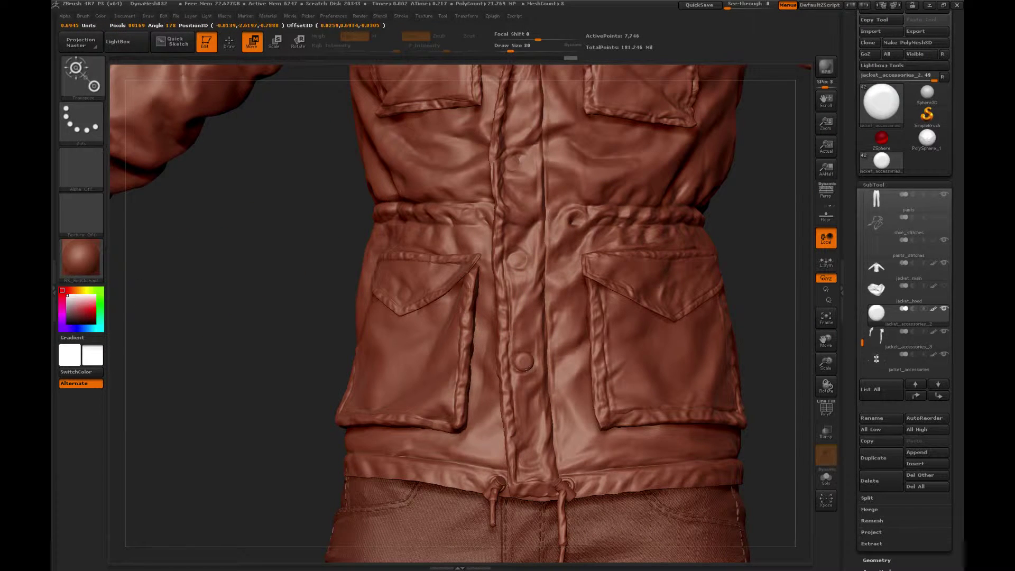
key(q)
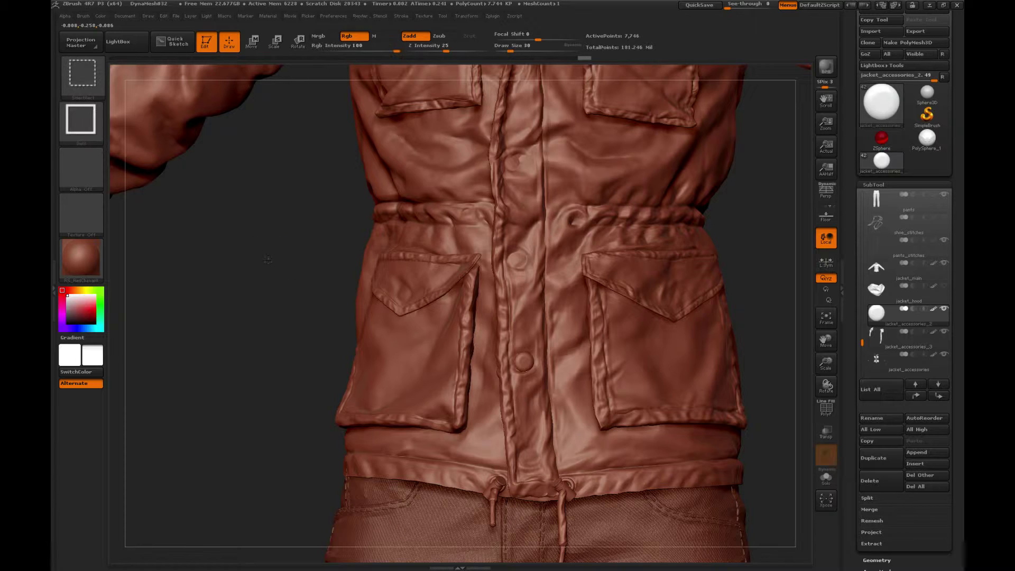
alt+right_drag(604, 266, 535, 242)
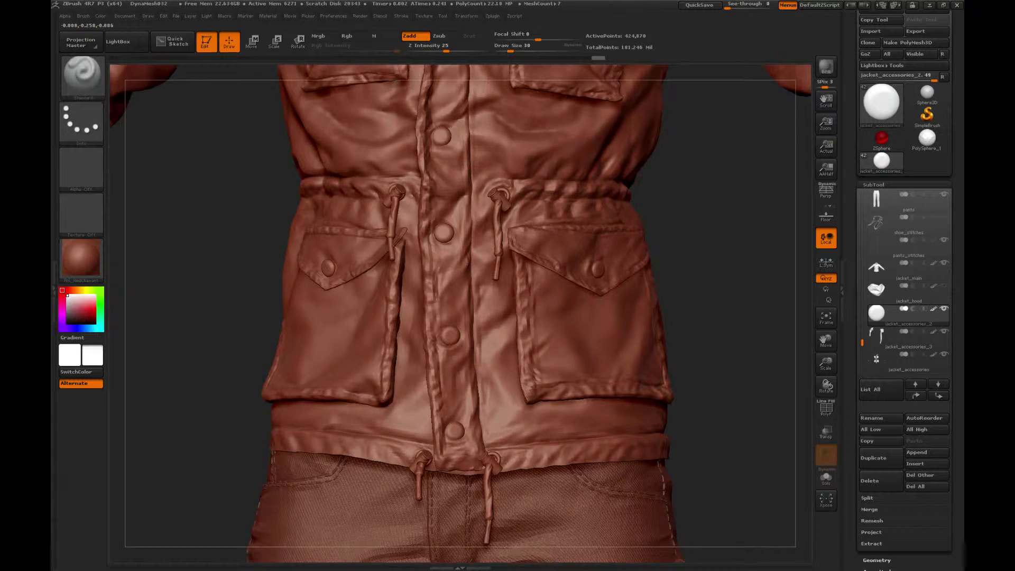
Step: Make the jacket_accessories subtool active at the lower placket and choose the Move brush for adjusting it
alt+click(444, 368)
key(b)
click(367, 297)
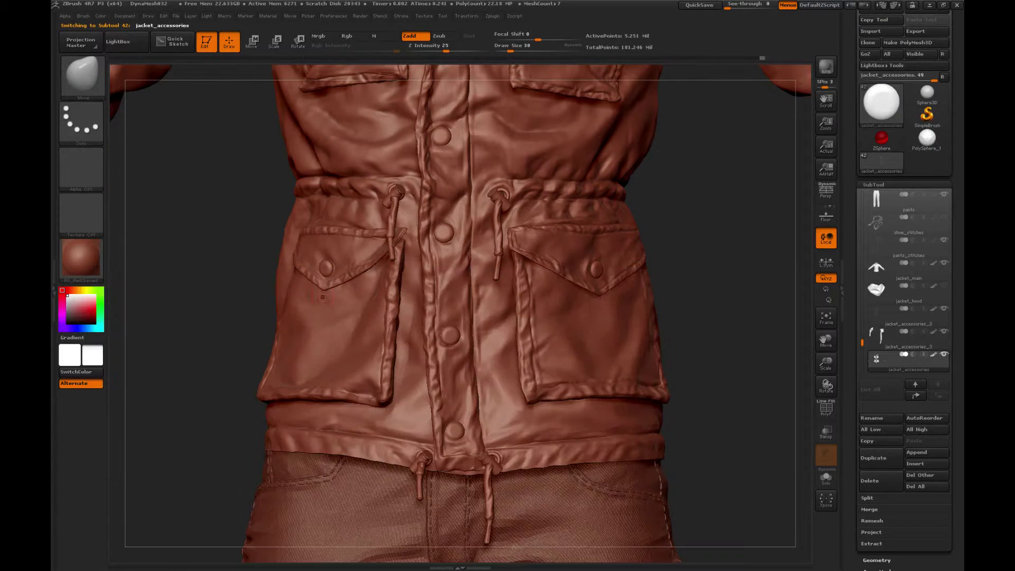
alt+right_drag(451, 188, 453, 200)
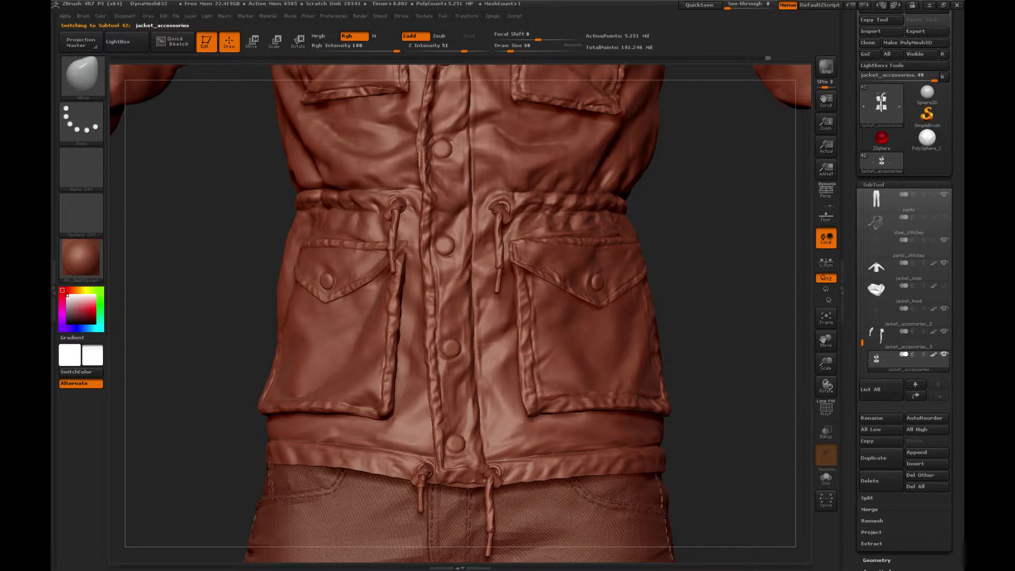
Step: Switch to the Standard brush at a small draw size and smooth the placket surface around the lower button
key(b)
key(s)
key(t)
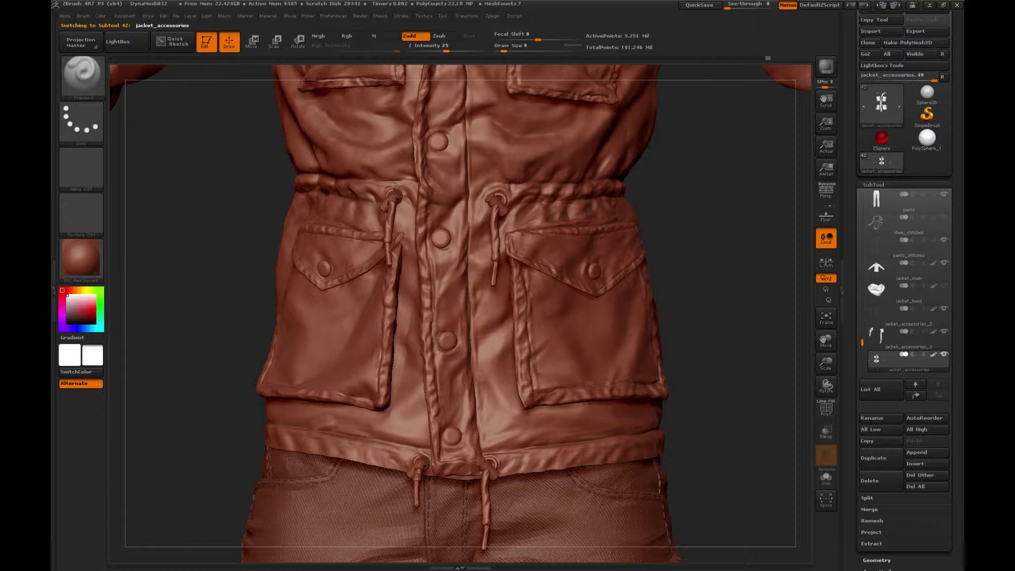
key(ctrl)
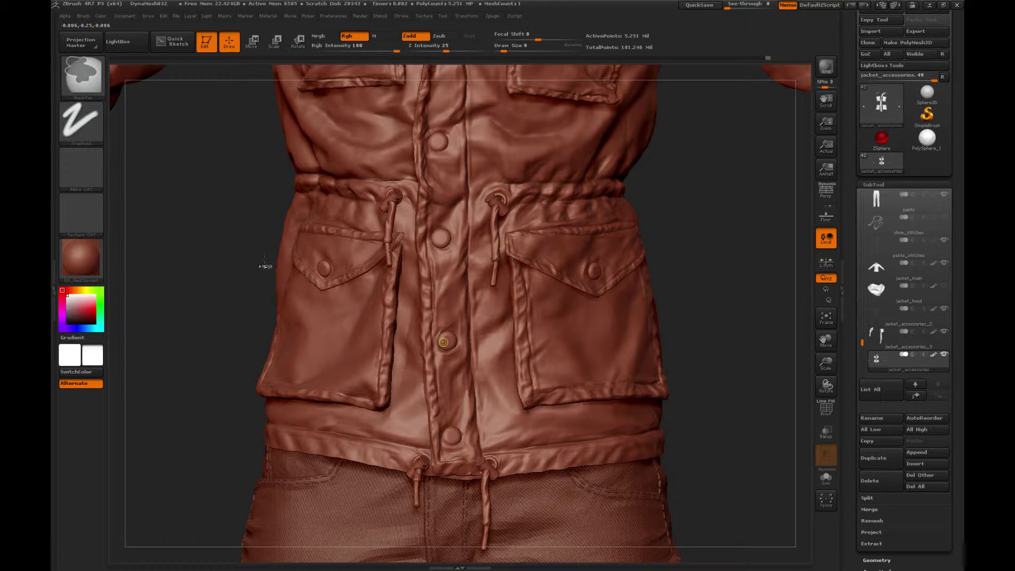
key(ctrl)
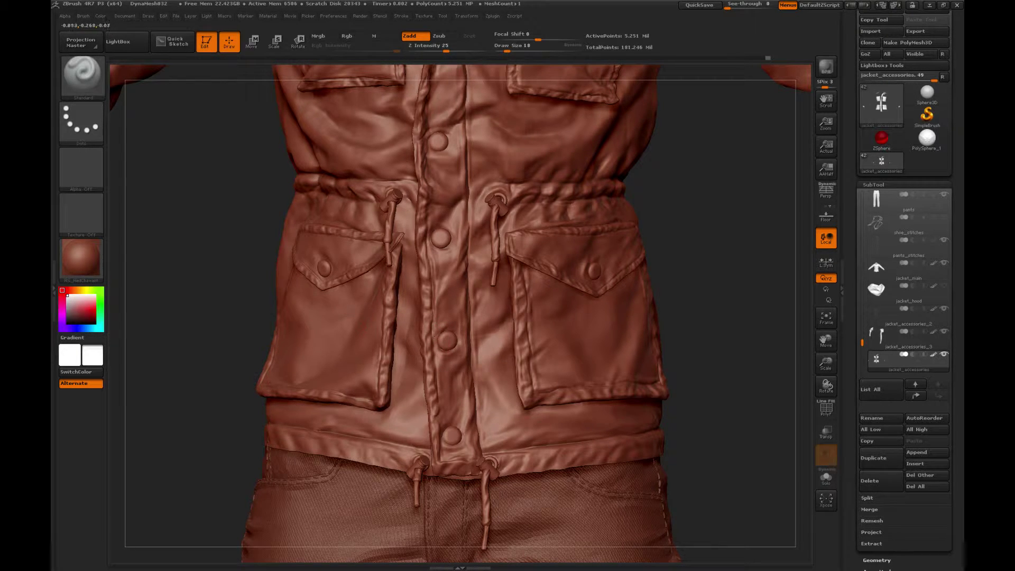
key(shift)
shift+drag(445, 321, 445, 327)
key(shift)
Step: Build up and smooth the placket beside the lower button using the Clay brush
key(b)
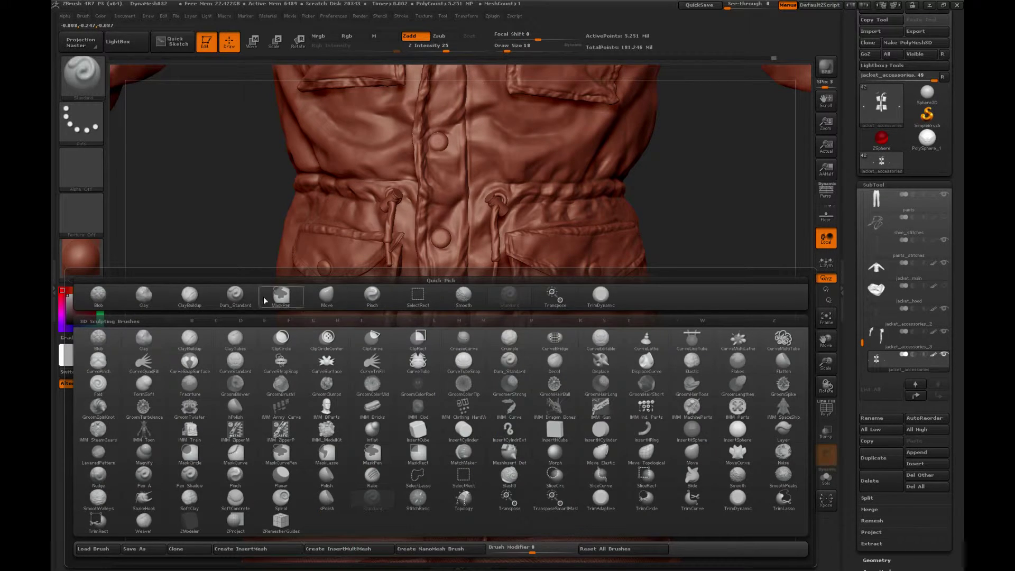
click(151, 292)
alt+drag(157, 231, 152, 224)
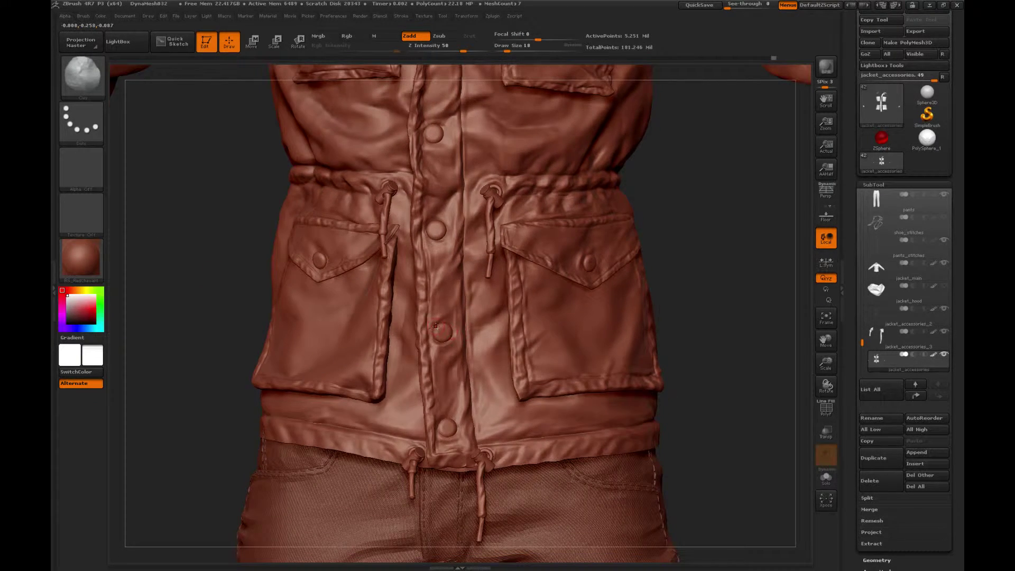
key(shift)
shift+drag(437, 317, 433, 318)
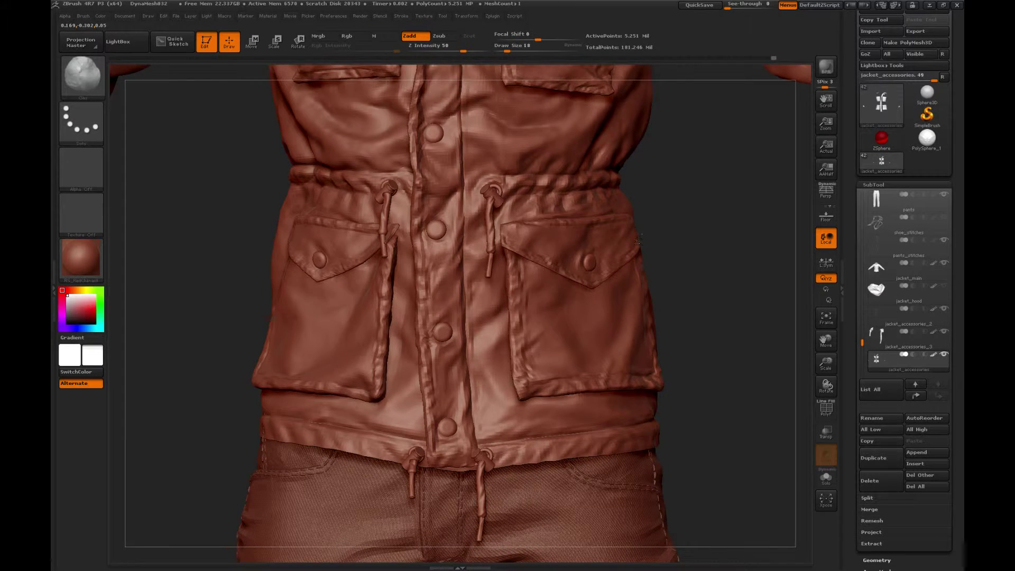
Step: Refine the placket folds around the lower button with the Standard brush
alt+drag(653, 252, 644, 241)
key(b)
key(b)
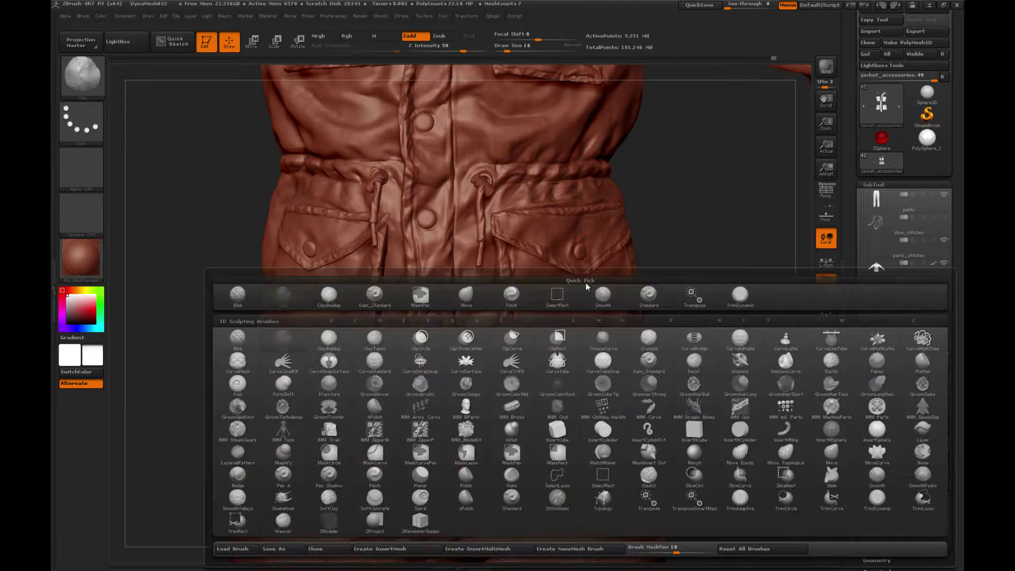
click(635, 296)
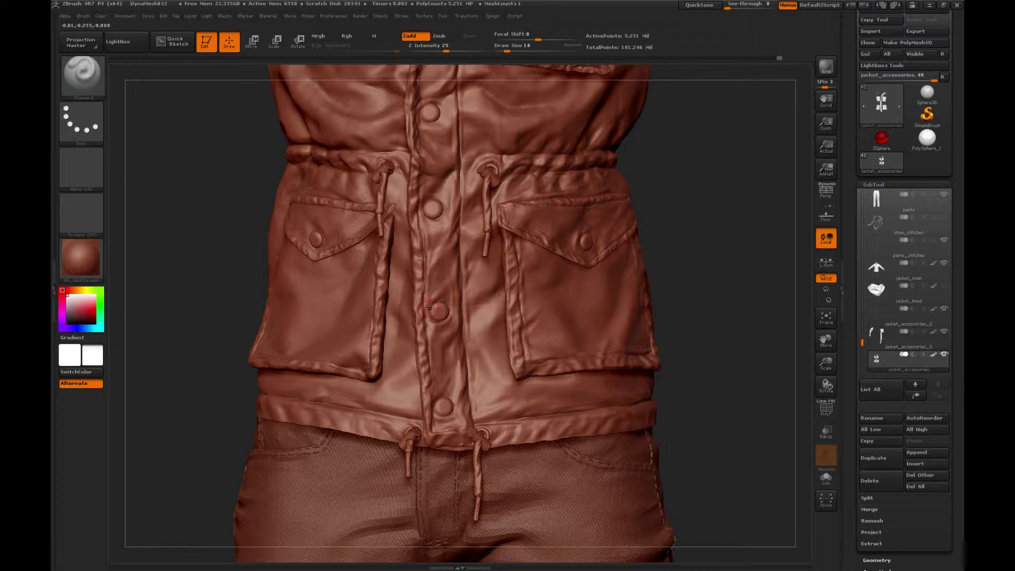
drag(697, 248, 686, 239)
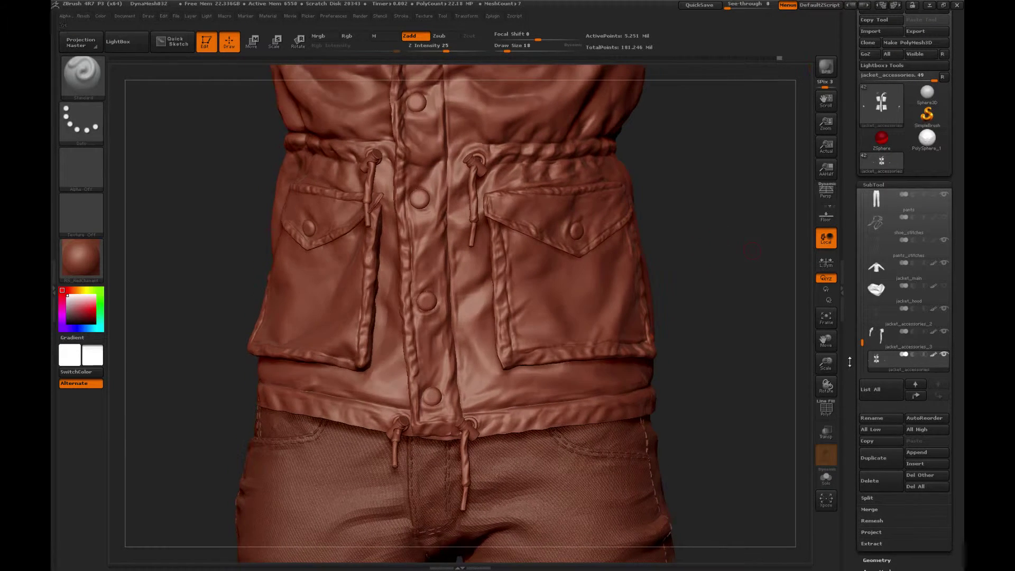
Step: Make the jacket_main subtool active at the waist beside the drawstring and look over the whole jacket
mouse_move(826, 364)
mouse_down()
mouse_move(817, 394)
mouse_move(813, 358)
mouse_move(734, 331)
mouse_up()
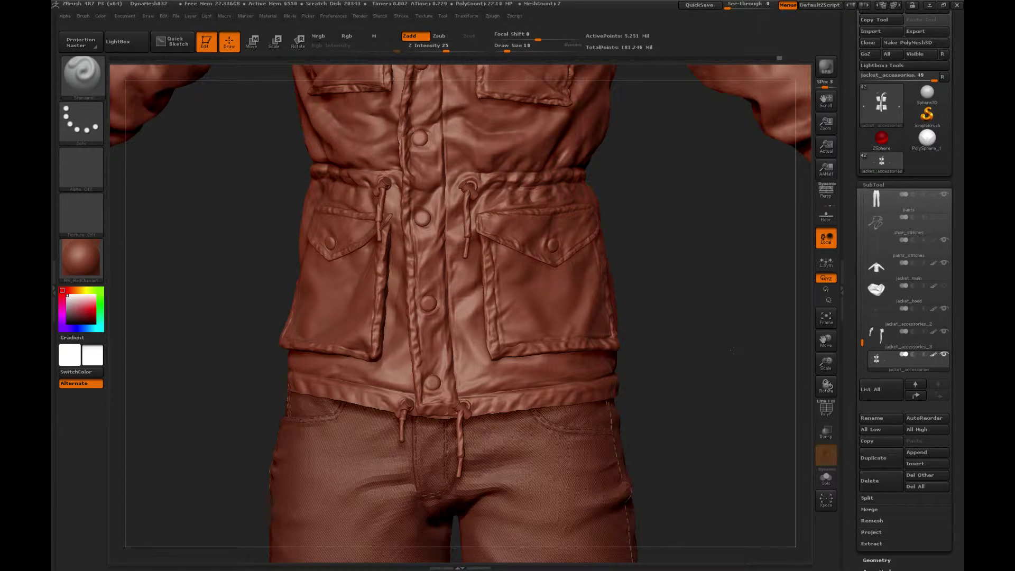
alt+drag(685, 228, 704, 339)
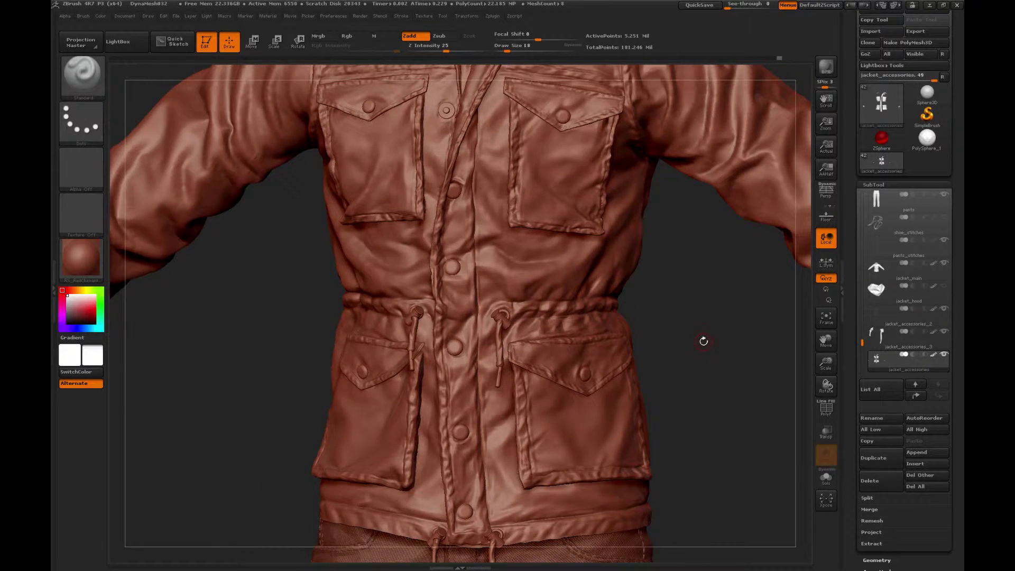
key(b)
alt+drag(707, 283, 724, 335)
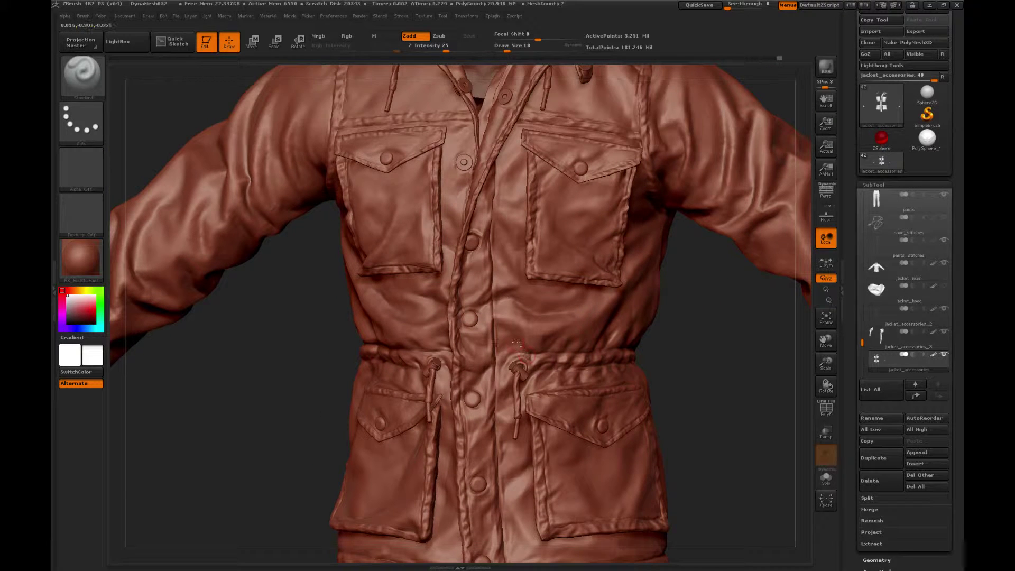
alt+click(506, 358)
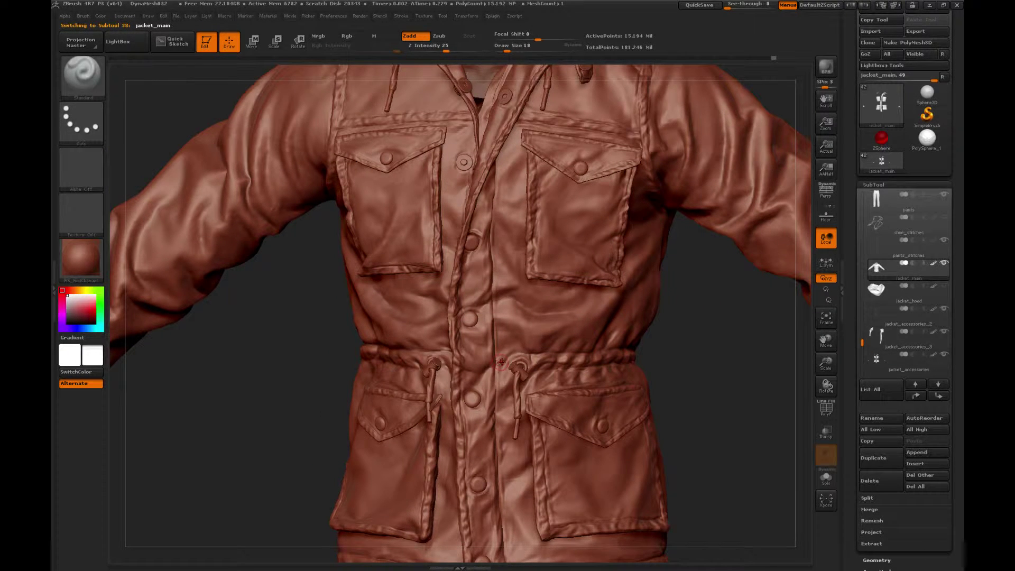
key(ctrl)
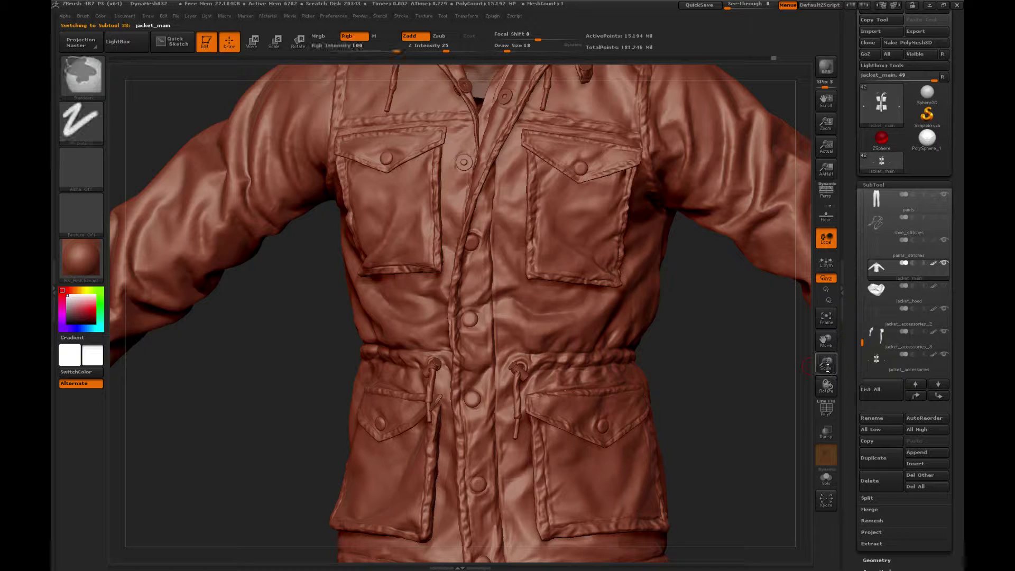
key(ctrl)
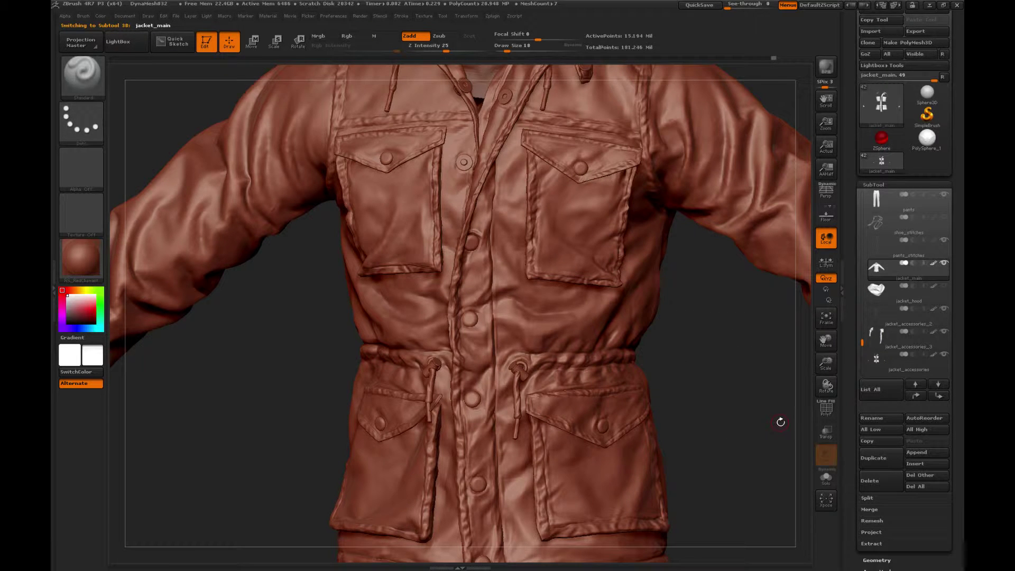
drag(826, 363, 674, 403)
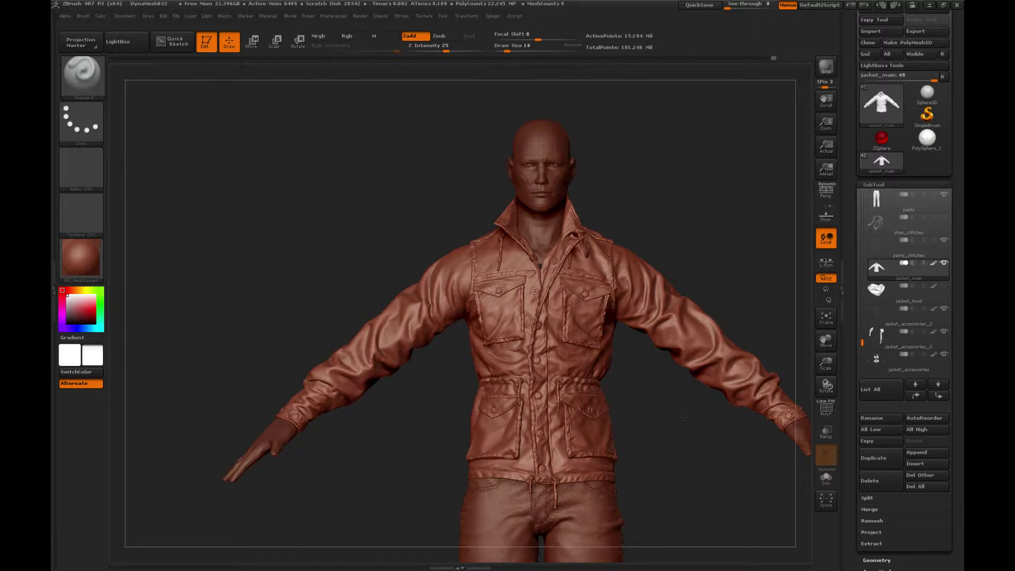
Step: Make the jacket_accessories subtool active again, choose the Move brush and enlarge its draw size
alt+click(516, 344)
key(b)
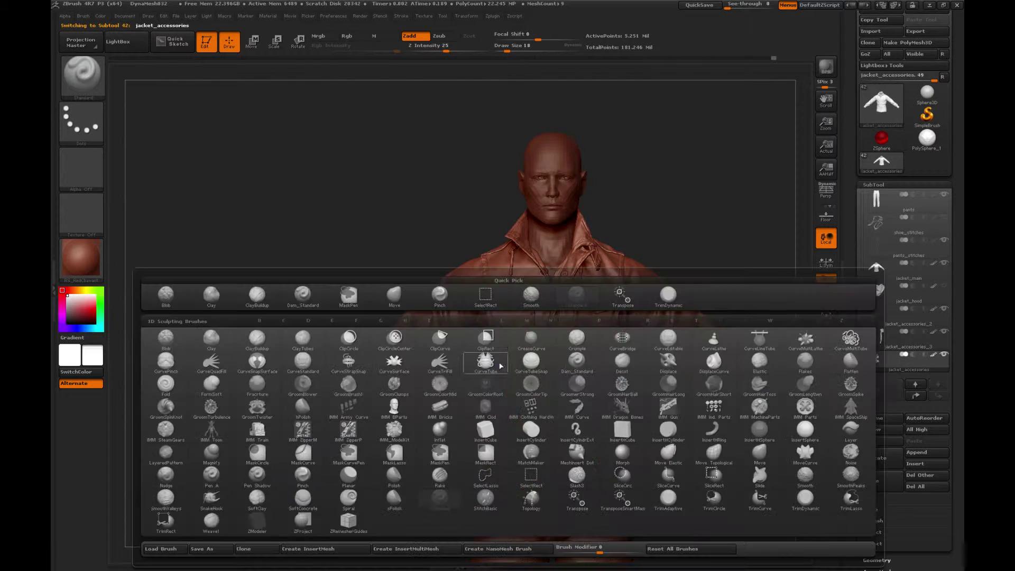
click(395, 297)
mouse_move(382, 227)
alt+mouse_down()
mouse_move(377, 239)
mouse_move(409, 282)
alt+mouse_up()
key(s)
Step: Try to reshape the lower edge of the character's right chest pocket with the Move brush and undo the last two strokes
drag(493, 365, 498, 369)
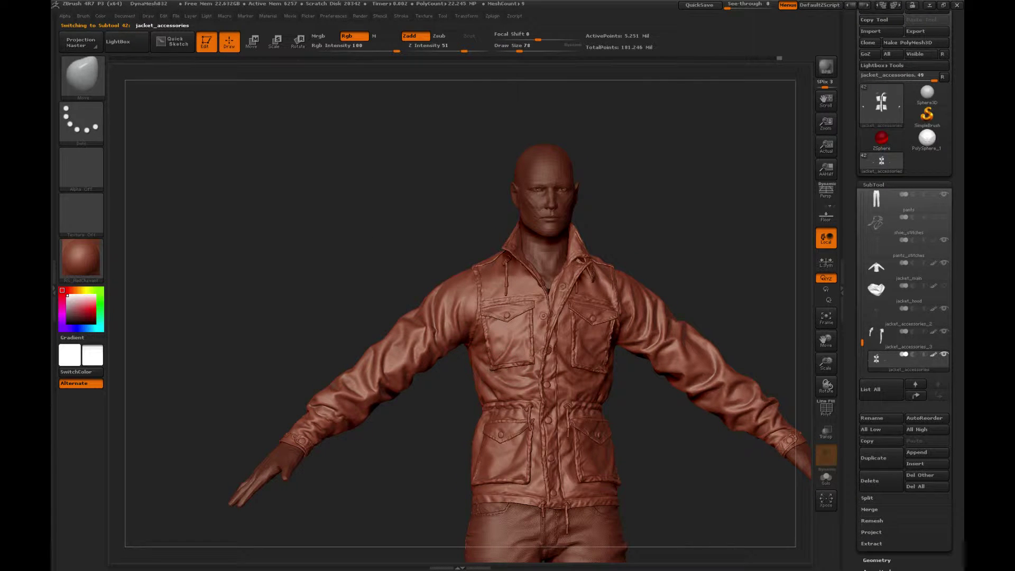
drag(488, 369, 517, 368)
drag(717, 242, 680, 362)
right_drag(523, 367, 531, 365)
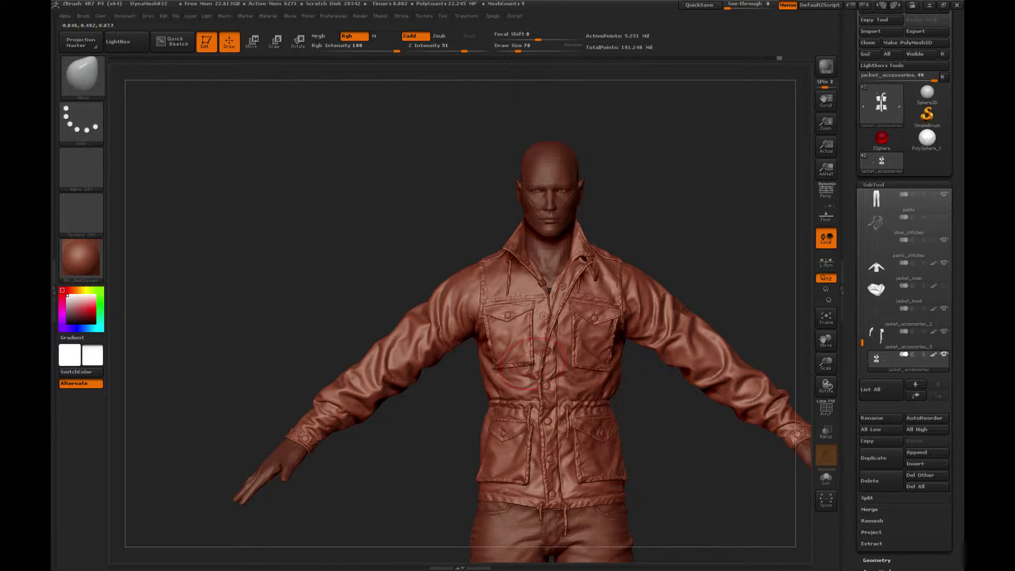
key(ctrl+z)
key(ctrl+z)
key(shift)
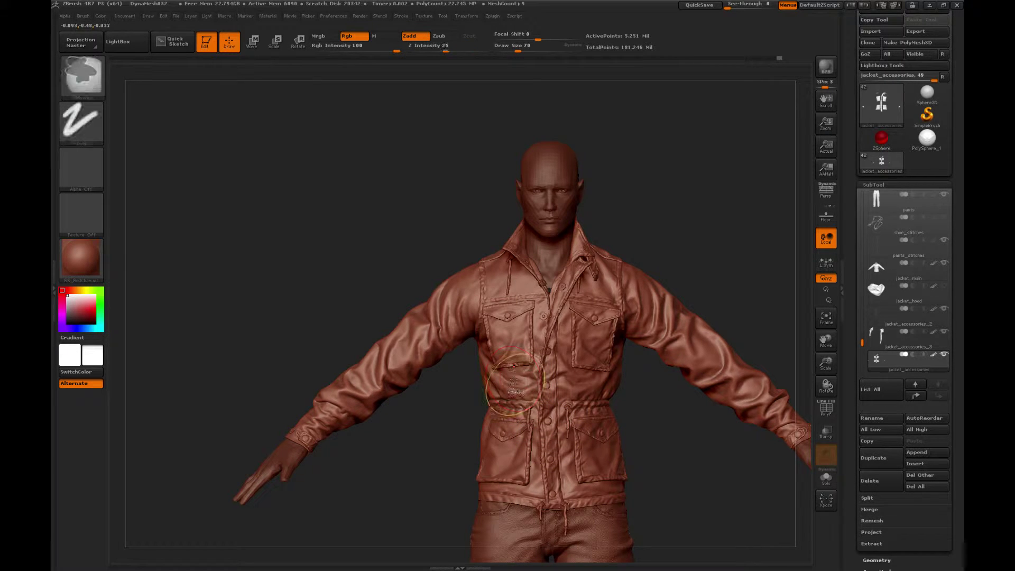
Step: Hide the front placket strip of the jacket_accessories subtool so the pockets and the jacket beneath it are exposed
mouse_move(432, 407)
mouse_down()
mouse_move(468, 406)
mouse_move(458, 411)
mouse_move(466, 414)
mouse_up()
key(ctrl+shift)
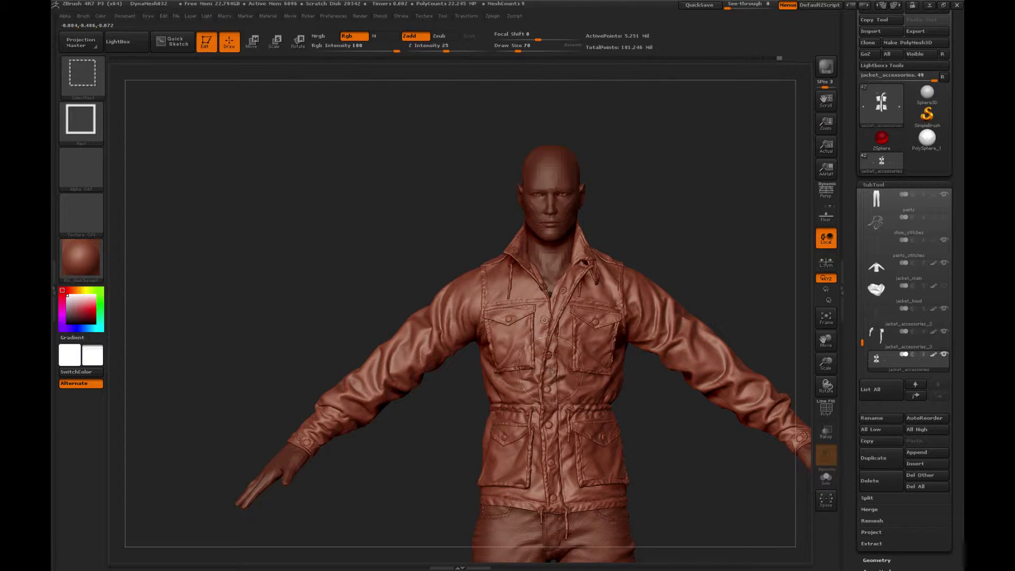
ctrl+shift+click(551, 374)
ctrl+shift+click(552, 372)
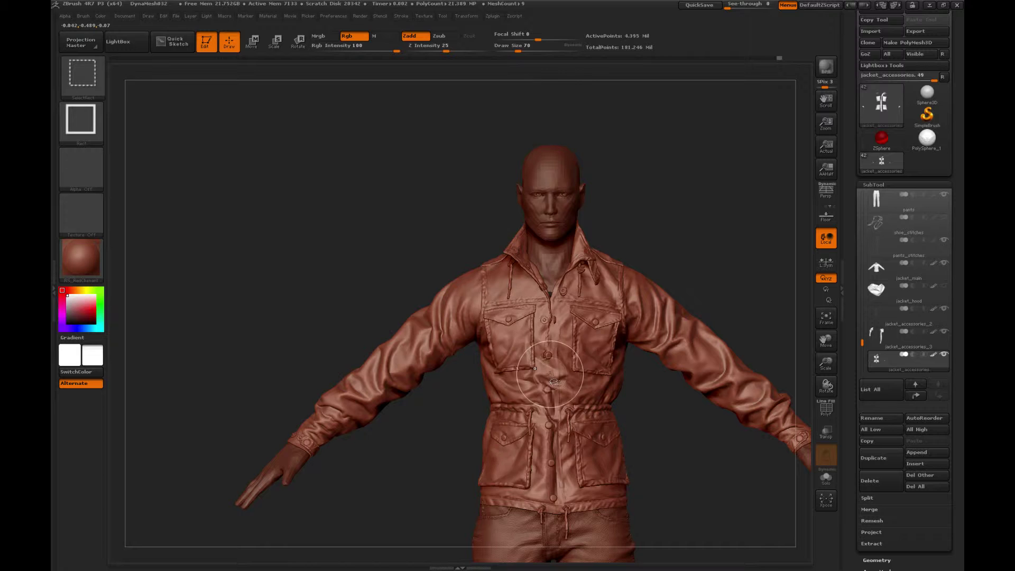
Step: Reshape the lower edge of the character's right chest pocket with the Move brush, working from front and side views
drag(663, 390, 635, 402)
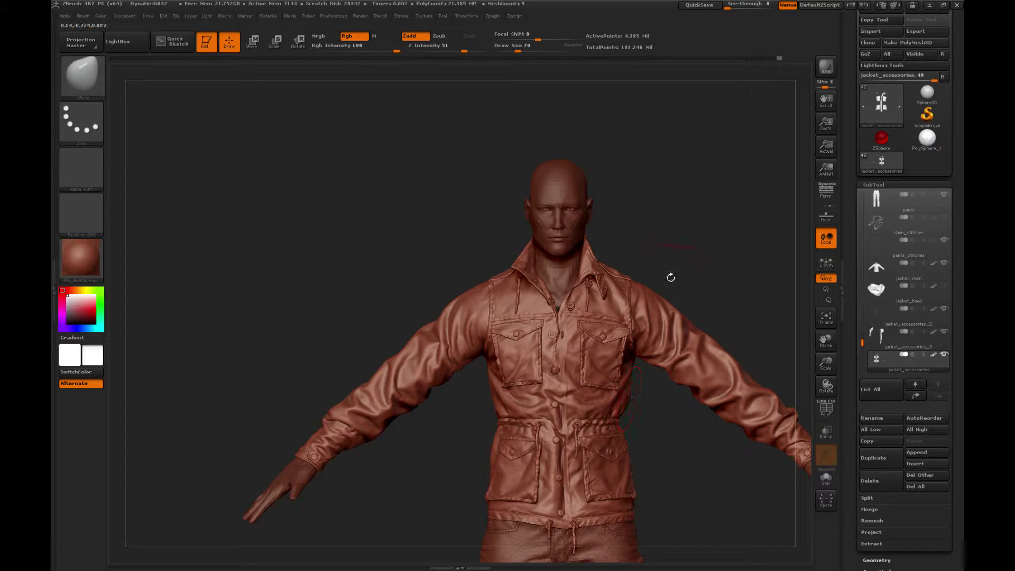
drag(824, 365, 655, 427)
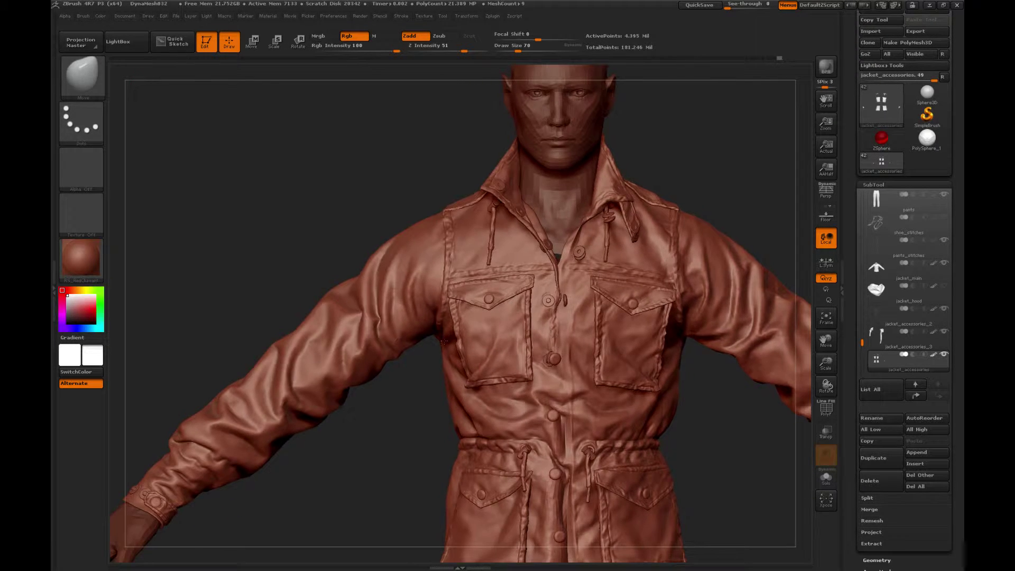
alt+drag(444, 342, 446, 337)
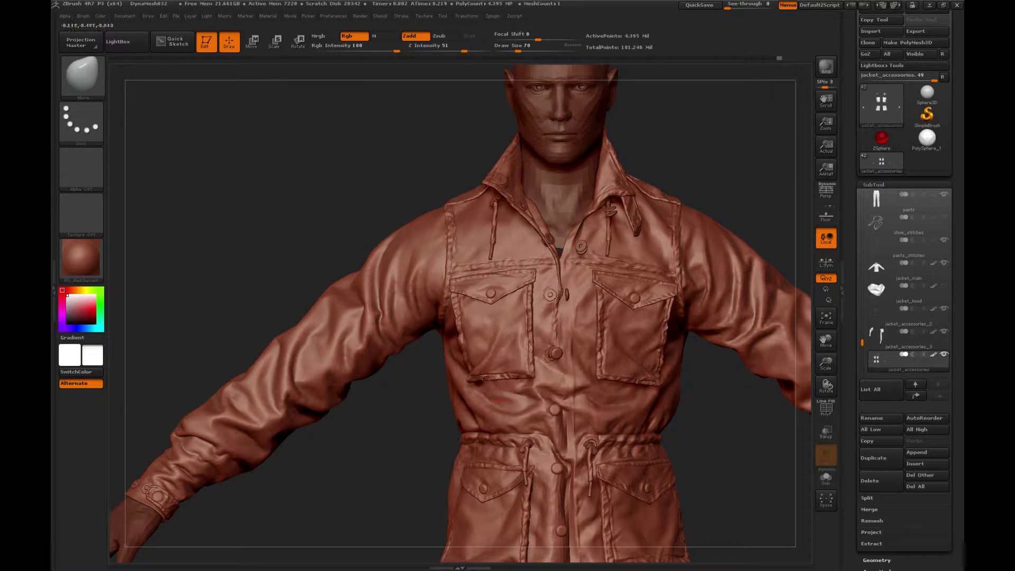
drag(399, 397, 469, 365)
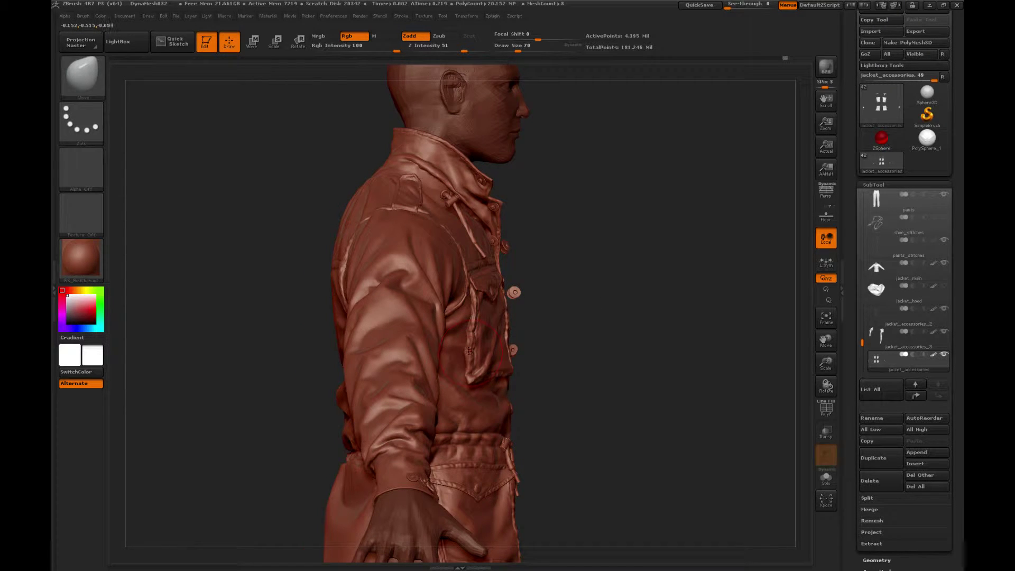
drag(620, 244, 470, 264)
drag(445, 388, 419, 403)
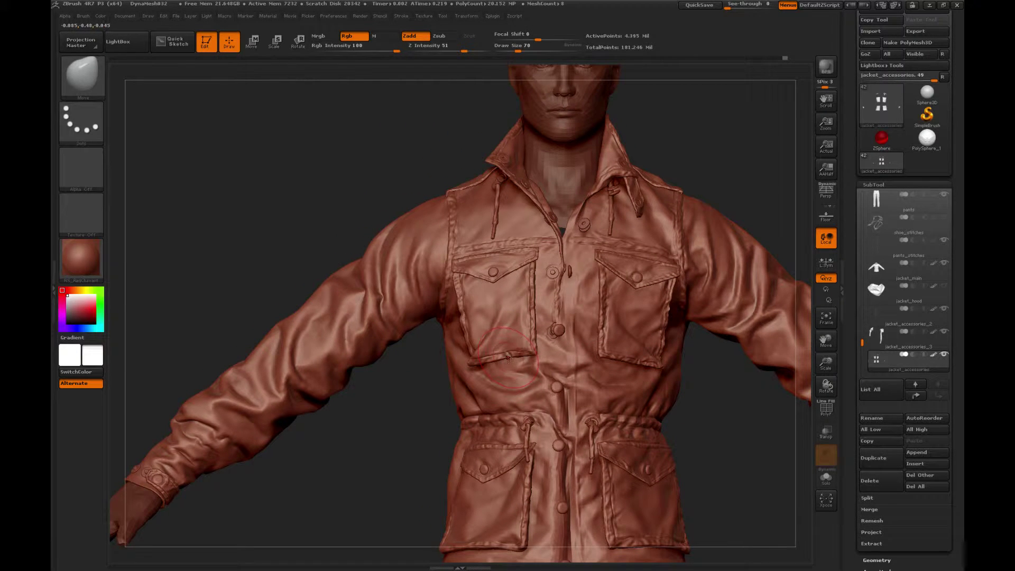
drag(509, 356, 510, 358)
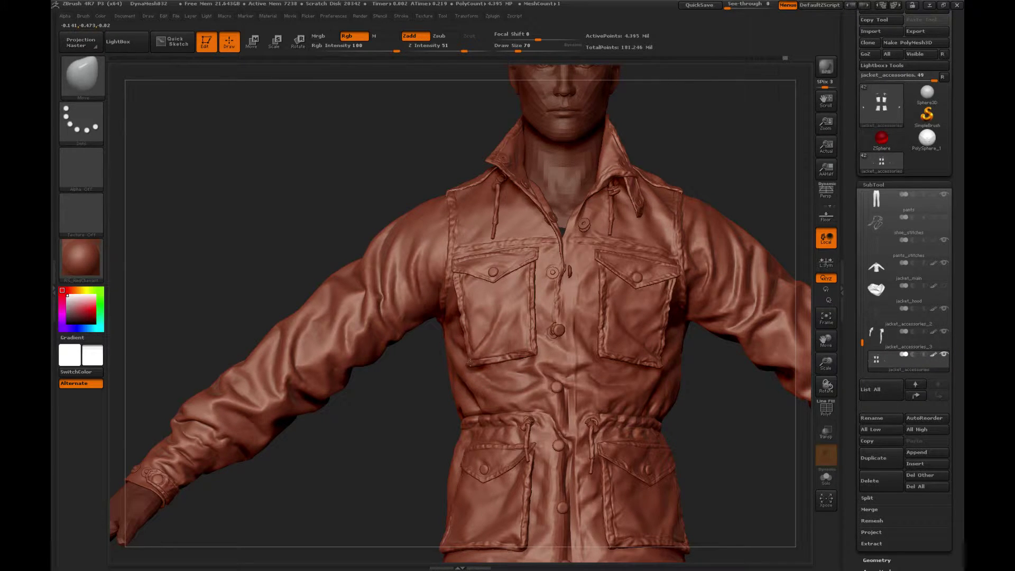
drag(441, 368, 467, 341)
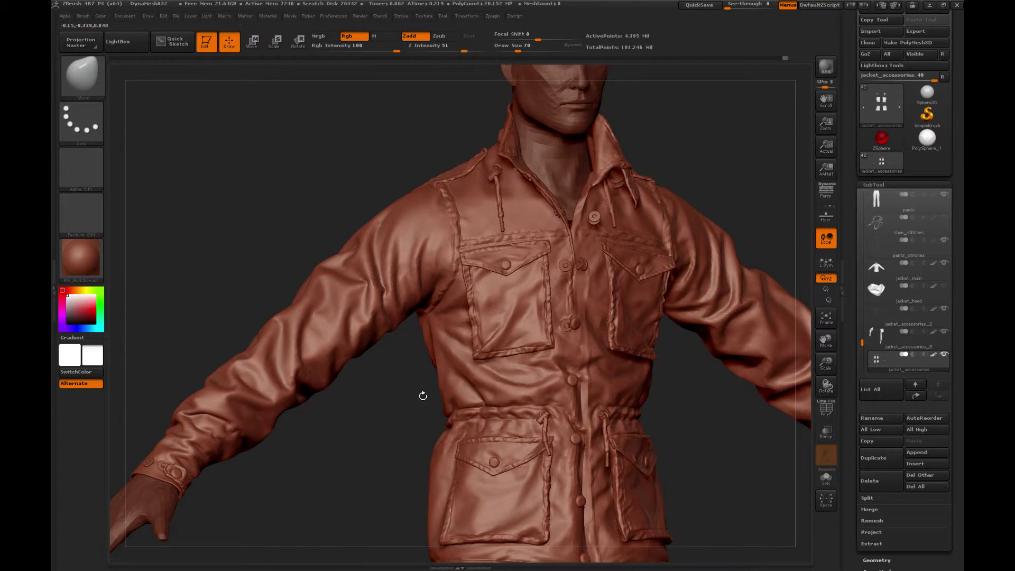
mouse_move(421, 394)
mouse_down()
mouse_move(583, 276)
mouse_move(571, 284)
mouse_up()
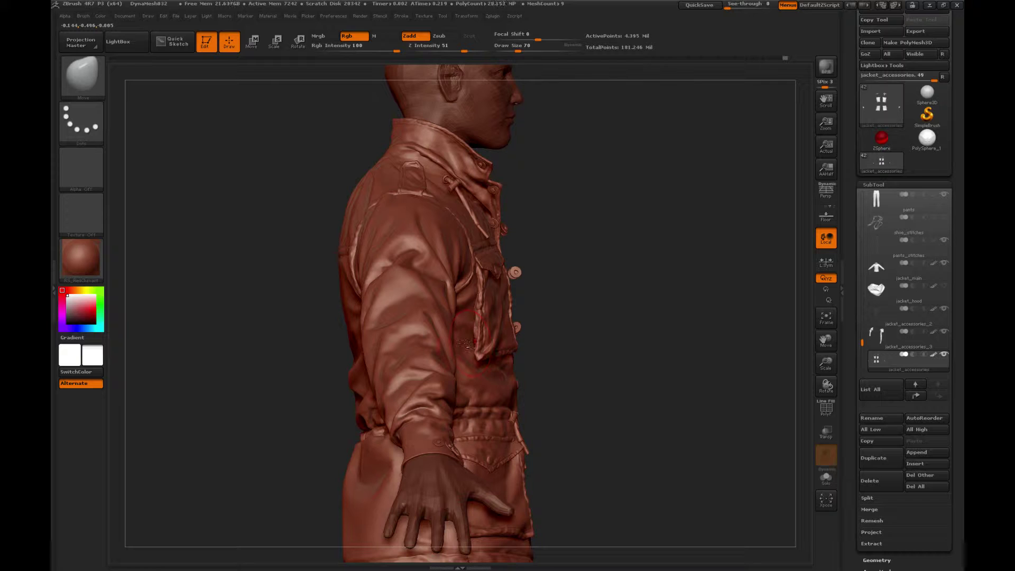
Step: Make the jacket_main subtool active and refine the folds beside the character's right chest pocket with the Standard brush at draw size 22
alt+click(464, 345)
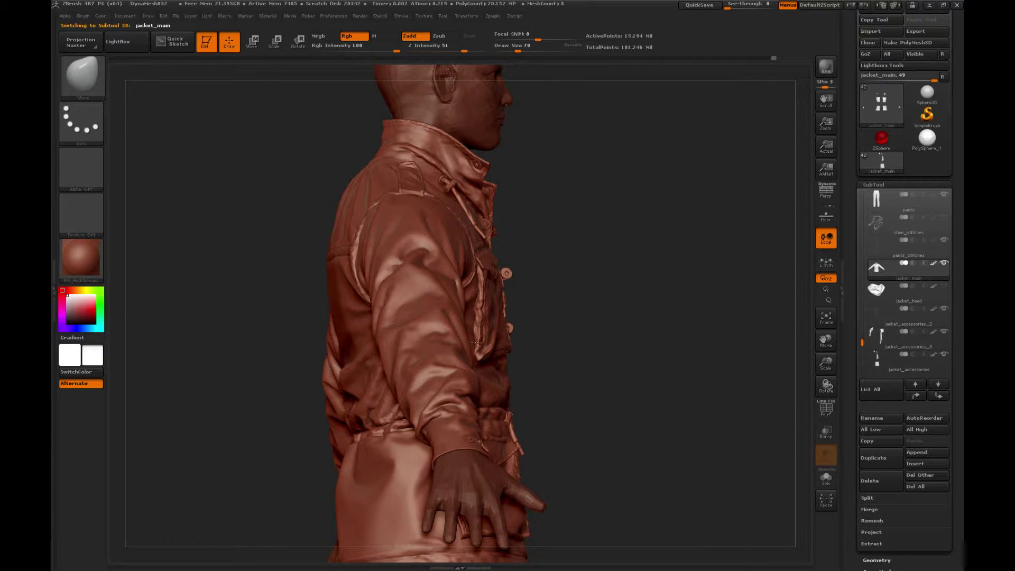
drag(630, 299, 592, 292)
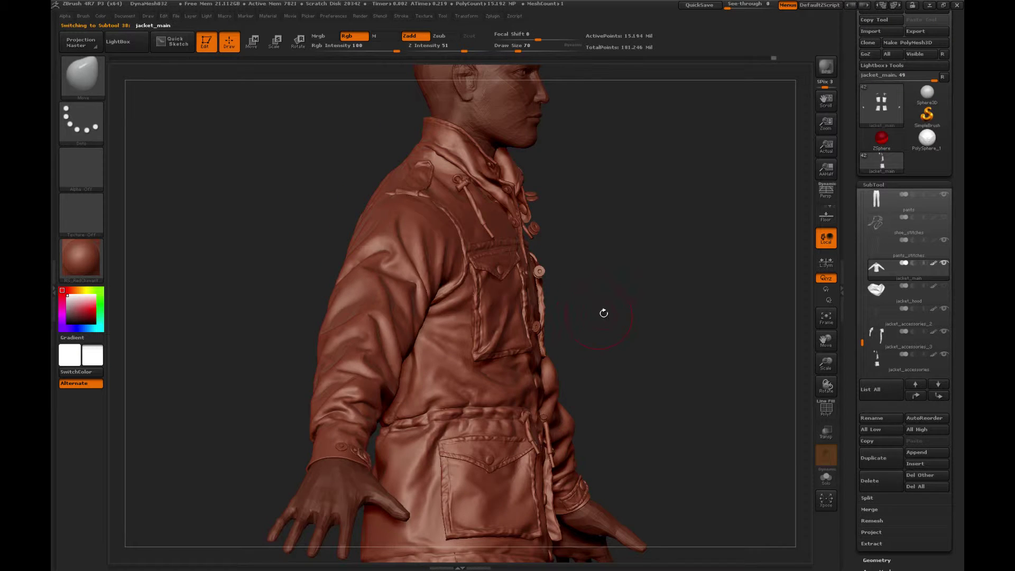
key(b)
click(672, 297)
drag(671, 307, 623, 312)
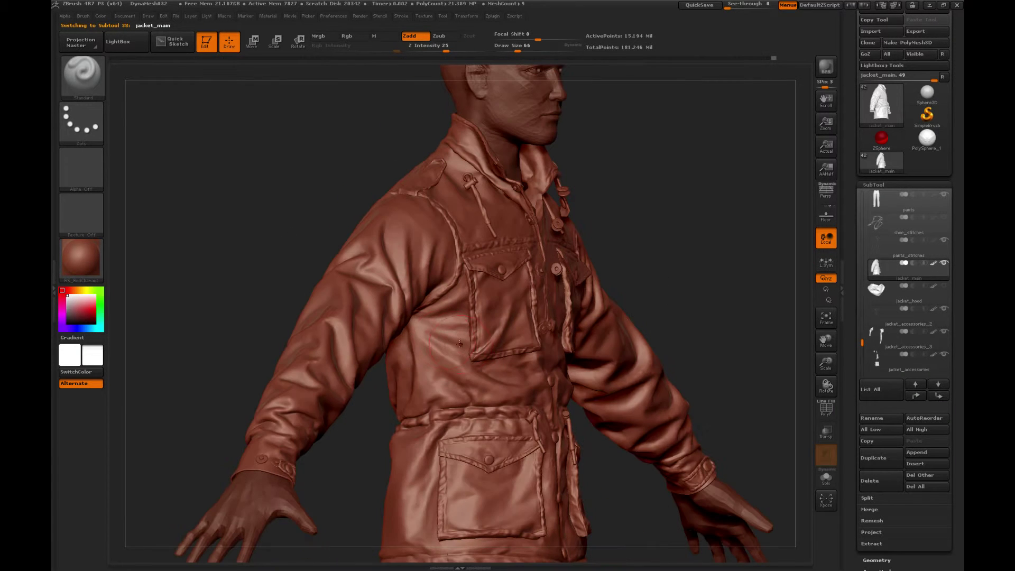
key(bracketleft)
key(bracketleft)
key(bracketleft)
key(bracketleft)
drag(674, 206, 470, 337)
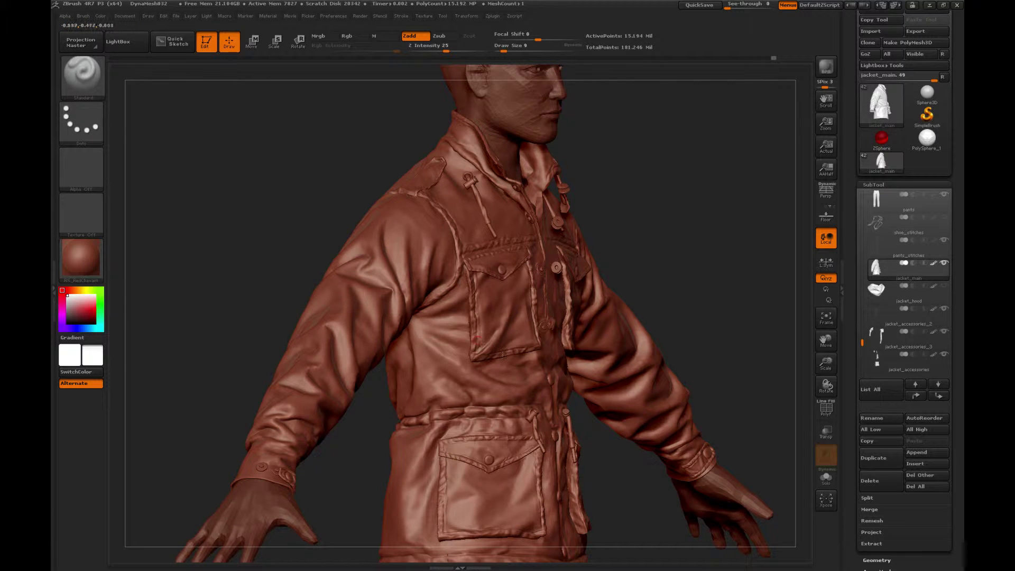
key(ctrl)
drag(646, 226, 655, 217)
right_drag(494, 344, 460, 341)
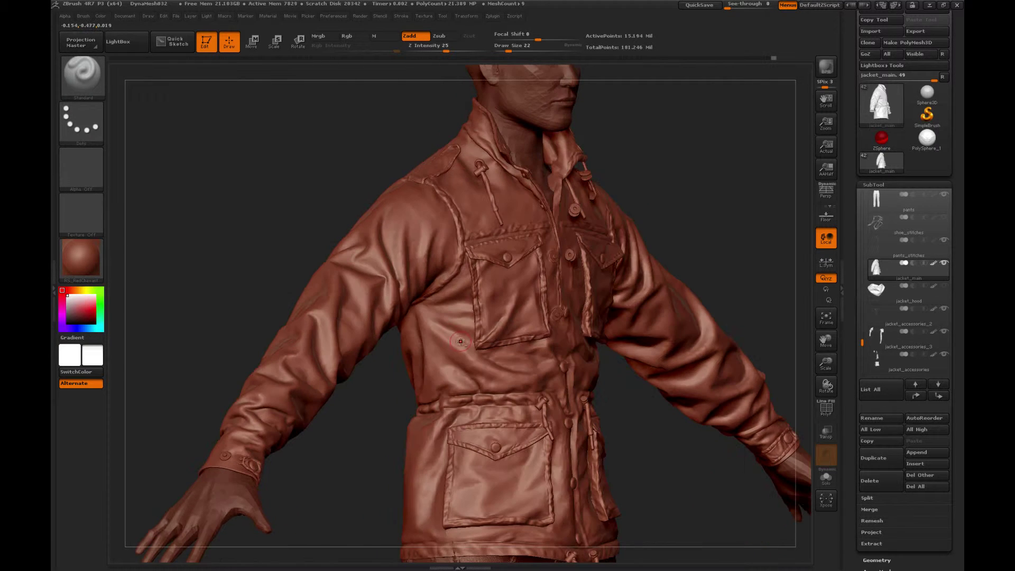
mouse_move(435, 324)
mouse_down()
mouse_move(397, 394)
mouse_move(459, 343)
mouse_up()
Step: Make the jacket_accessories subtool active with an enlarged Move brush and unhide the placket strip
alt+click(467, 337)
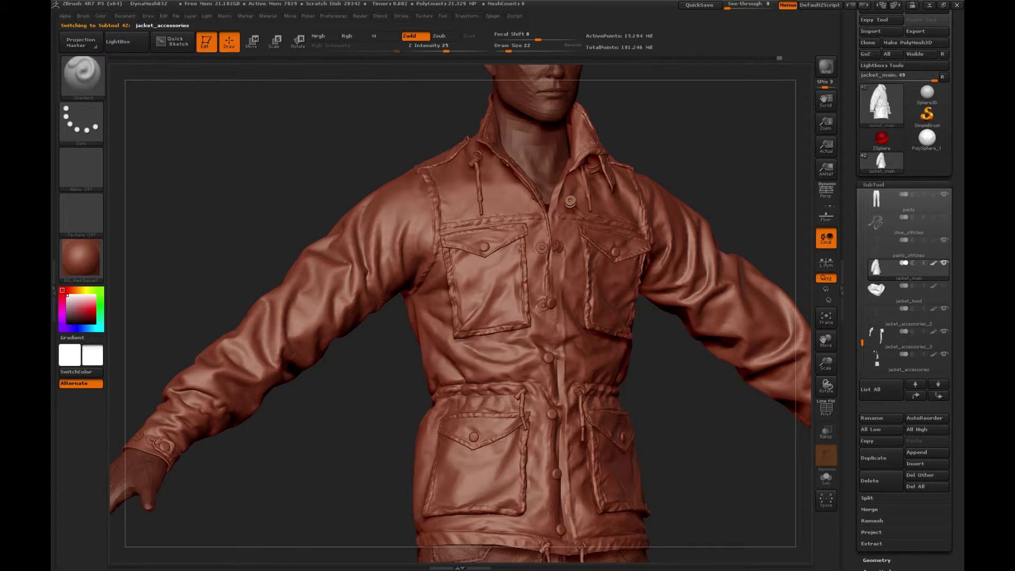
key(b)
click(349, 298)
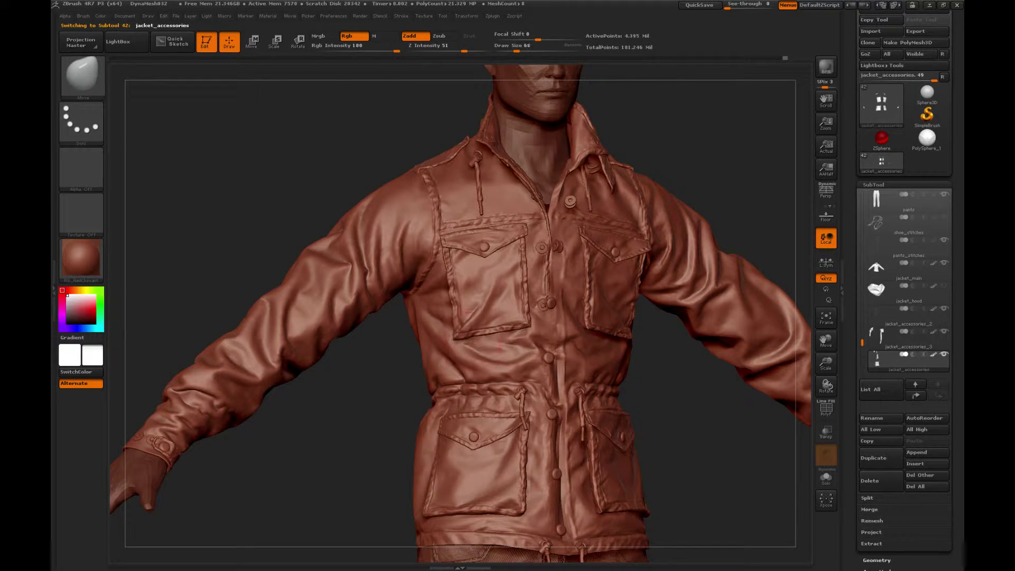
key(bracketright)
mouse_move(693, 381)
mouse_down()
mouse_move(679, 381)
mouse_move(719, 383)
mouse_up()
ctrl+shift+click(700, 389)
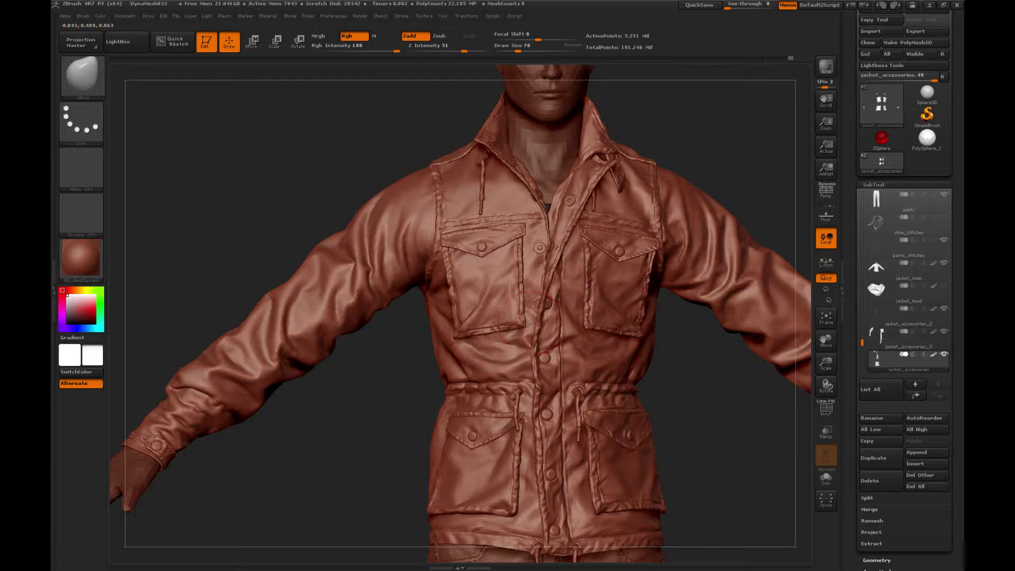
Step: Isolate the front placket strip, mask it completely and show all the jacket accessories again
key(ctrl+shift)
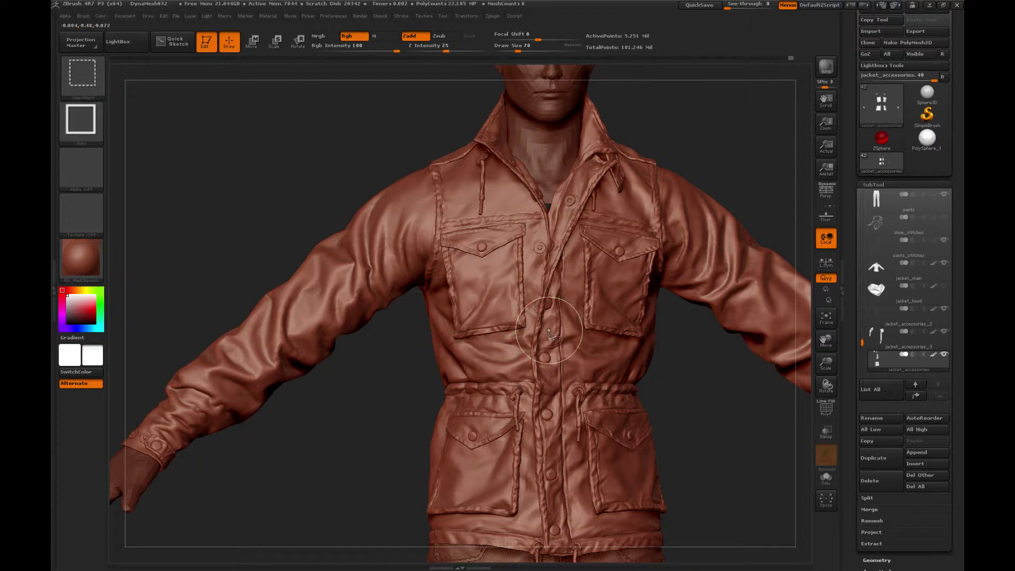
ctrl+shift+click(548, 330)
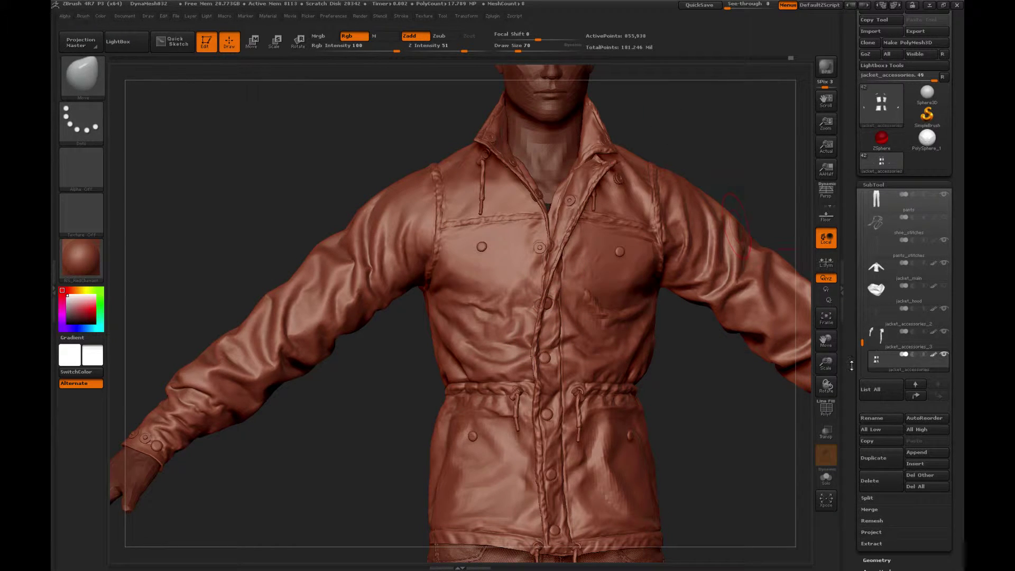
drag(826, 364, 782, 301)
ctrl+drag(650, 198, 490, 504)
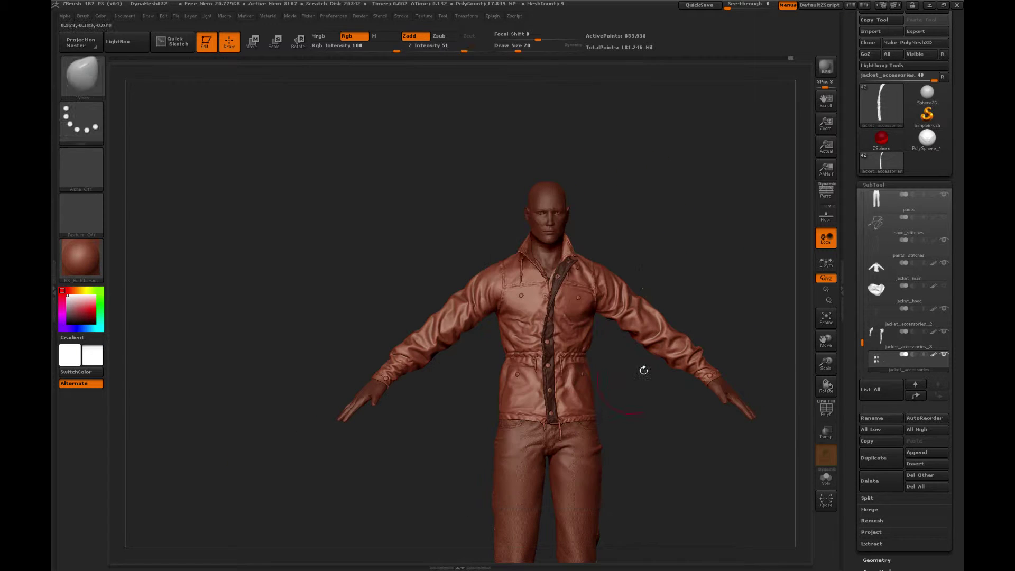
key(ctrl+shift)
ctrl+shift+click(674, 266)
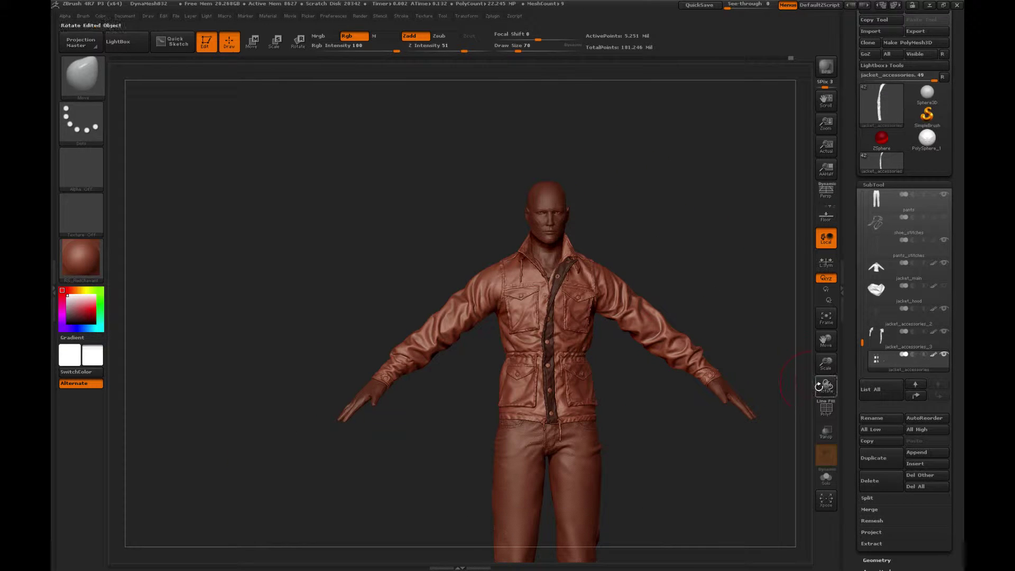
Step: Make the jacket_main subtool active and work on the character's right collar flap with the Standard brush, reducing the draw size to 42
mouse_move(823, 367)
mouse_down()
mouse_move(788, 420)
mouse_move(727, 381)
mouse_move(727, 410)
mouse_move(536, 370)
mouse_up()
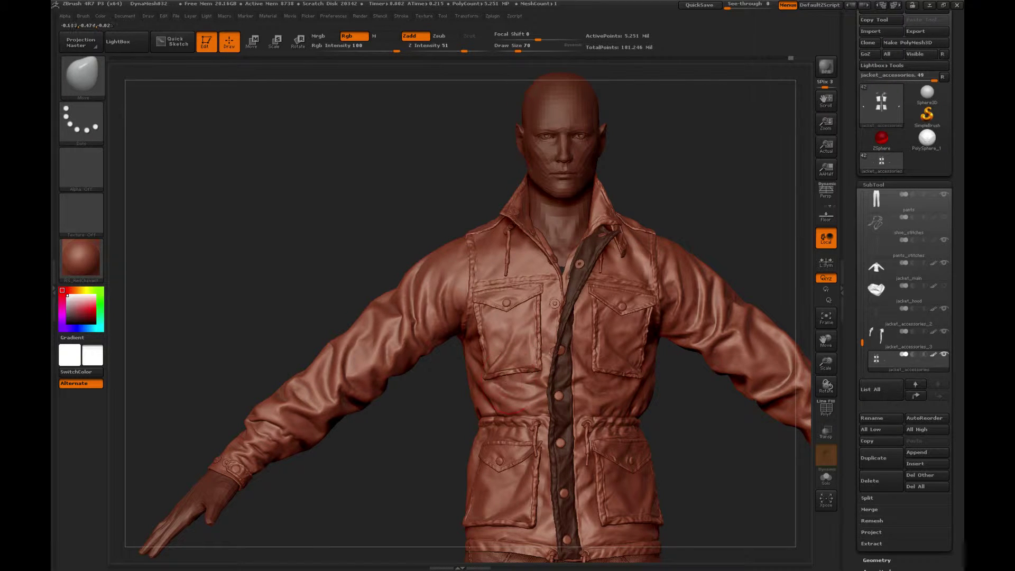
drag(451, 379, 479, 378)
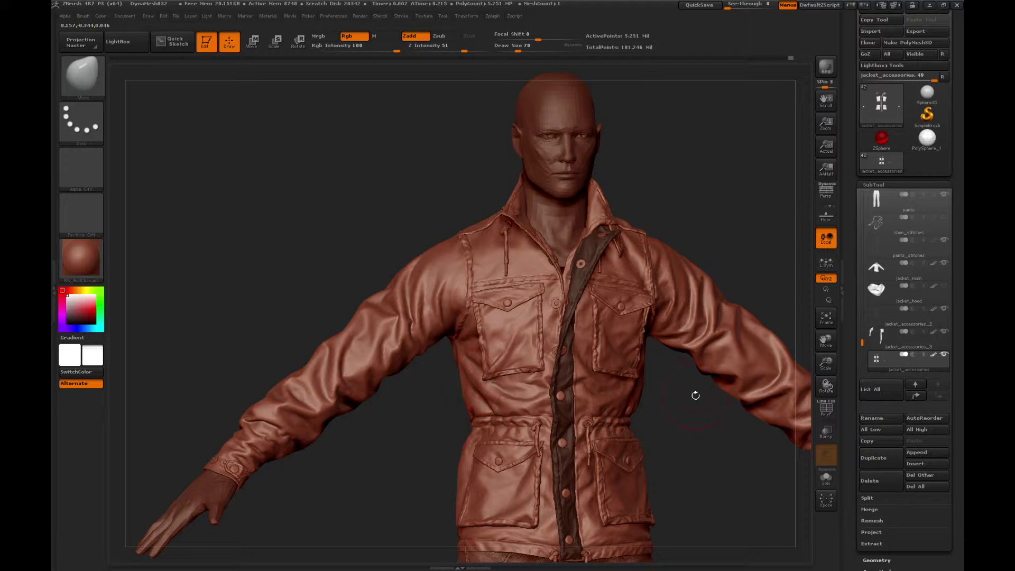
right_drag(695, 394, 641, 272)
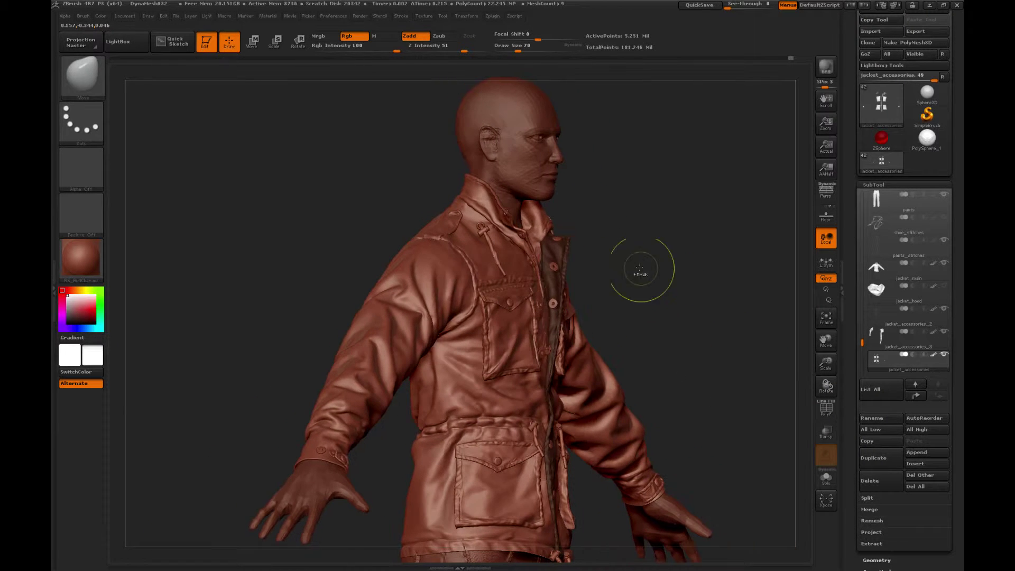
right_drag(720, 281, 539, 311)
alt+click(536, 311)
key(b)
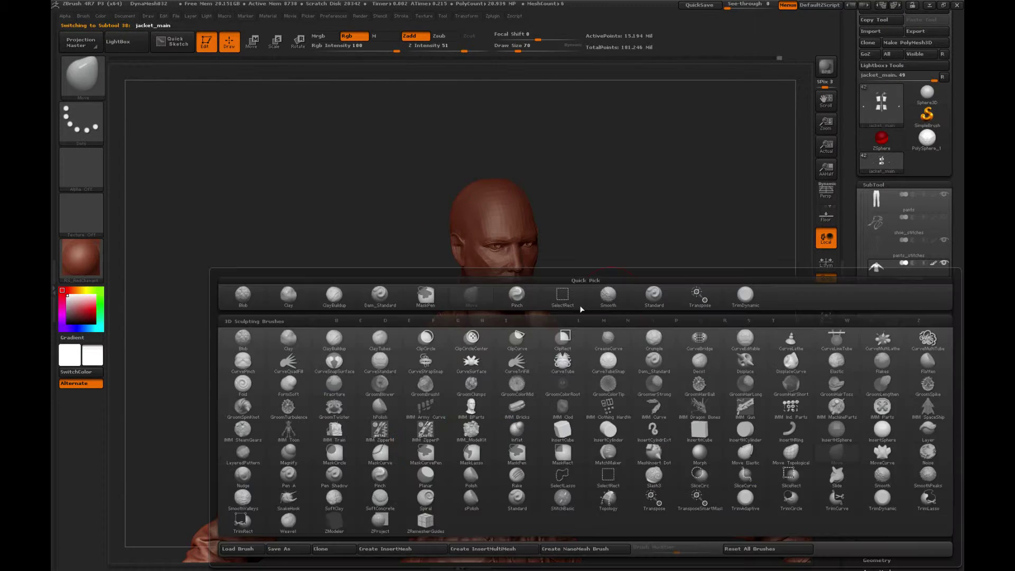
click(655, 295)
mouse_move(826, 334)
mouse_down()
mouse_move(807, 339)
mouse_move(830, 394)
mouse_up()
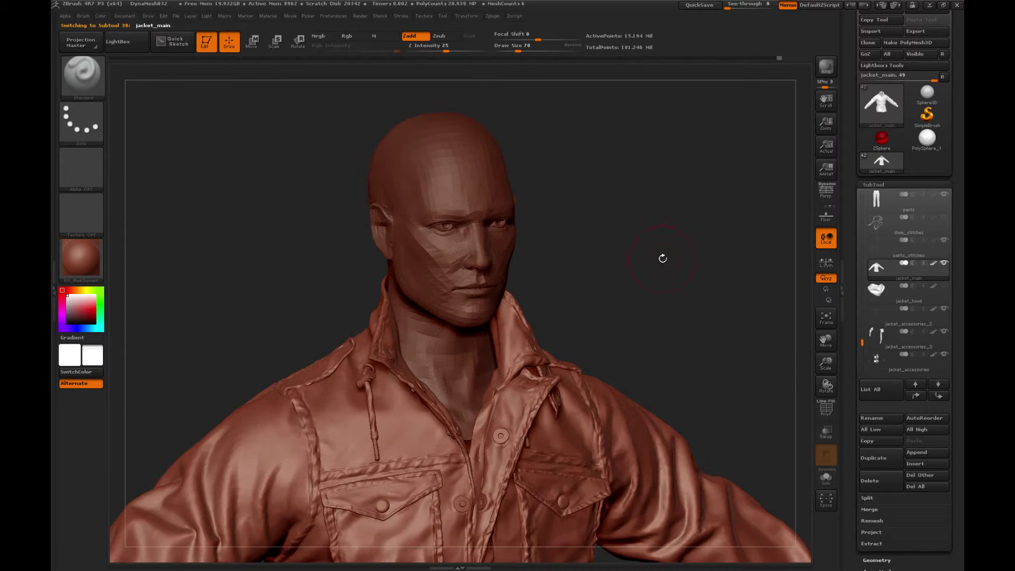
drag(664, 258, 634, 237)
right_drag(634, 237, 289, 206)
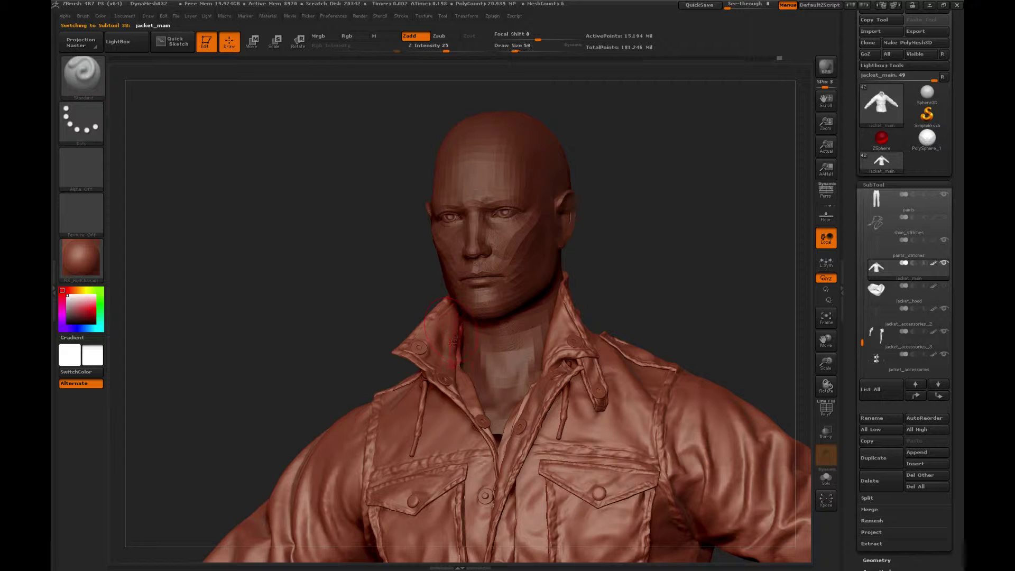
right_drag(405, 280, 465, 358)
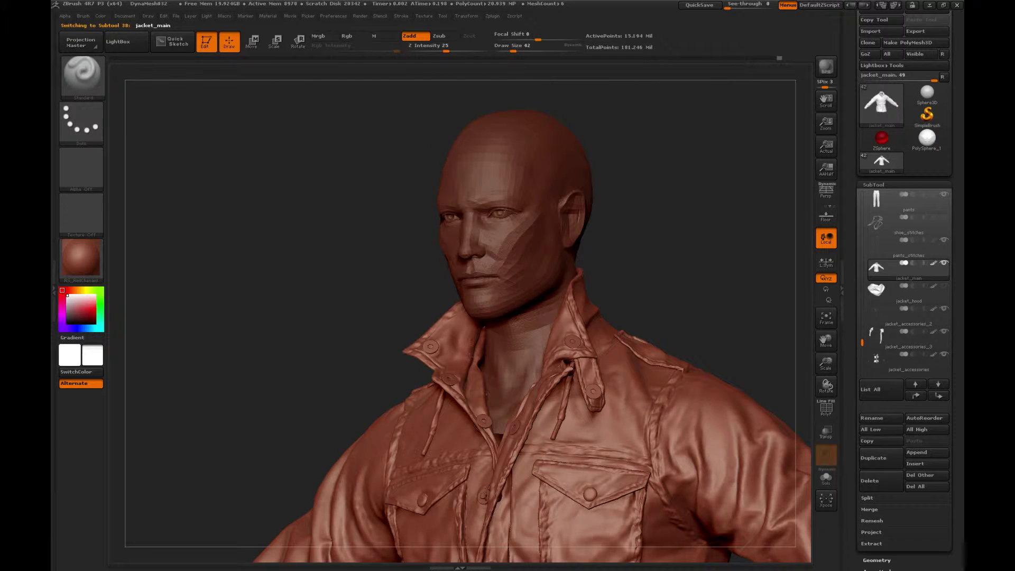
Step: Build up the inner edge of the character's right collar flap with the Clay brush and smooth it
key(b)
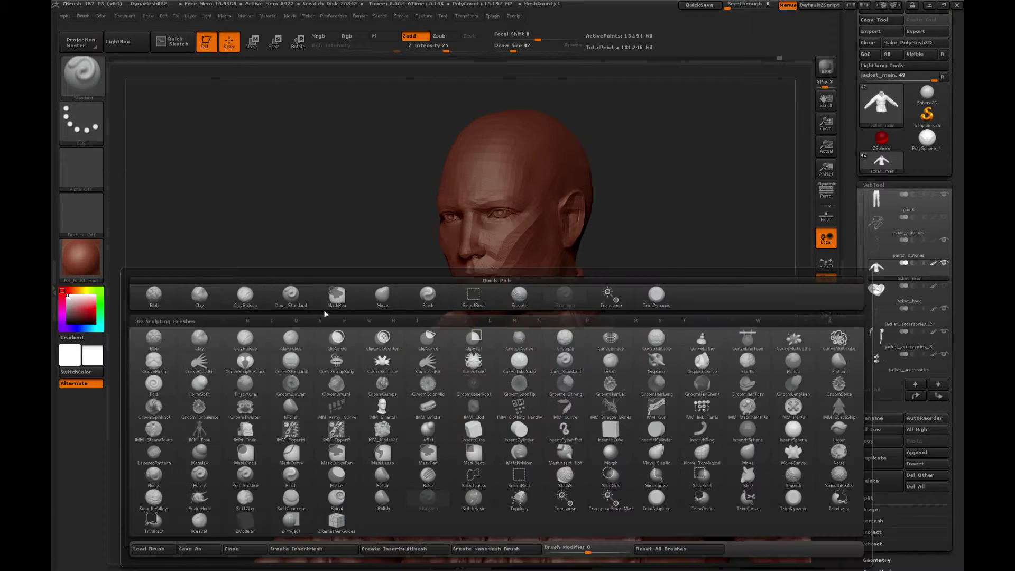
click(199, 296)
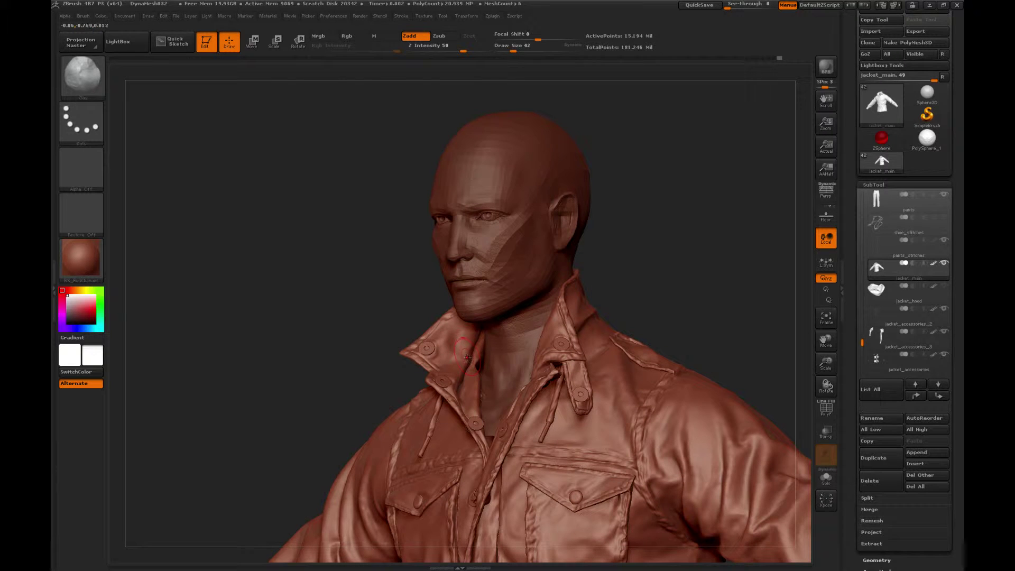
key(ctrl)
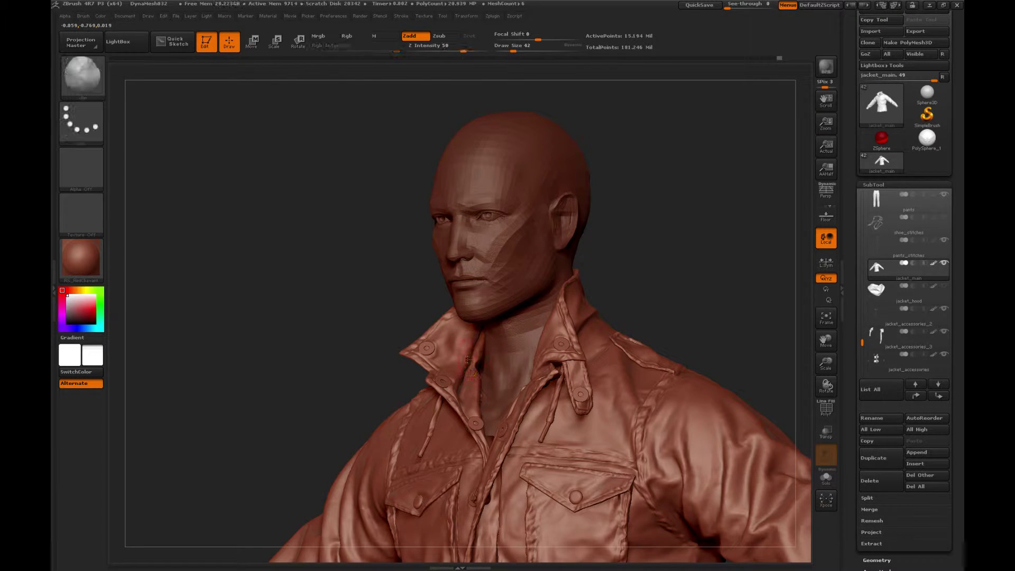
shift+drag(465, 353, 466, 338)
Step: Solo the jacket_main subtool and work on the inside of the collar with the Standard brush
click(826, 477)
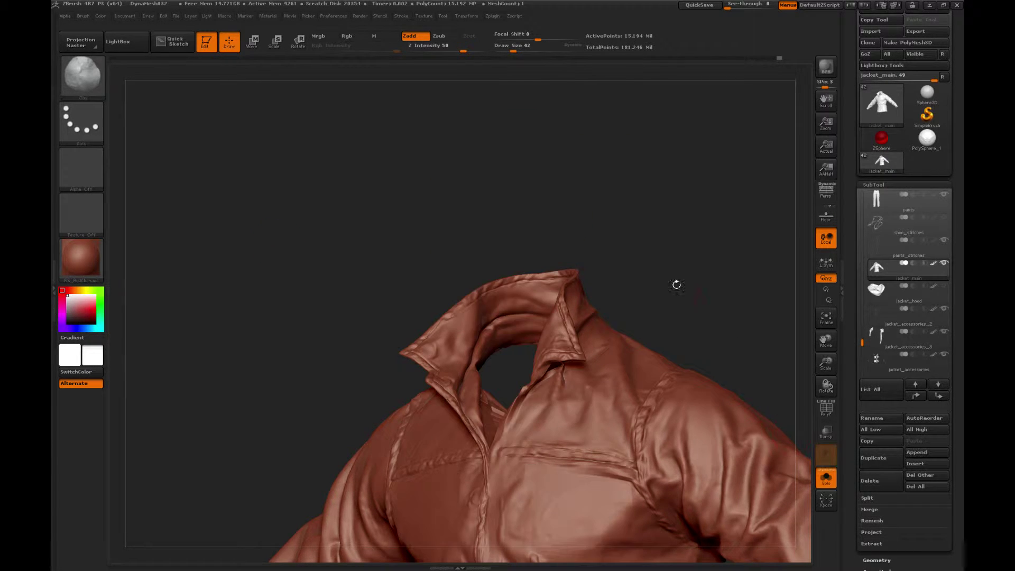
drag(663, 247, 654, 266)
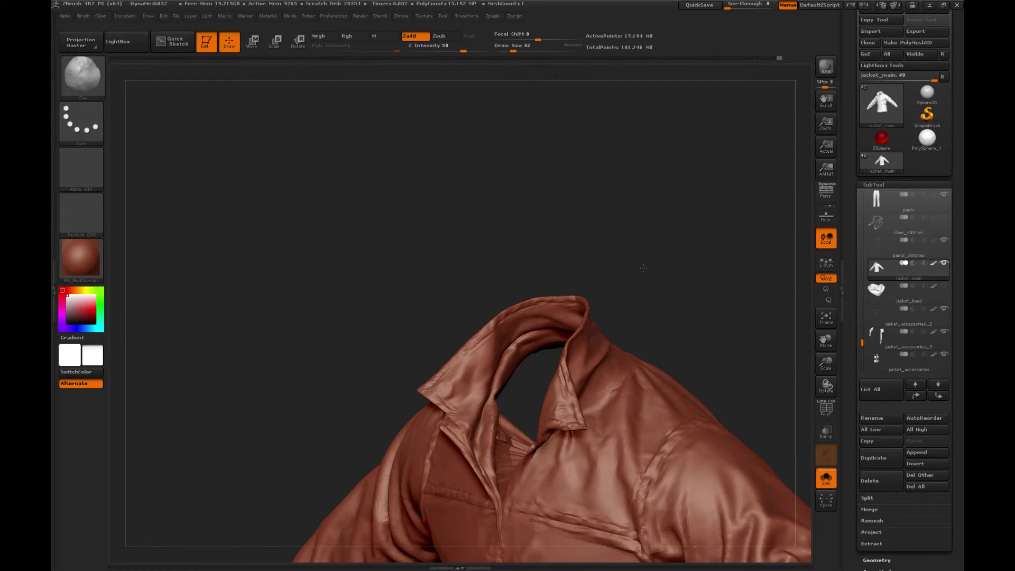
key(b)
click(645, 302)
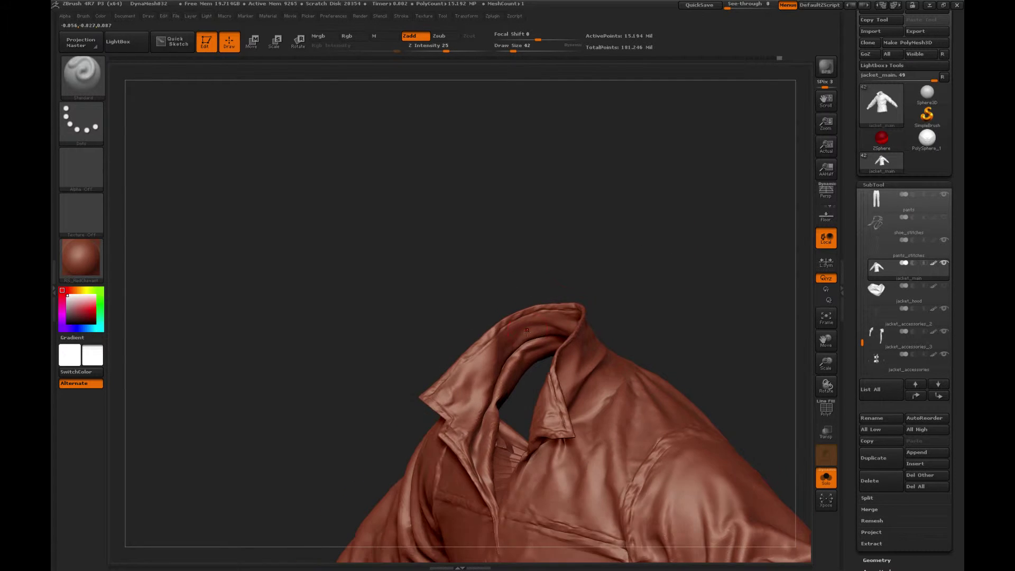
drag(509, 296, 491, 344)
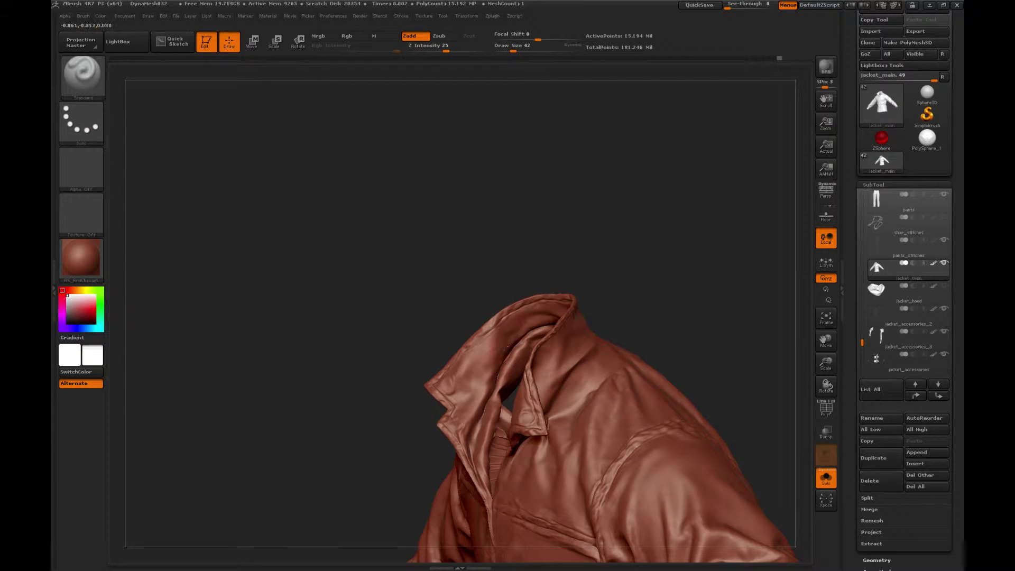
Step: Smooth and refine the folds on the inner back of the collar
key(shift)
drag(557, 236, 587, 244)
key(ctrl)
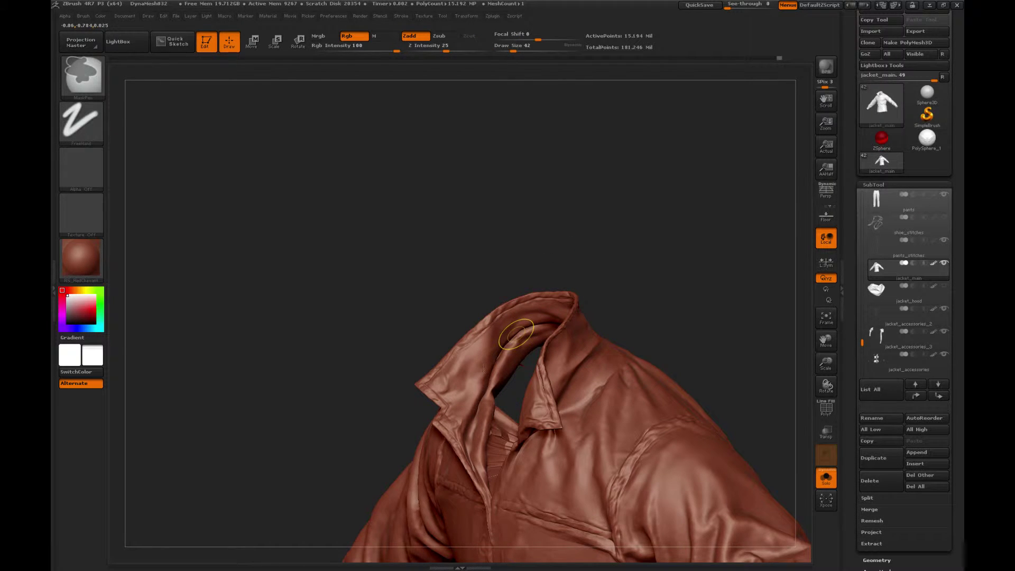
key(shift)
drag(592, 220, 667, 233)
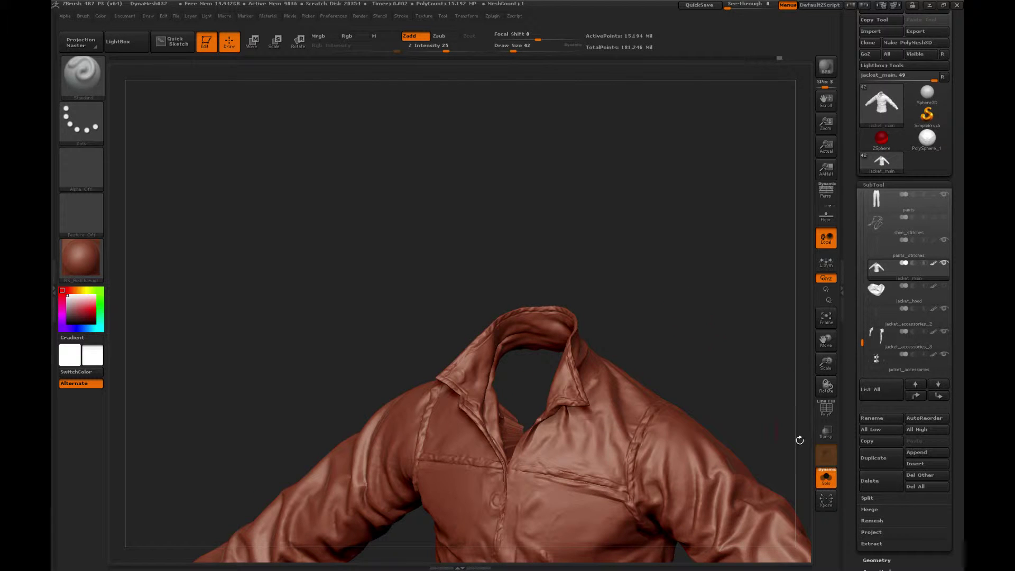
Step: Turn off solo mode and unhide the jacket_hood subtool
click(825, 477)
drag(697, 320, 741, 275)
click(943, 286)
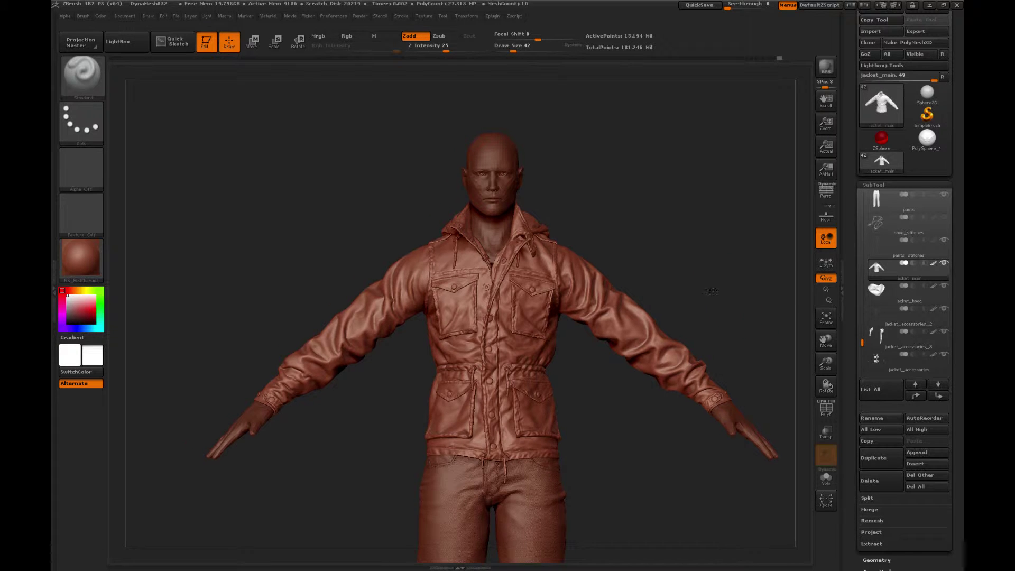
Step: Start refining the back hem of the jacket with the Standard brush, reducing the draw size to 26
drag(667, 370, 598, 351)
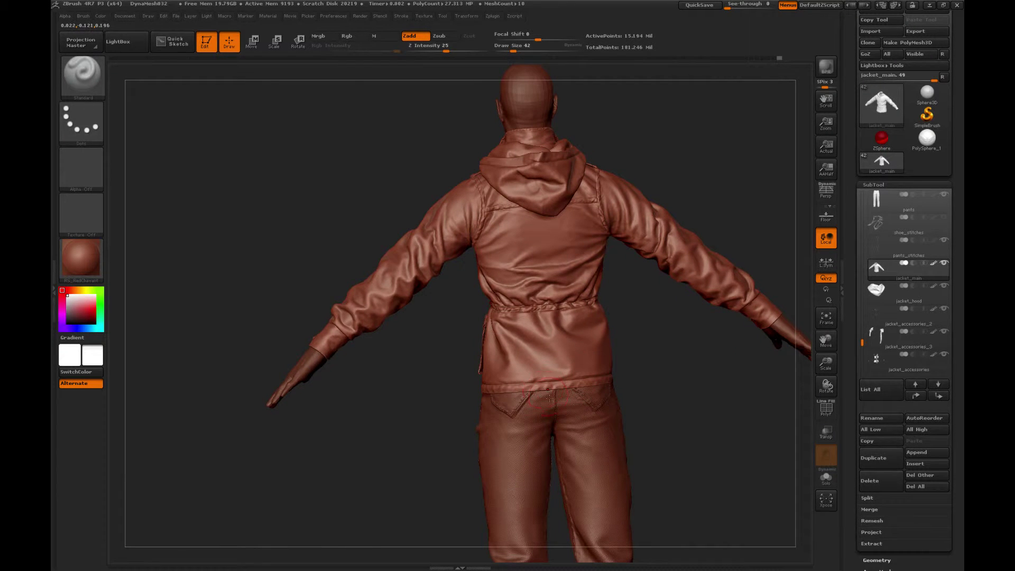
key(b)
click(593, 301)
drag(697, 349, 732, 360)
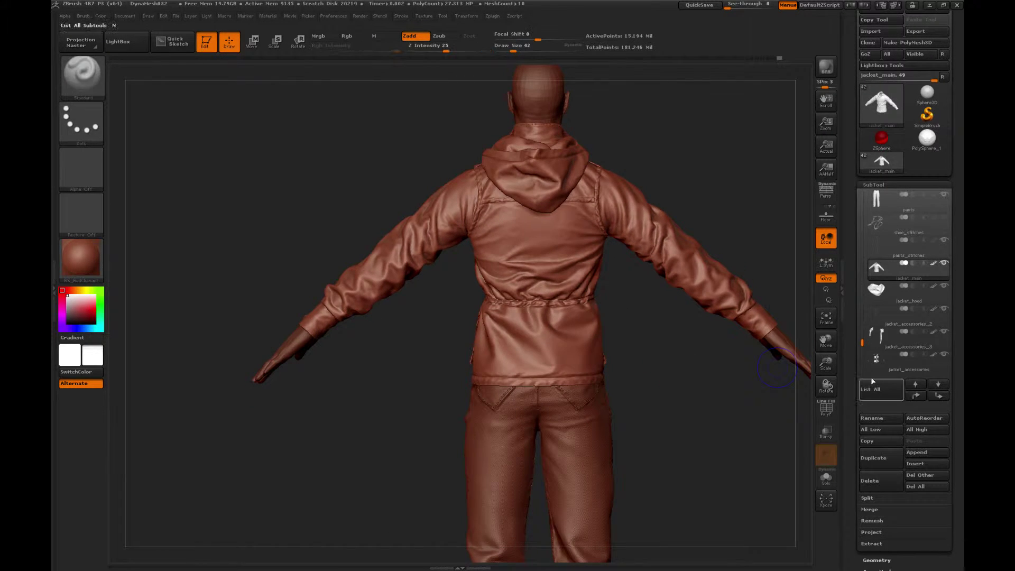
drag(828, 365, 601, 330)
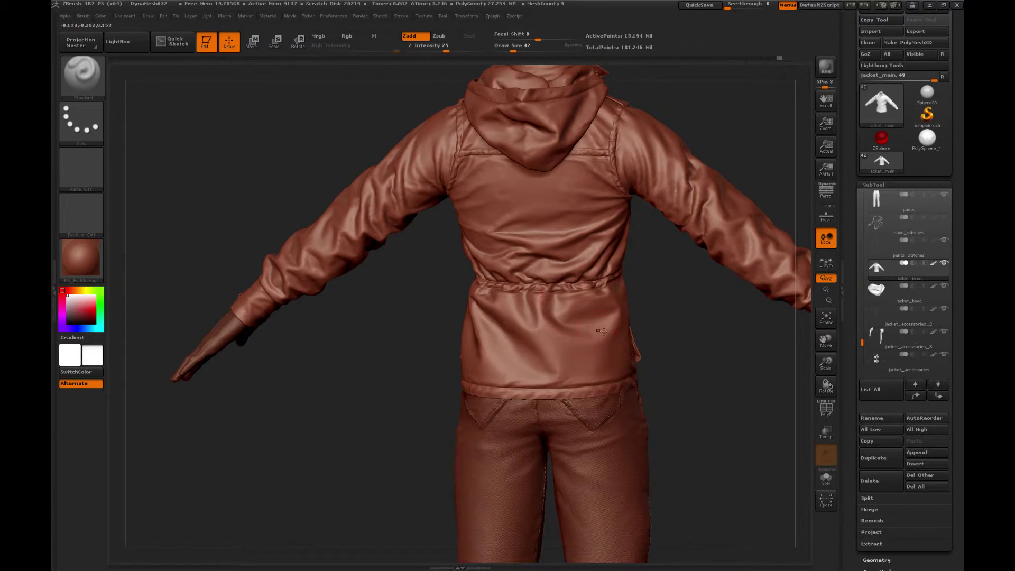
key(b)
alt+drag(763, 356, 695, 315)
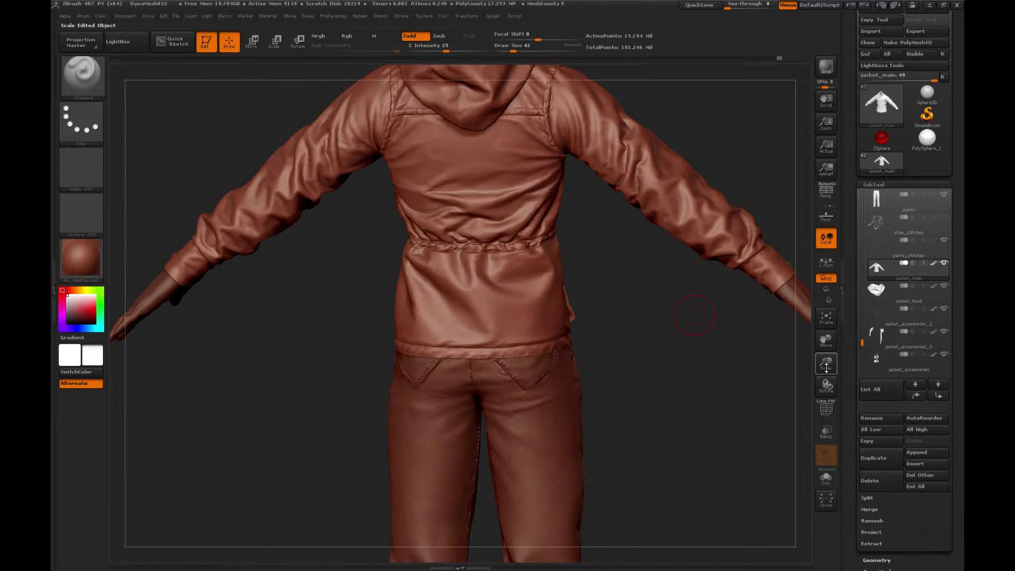
drag(826, 368, 725, 369)
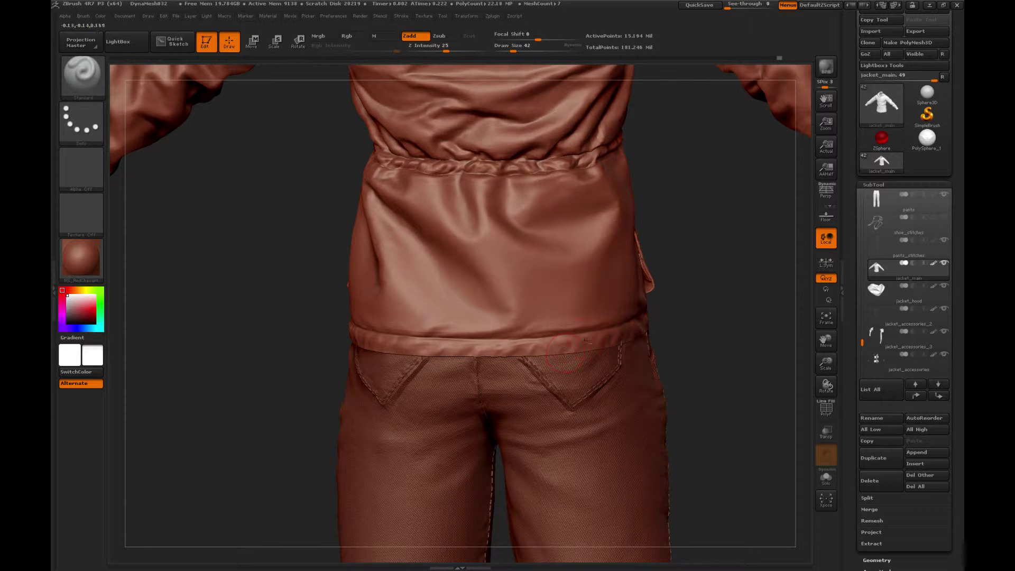
drag(690, 274, 675, 277)
key(bracketleft)
key(bracketleft)
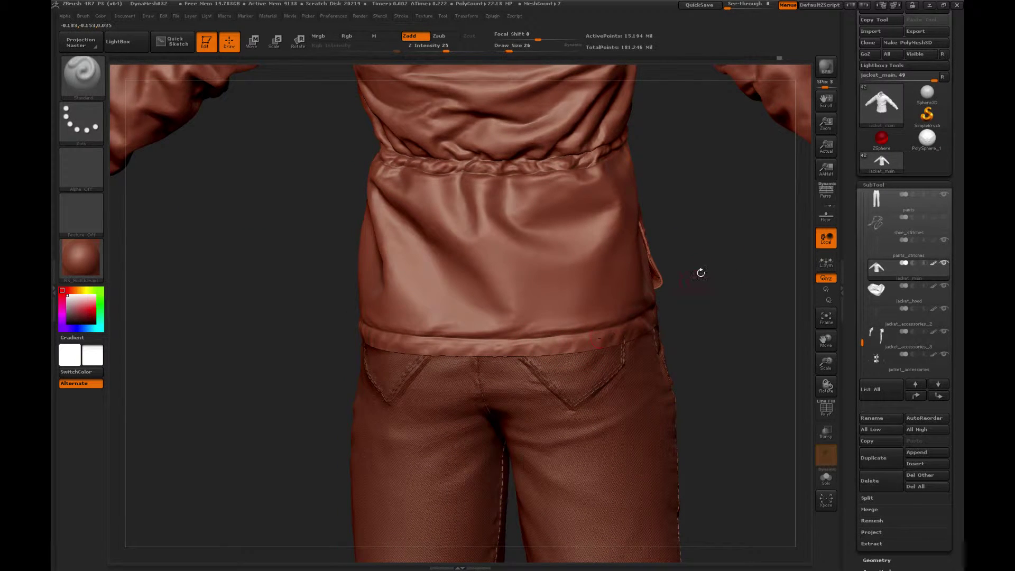
Step: Sculpt small creases along the back hem band, enlarging the Standard brush to draw size 34
drag(700, 273, 575, 346)
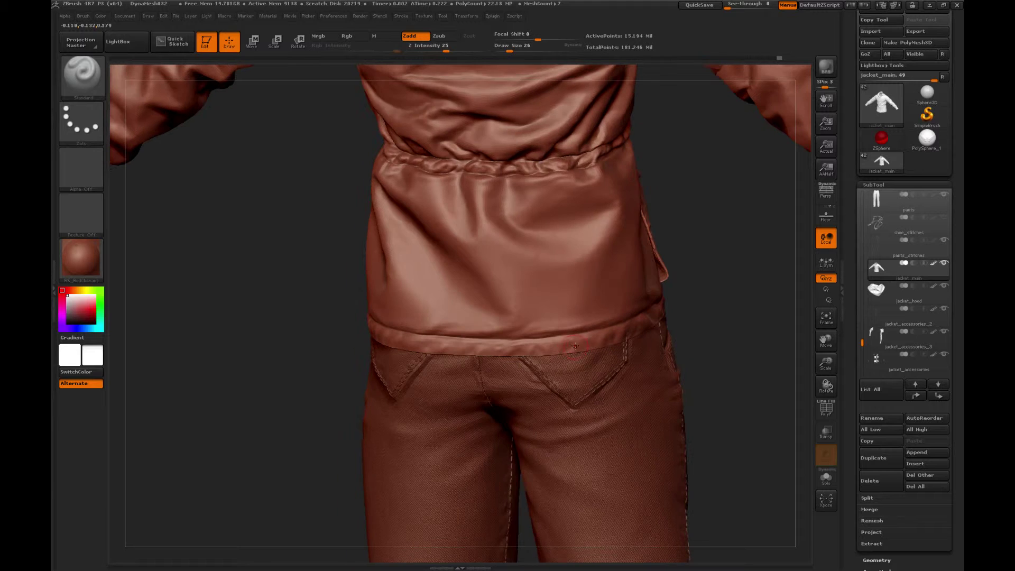
drag(723, 257, 501, 341)
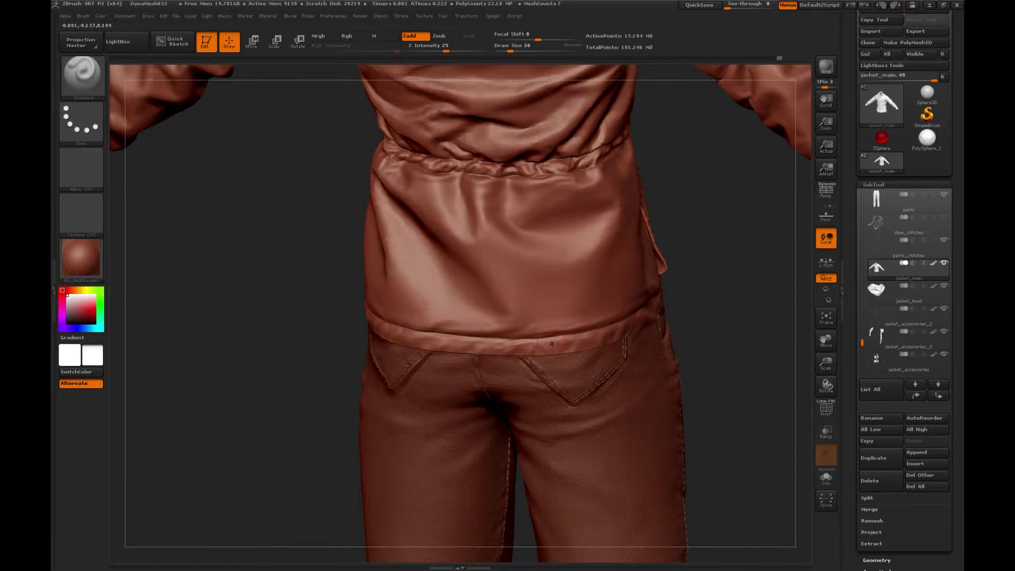
mouse_move(745, 256)
mouse_down()
mouse_move(571, 352)
mouse_move(590, 348)
mouse_up()
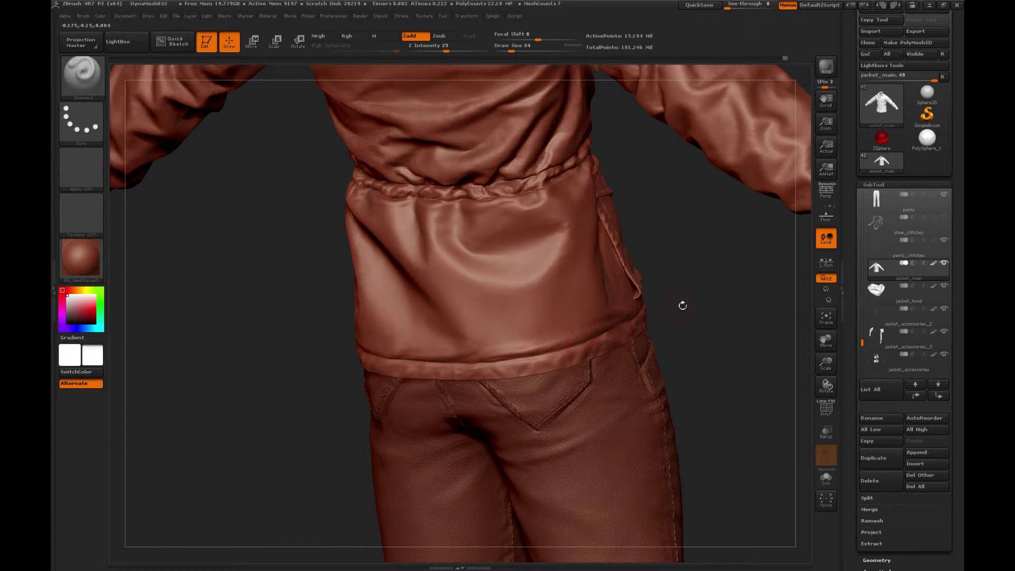
Step: Smooth and refine the folds around the elbow of the character's right sleeve
drag(682, 304, 510, 342)
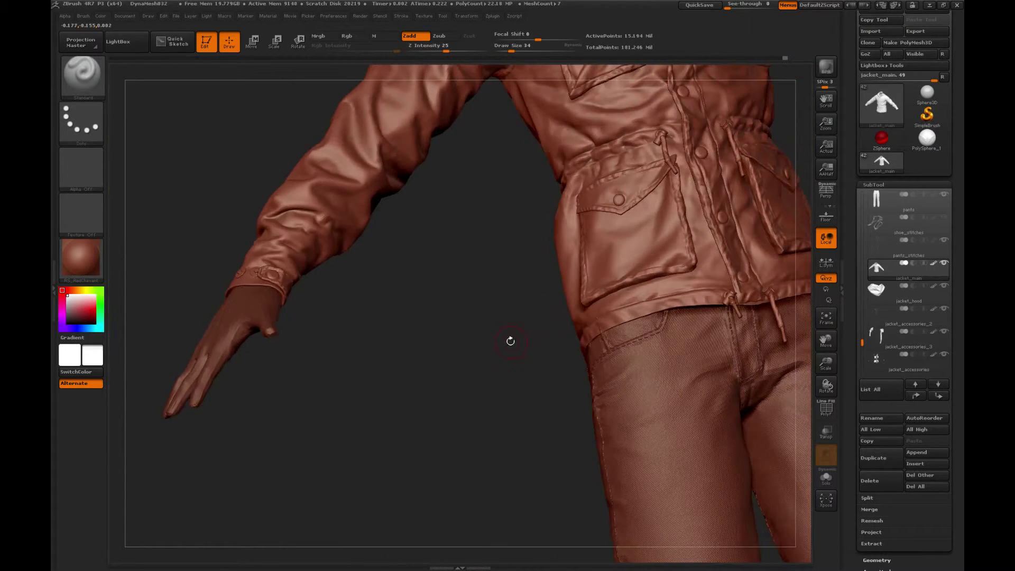
alt+drag(483, 304, 547, 399)
key(shift)
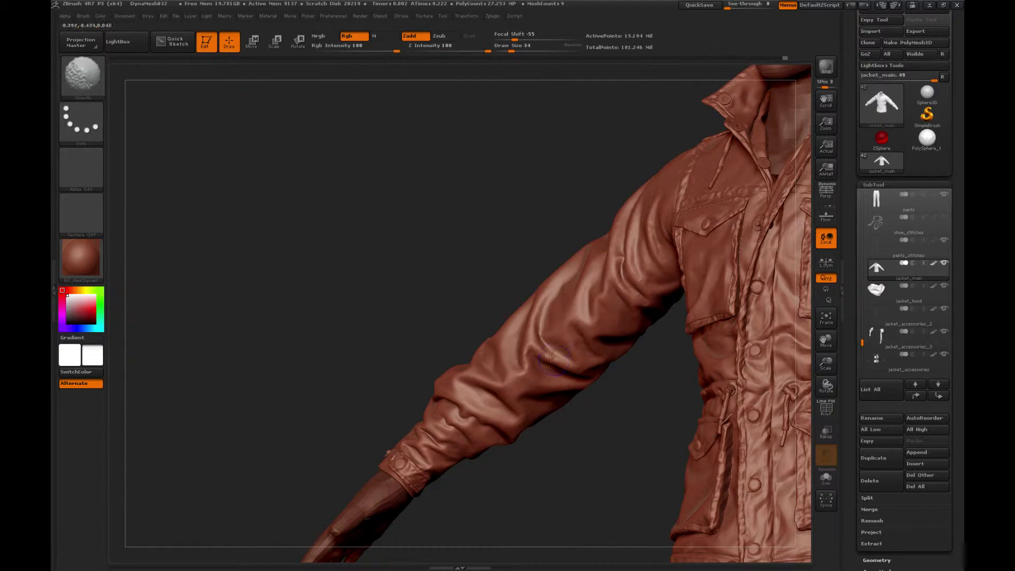
drag(541, 340, 558, 357)
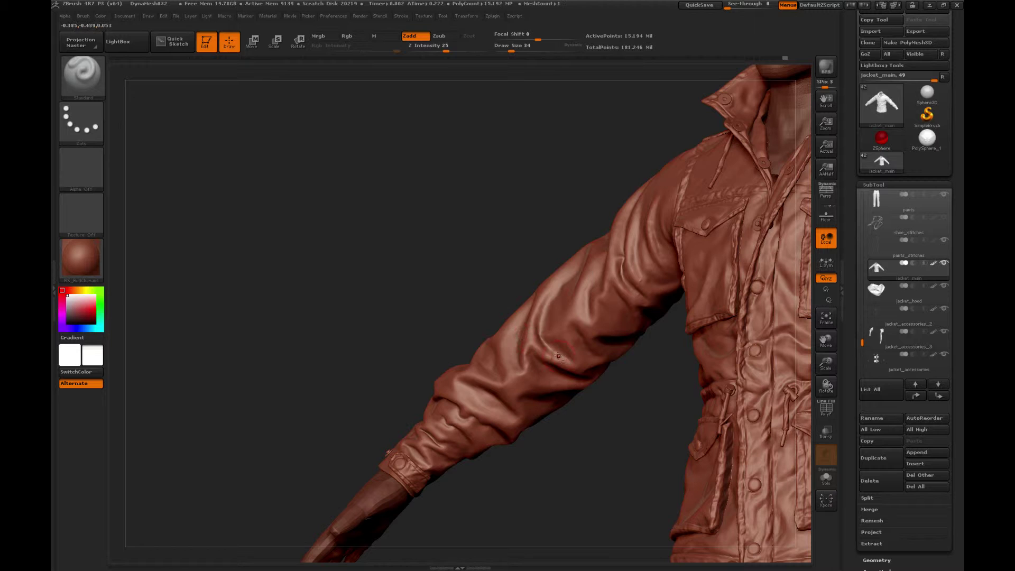
Step: Switch to the Clay brush and isolate the character's left sleeve of jacket_main for work on its cuff
alt+drag(639, 402, 328, 440)
mouse_move(776, 531)
alt+mouse_down()
mouse_move(518, 381)
mouse_move(483, 380)
alt+mouse_up()
key(b)
click(262, 297)
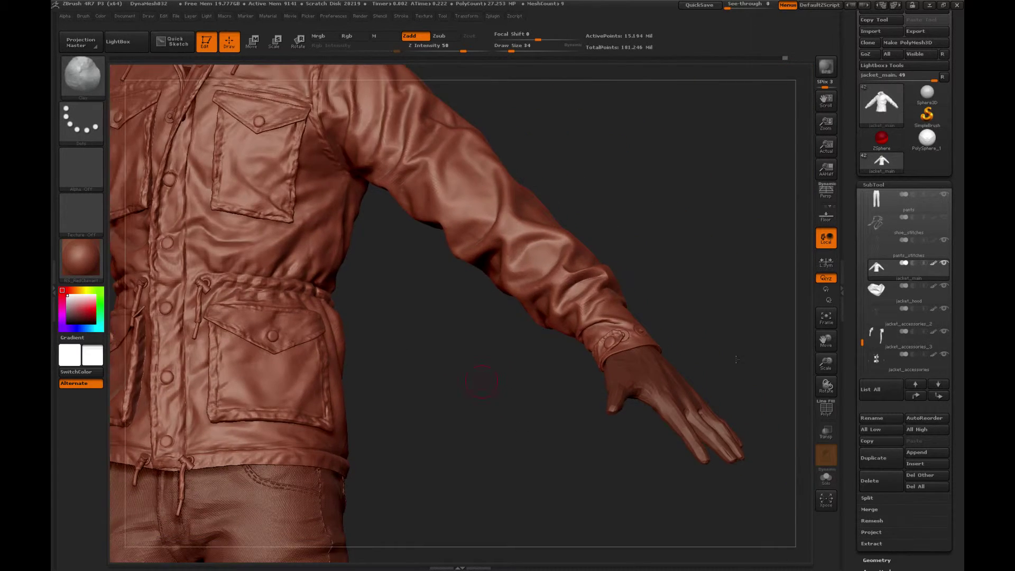
alt+drag(732, 286, 462, 385)
drag(568, 334, 500, 400)
drag(552, 353, 489, 389)
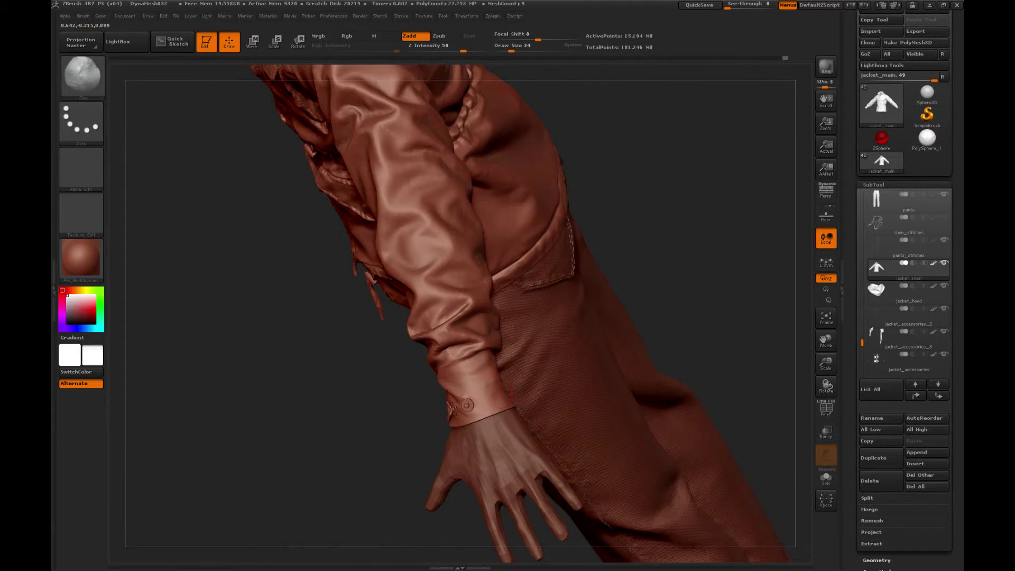
drag(659, 233, 549, 275)
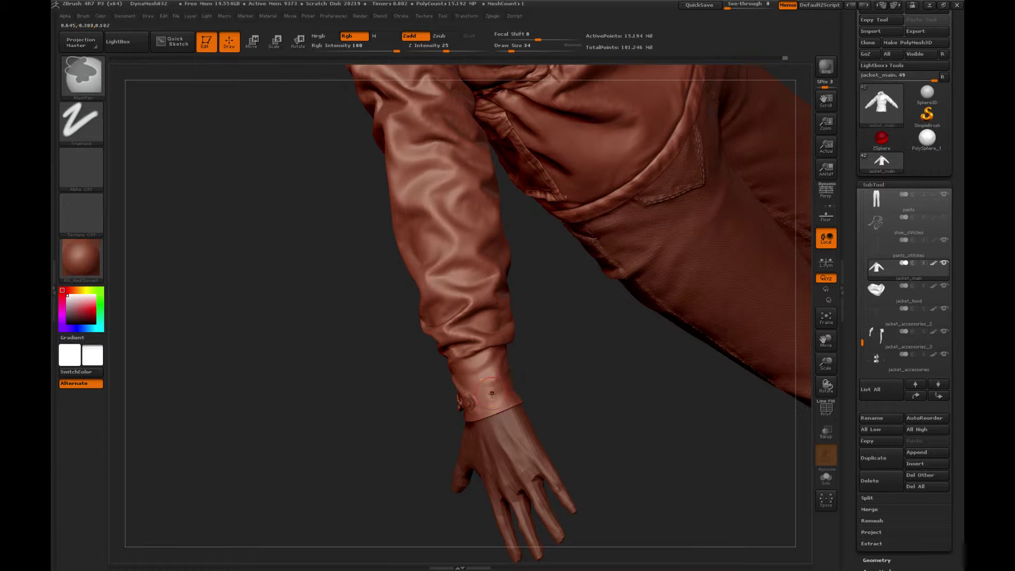
key(ctrl)
drag(546, 383, 745, 245)
drag(825, 341, 814, 310)
drag(828, 365, 808, 415)
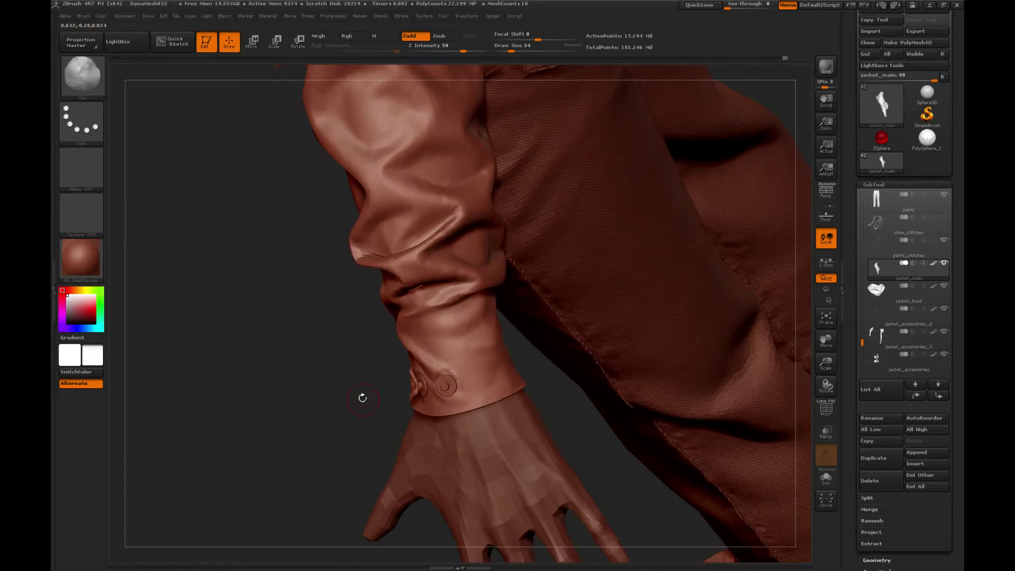
Step: Build up a rim along the left cuff's edge over the back of the hand, reducing the Clay brush to draw size 22
drag(363, 396, 402, 459)
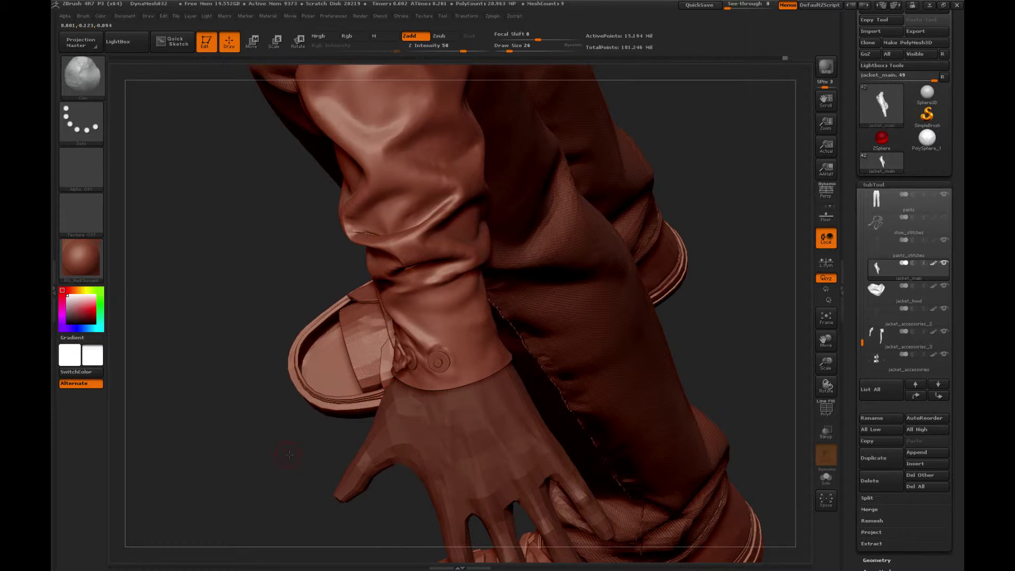
drag(290, 454, 436, 403)
key(ctrl)
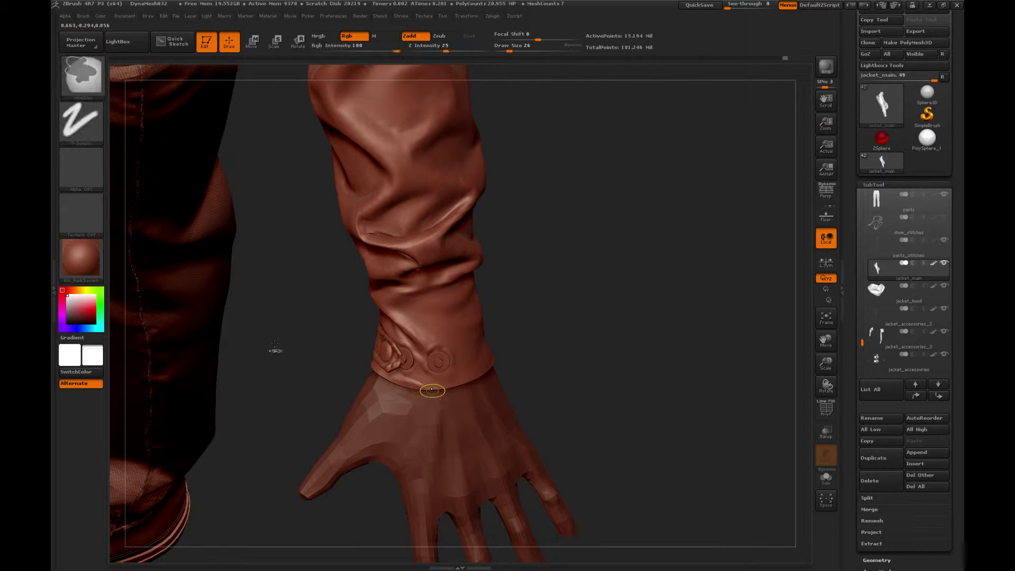
key(ctrl+z)
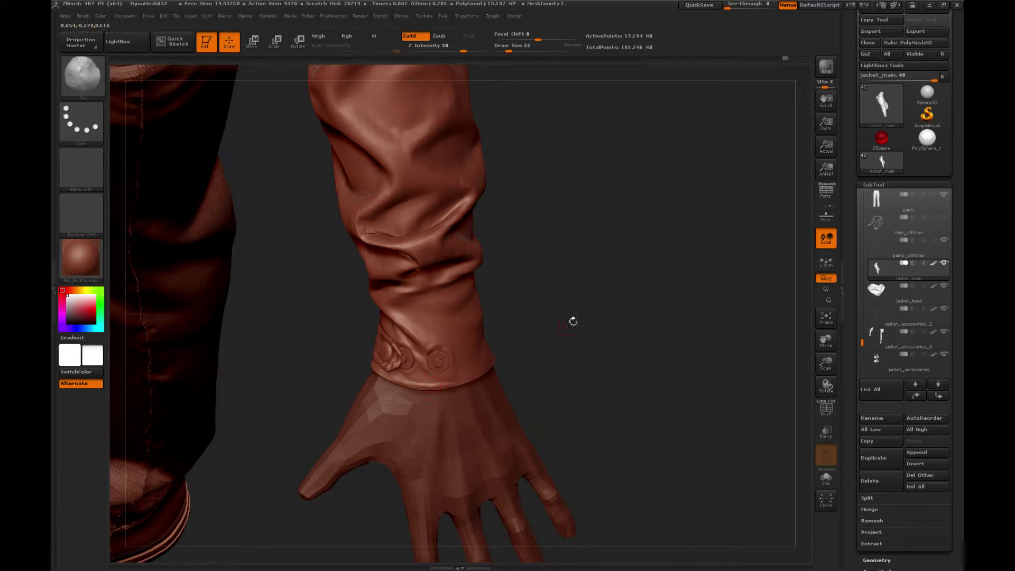
mouse_move(573, 320)
mouse_down()
mouse_move(616, 313)
mouse_move(532, 352)
mouse_up()
key(shift)
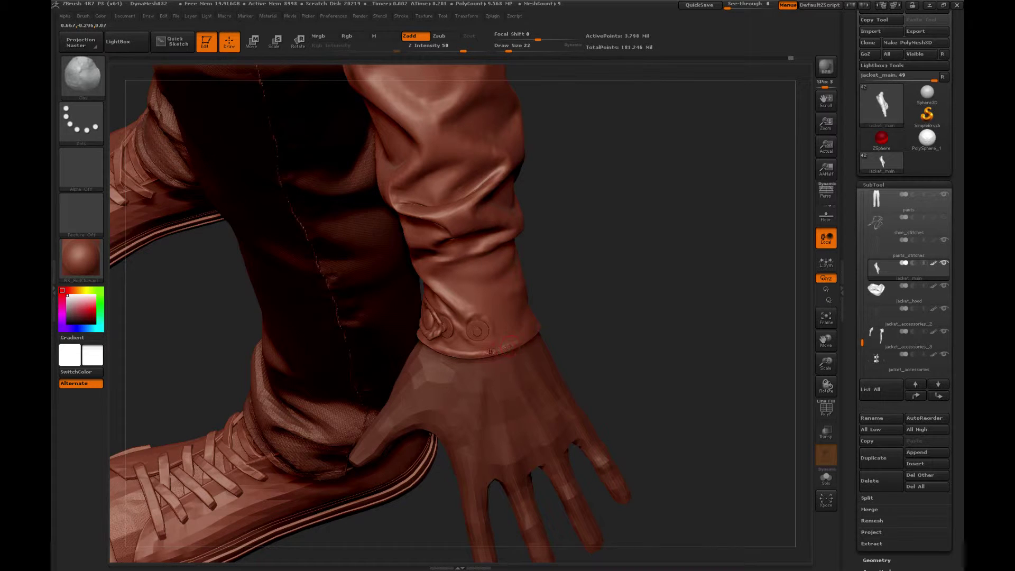
Step: Extend the raised rim around the outer side of the left cuff toward the palm and undo the last stroke
drag(614, 301, 517, 334)
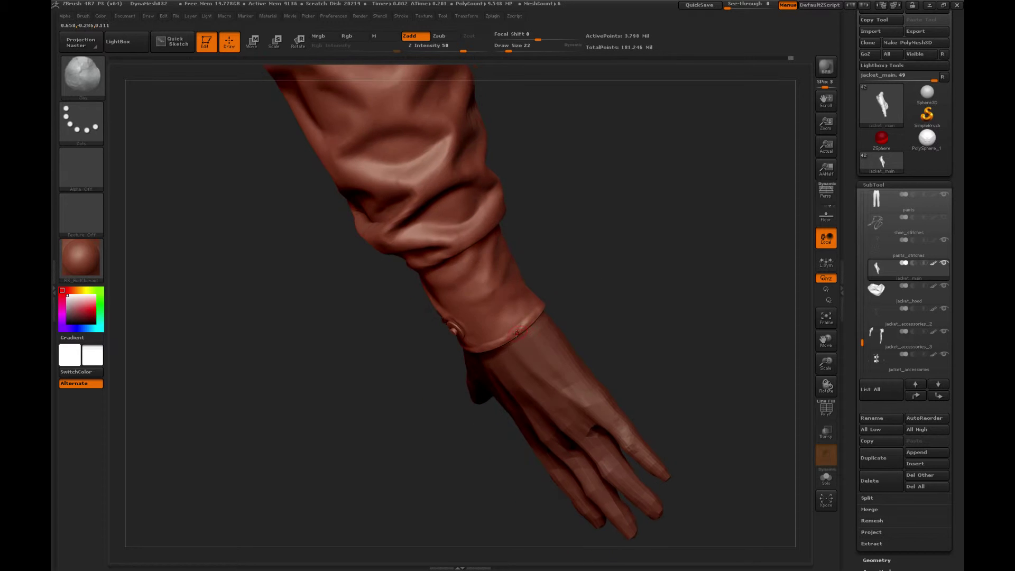
drag(583, 288, 483, 315)
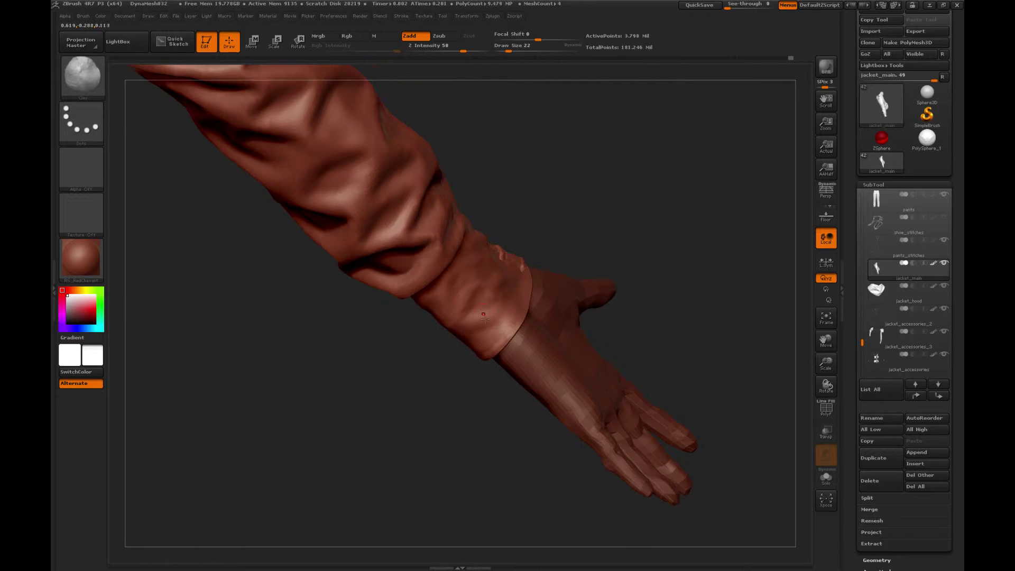
mouse_move(528, 283)
mouse_down()
mouse_move(597, 199)
mouse_move(503, 342)
mouse_move(508, 321)
mouse_up()
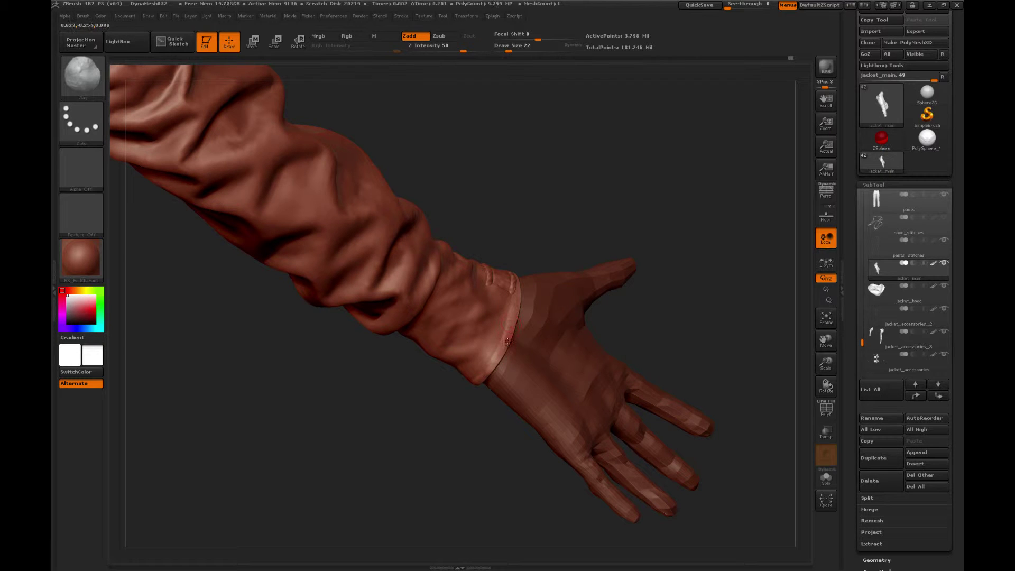
key(ctrl+z)
Step: Sculpt the left cuff's rim on the palm side and toward the buttoned strap with the Clay brush at draw size 18
drag(544, 244, 530, 272)
key(bracketleft)
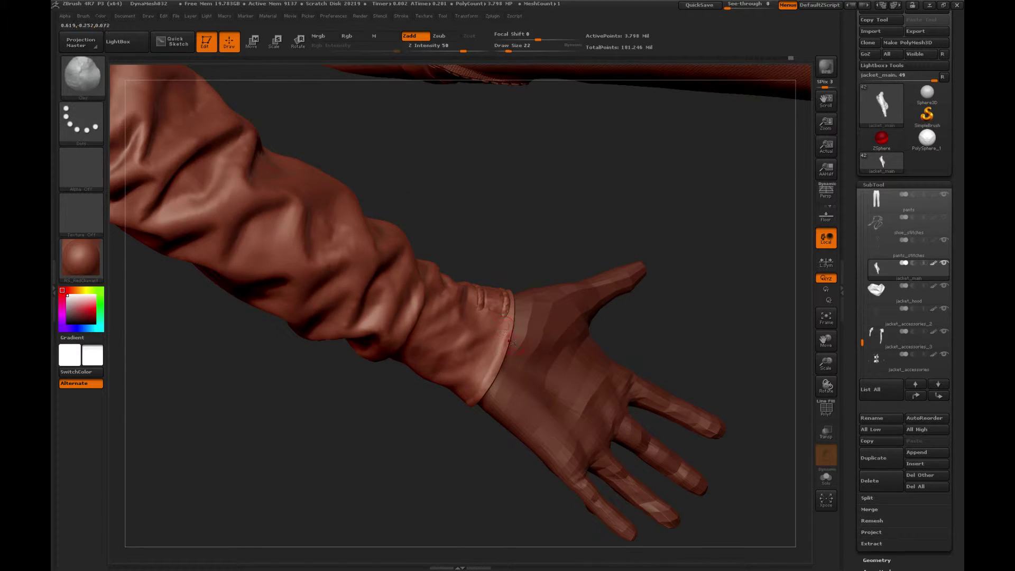
drag(512, 312, 504, 343)
drag(510, 283, 518, 277)
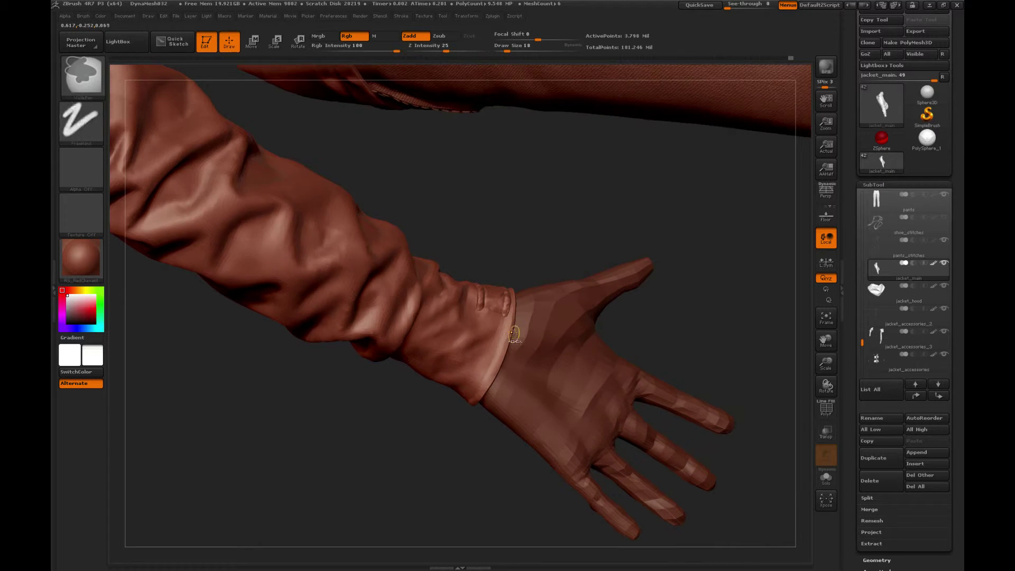
mouse_move(505, 339)
mouse_down()
mouse_move(512, 297)
mouse_move(505, 337)
mouse_up()
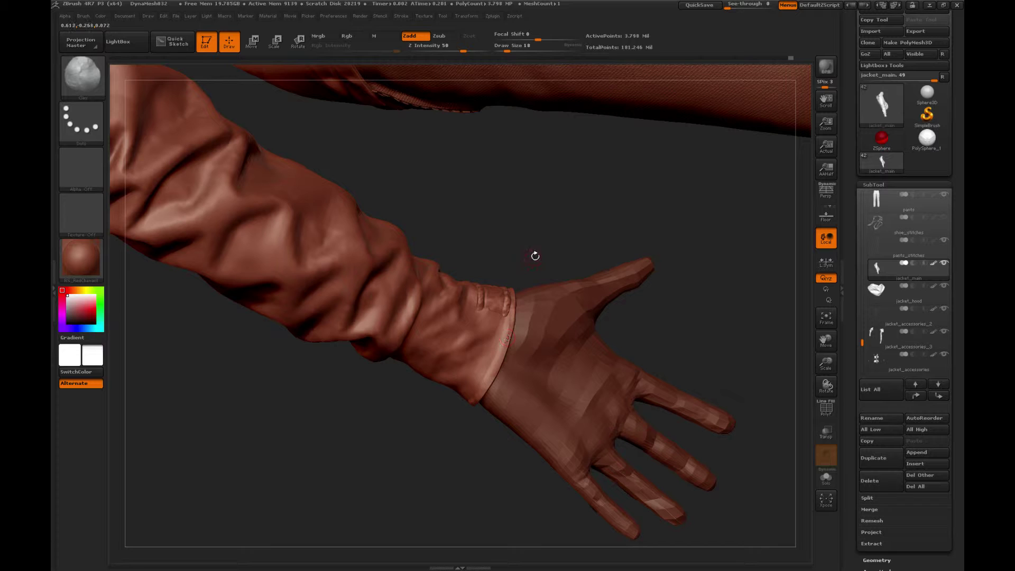
key(bracketright)
mouse_move(535, 256)
mouse_down()
mouse_move(542, 262)
mouse_move(522, 270)
mouse_move(514, 307)
mouse_up()
key(bracketleft)
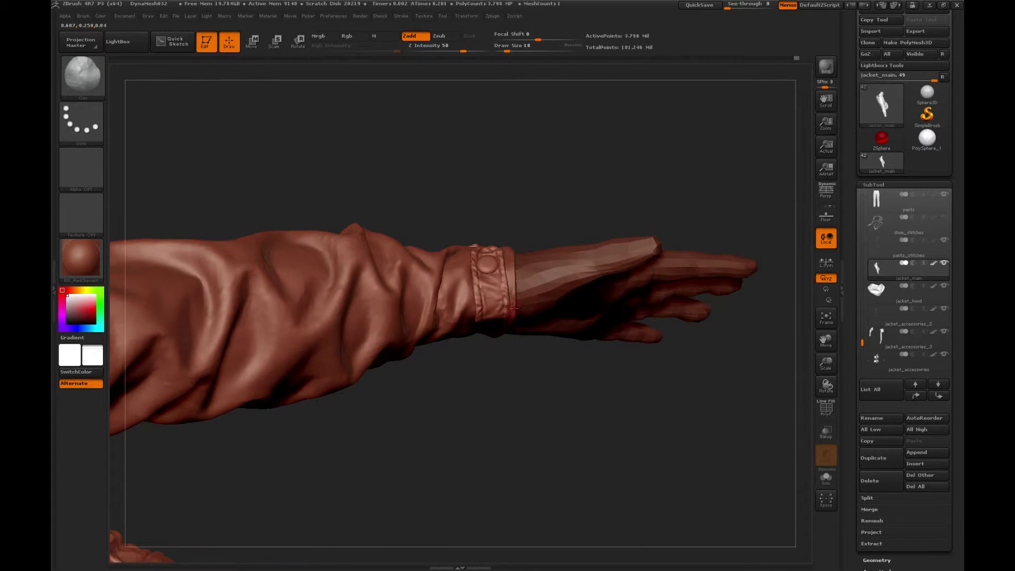
drag(517, 224, 510, 326)
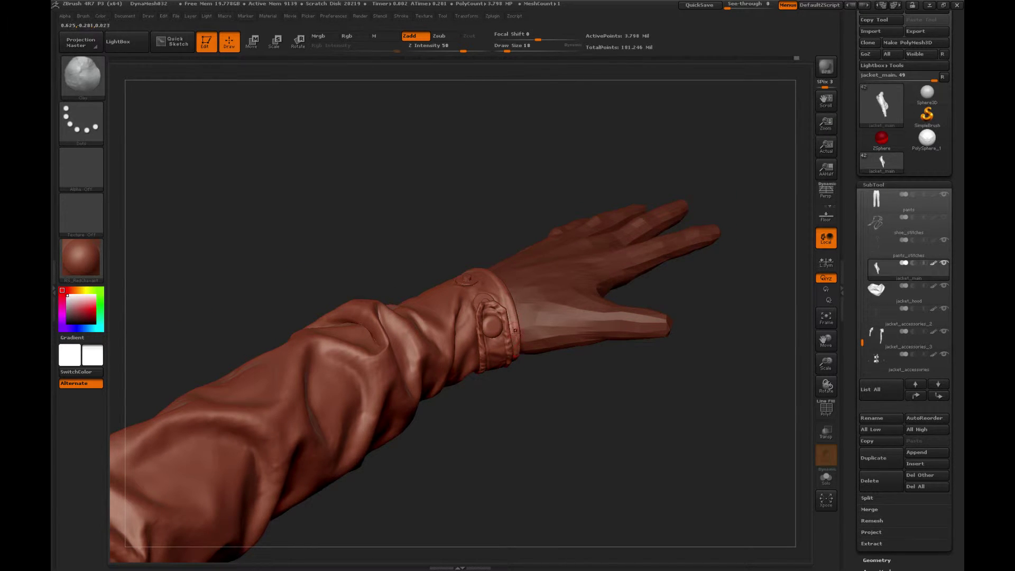
Step: Switch to the Dam_Standard brush and carve a crease beneath the left cuff's raised rim, around to the buttoned strap
drag(508, 233, 588, 398)
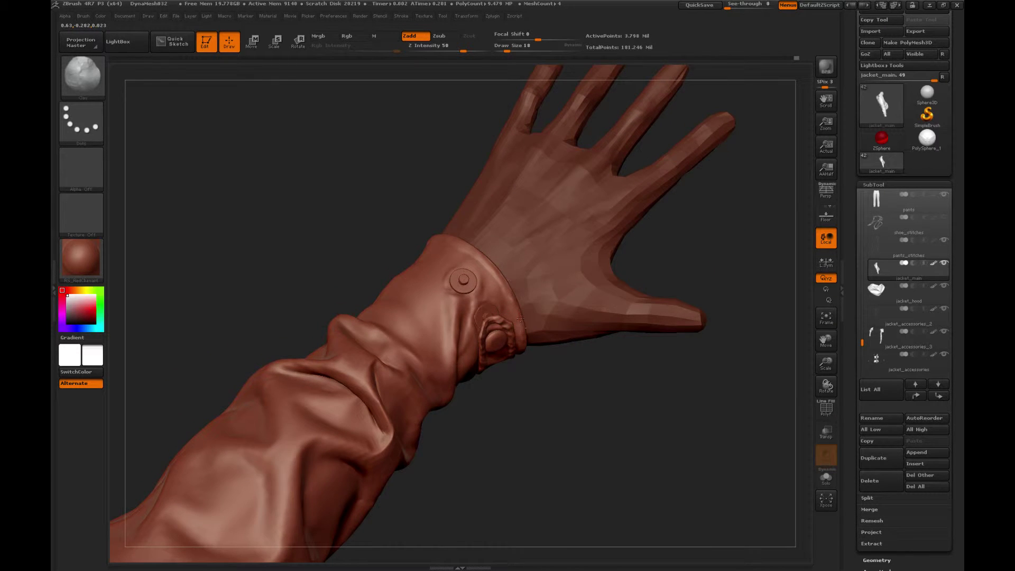
drag(391, 202, 479, 273)
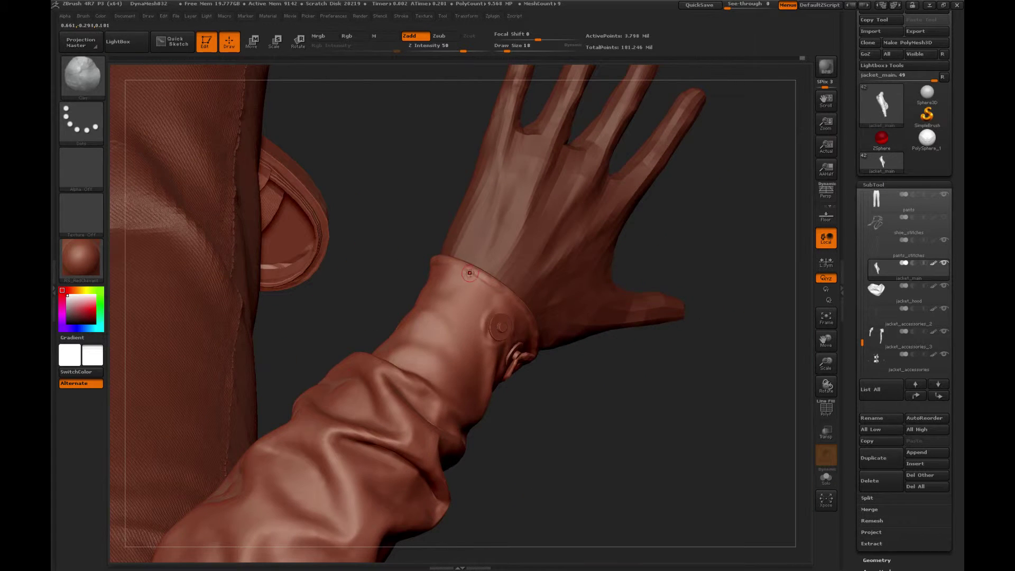
key(b)
click(252, 277)
drag(252, 277, 433, 338)
drag(522, 403, 507, 370)
drag(377, 295, 329, 244)
drag(459, 300, 503, 343)
drag(566, 393, 509, 358)
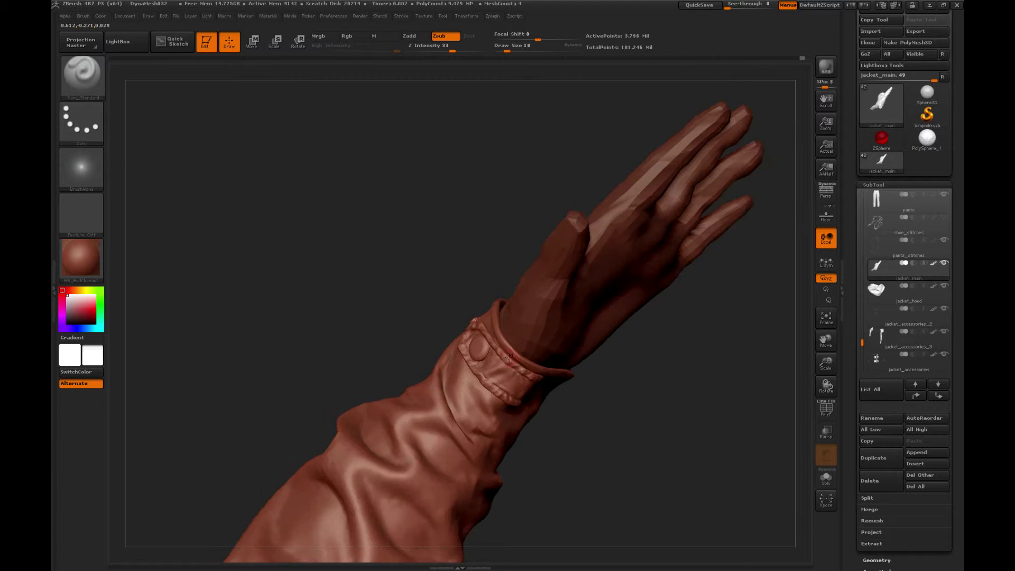
Step: Continue the Dam_Standard crease under the left cuff's rim across the back of the hand
drag(616, 376, 479, 332)
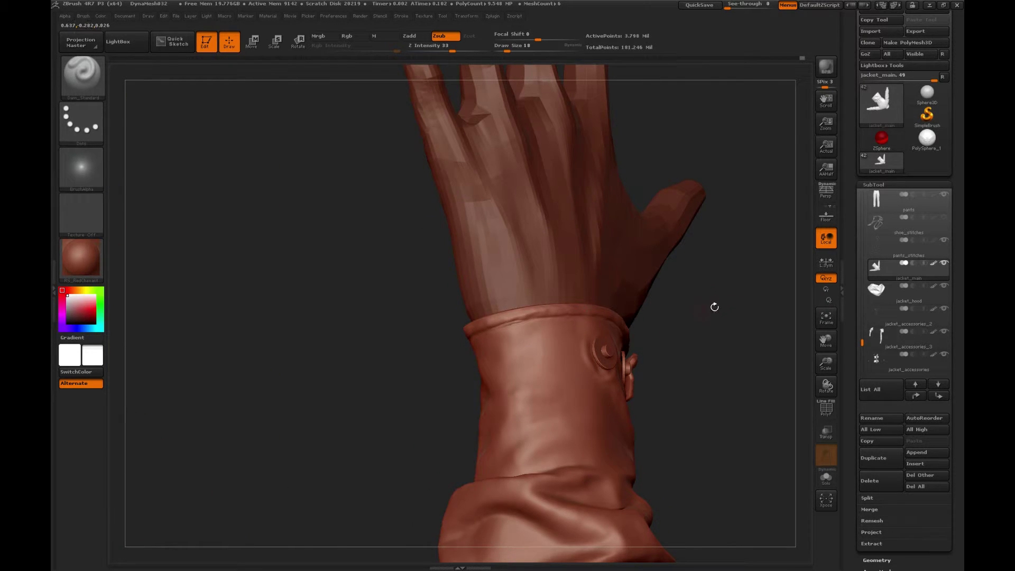
drag(713, 306, 500, 332)
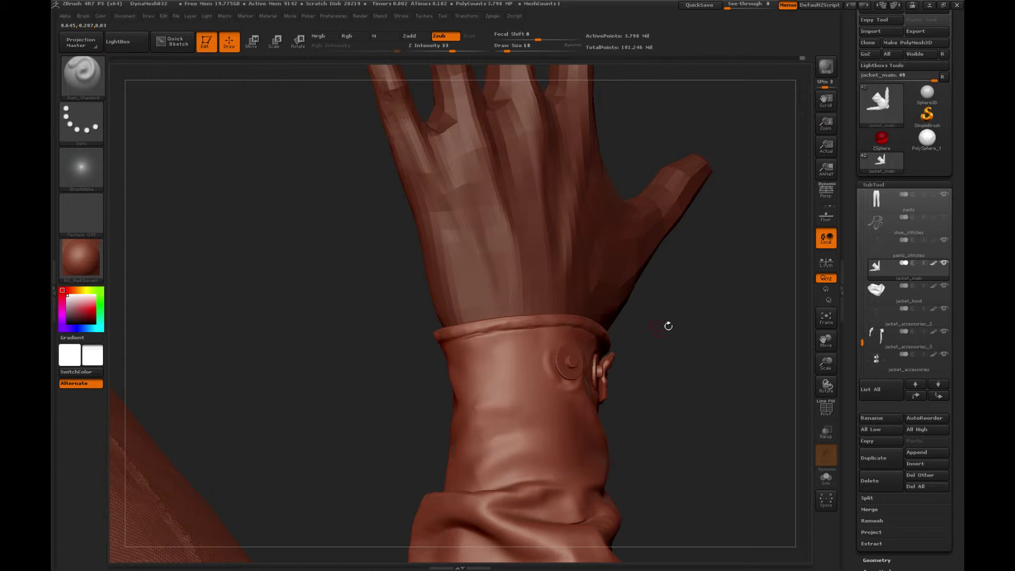
drag(668, 324, 524, 326)
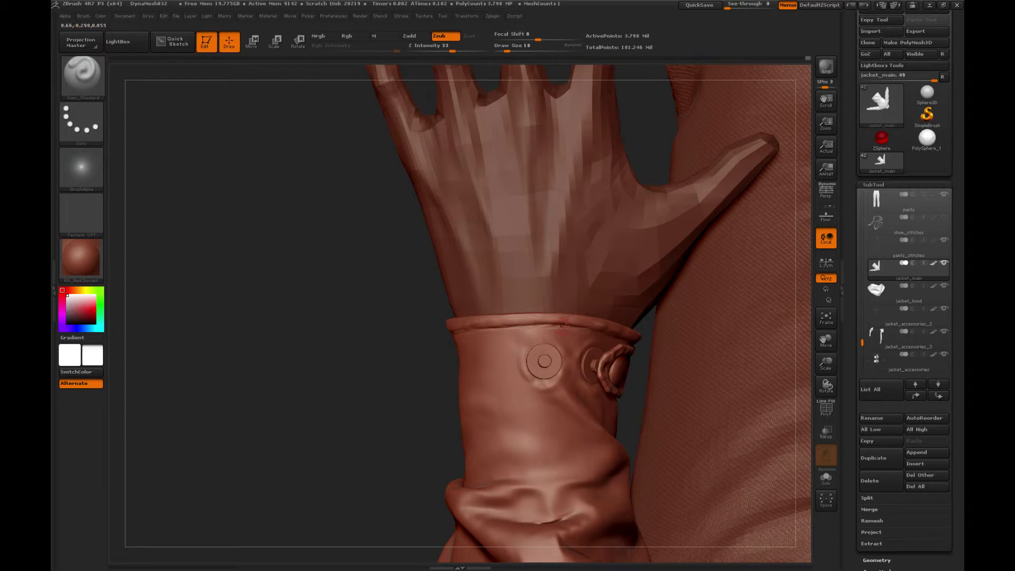
drag(419, 354, 604, 344)
Step: Switch to the Standard brush and sculpt and smooth the left cuff's rim along the little-finger side
key(b)
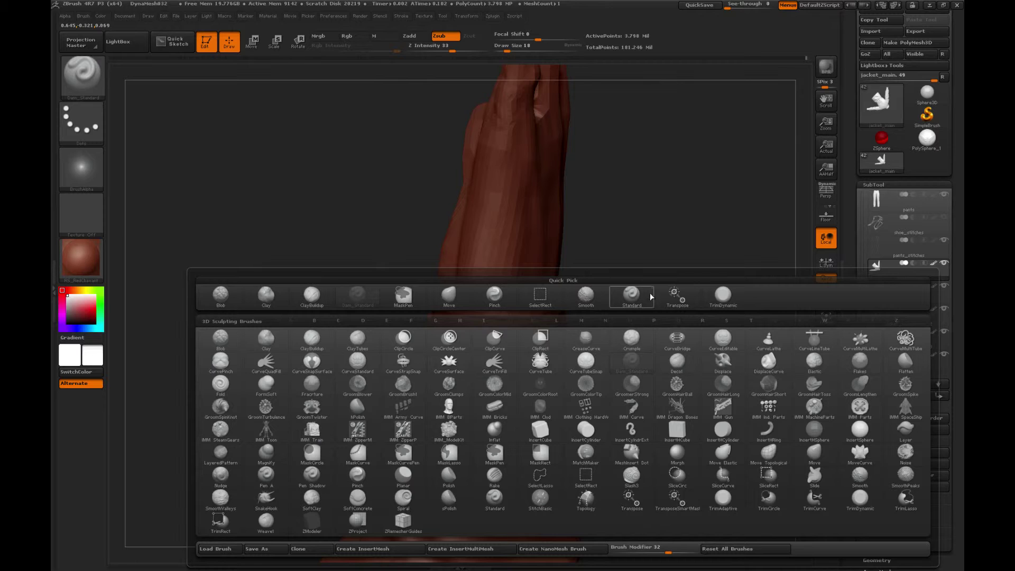
click(649, 293)
drag(658, 290, 515, 317)
mouse_move(580, 315)
mouse_down()
mouse_move(478, 330)
mouse_move(567, 335)
mouse_up()
alt+right_drag(565, 335, 537, 329)
drag(665, 318, 460, 331)
key(shift)
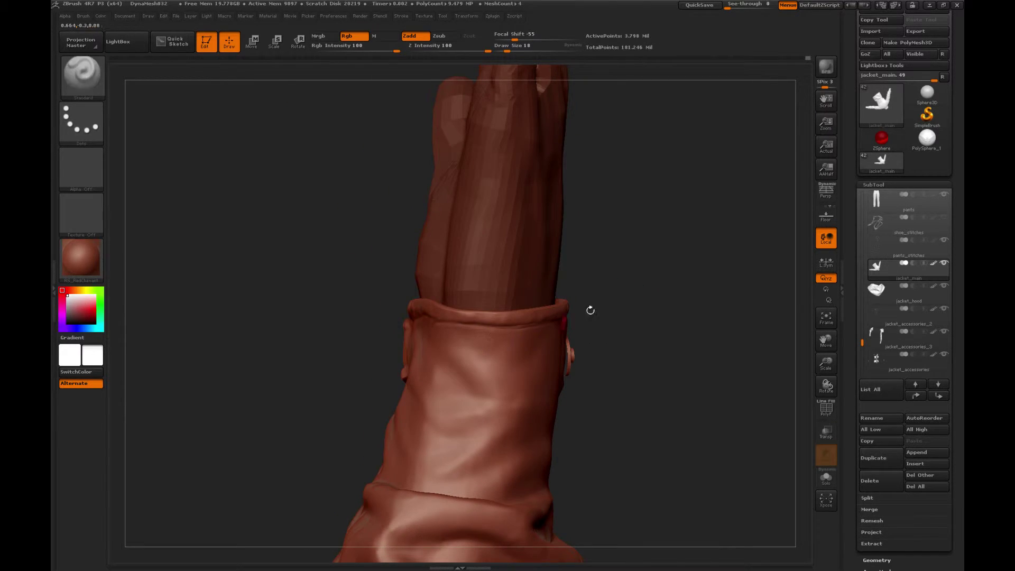
Step: Refine the left cuff's rim with the Standard brush from the little-finger side across the back of the hand
drag(587, 306, 630, 265)
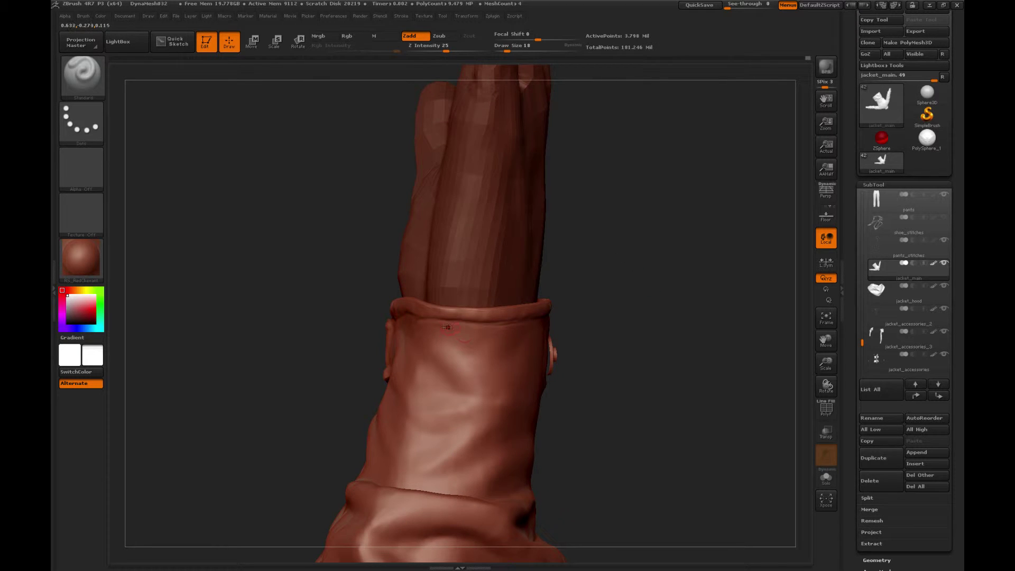
drag(618, 281, 518, 317)
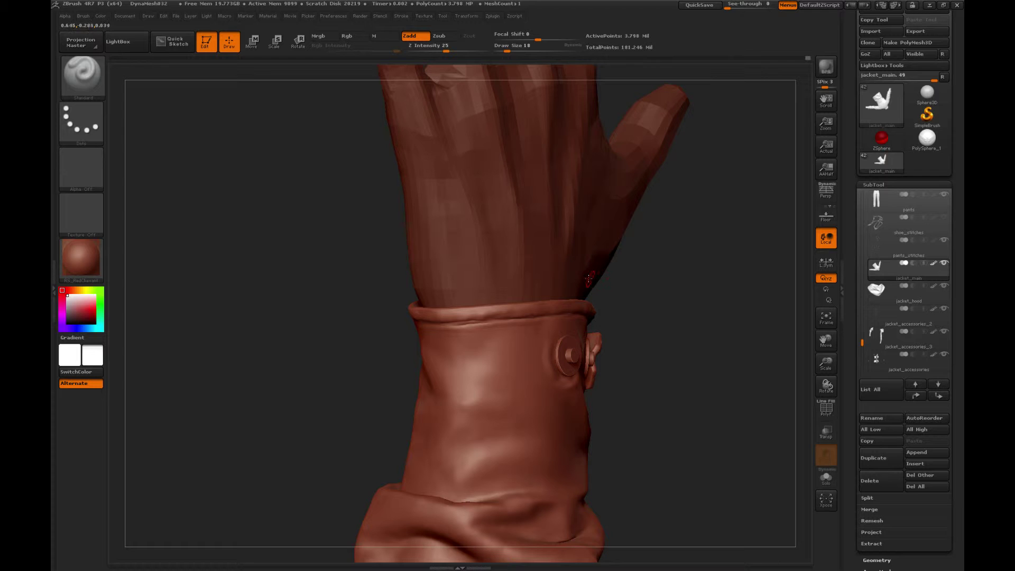
drag(658, 266, 475, 334)
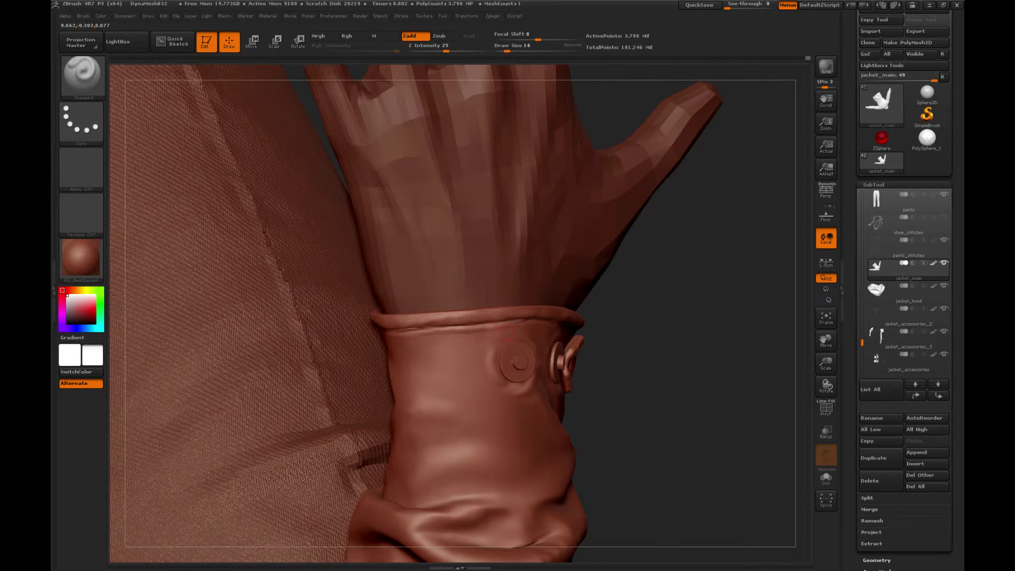
mouse_move(618, 296)
mouse_down()
mouse_move(619, 281)
mouse_move(417, 335)
mouse_move(314, 346)
mouse_move(546, 308)
mouse_move(468, 344)
mouse_up()
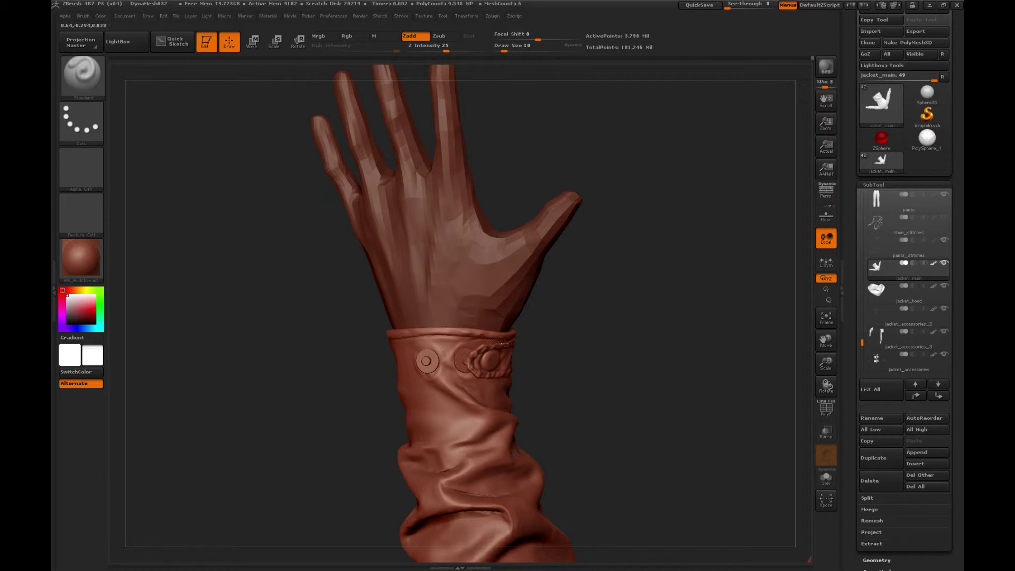
alt+drag(583, 306, 619, 338)
drag(254, 375, 409, 320)
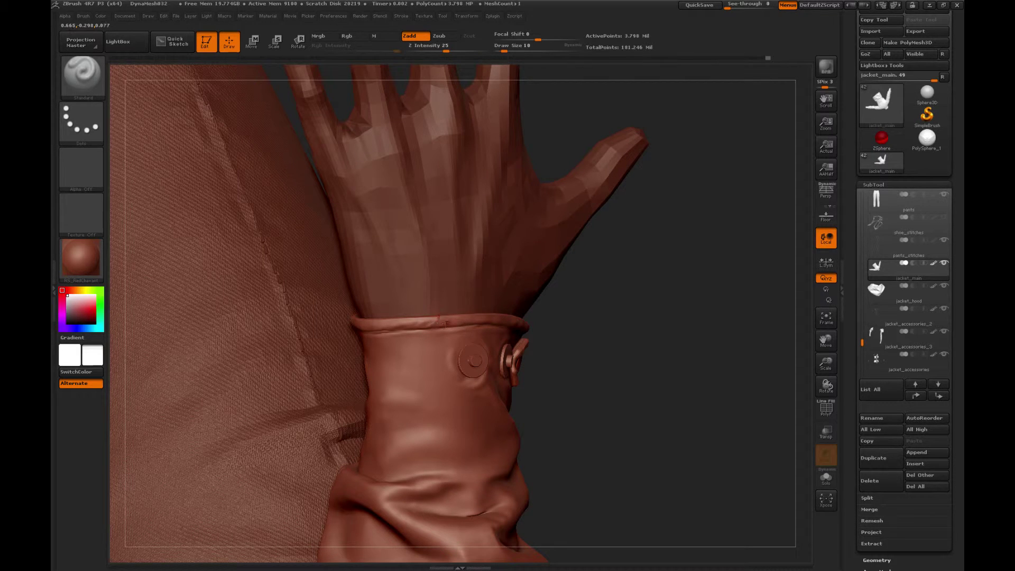
Step: Adjust the Standard brush size and sculpt small twisted puckers into the cuff's rim across the back of the hand
key(bracketright)
key(bracketright)
key([)
key([)
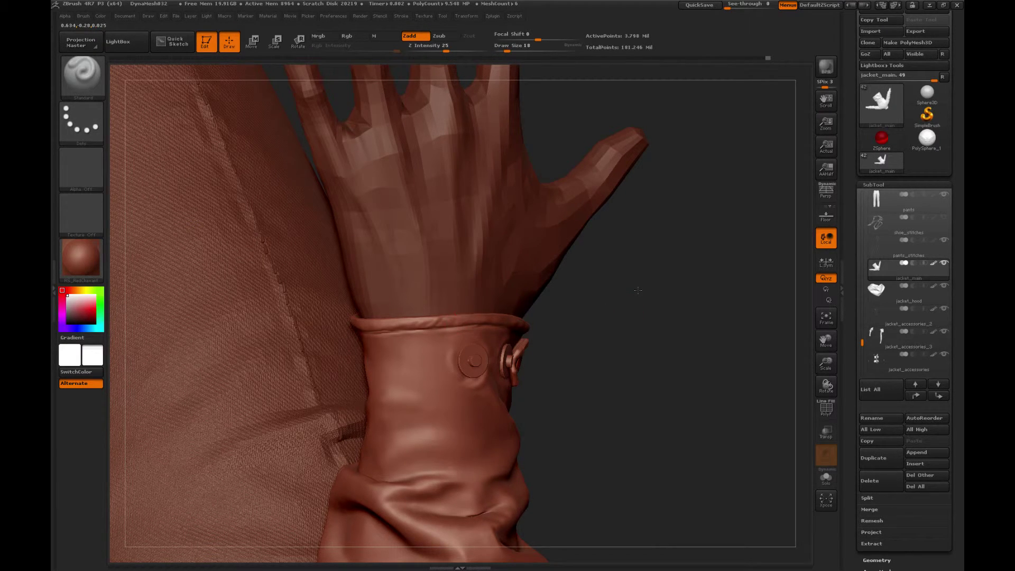
drag(639, 291, 597, 285)
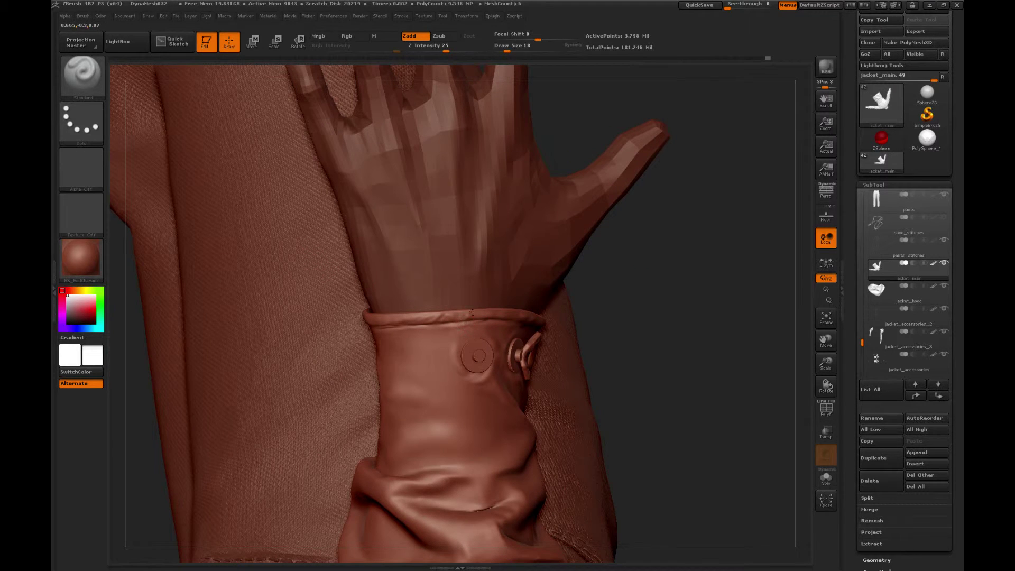
drag(624, 288, 476, 262)
drag(387, 292, 492, 333)
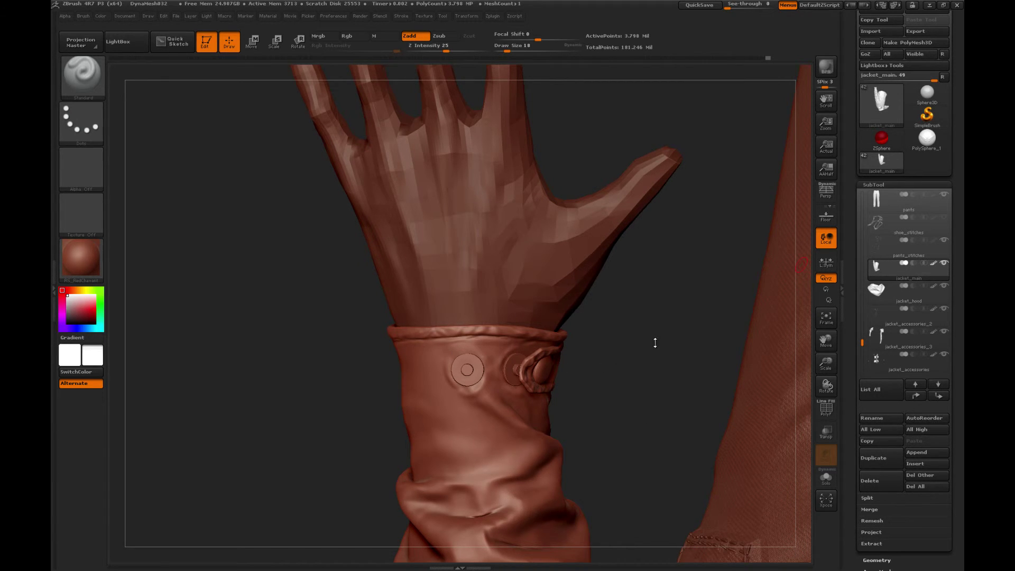
Step: Extend the rim puckers to the edge above the buttoned strap, reducing the Standard brush to draw size 7
drag(623, 317, 385, 231)
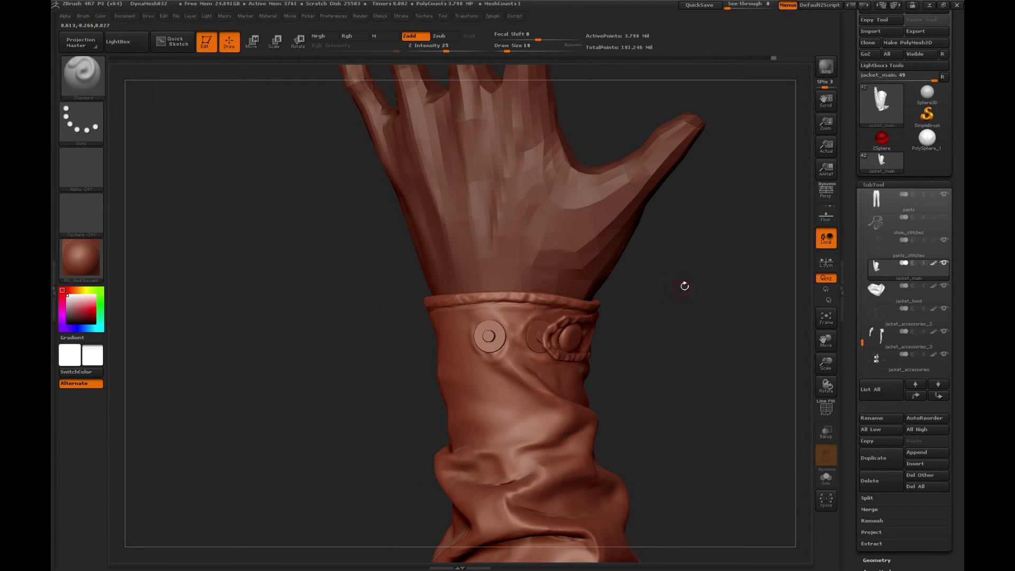
mouse_move(682, 286)
mouse_down()
mouse_move(516, 306)
mouse_move(667, 294)
mouse_move(658, 294)
mouse_move(667, 282)
mouse_move(642, 282)
mouse_up()
key(b)
key(Escape)
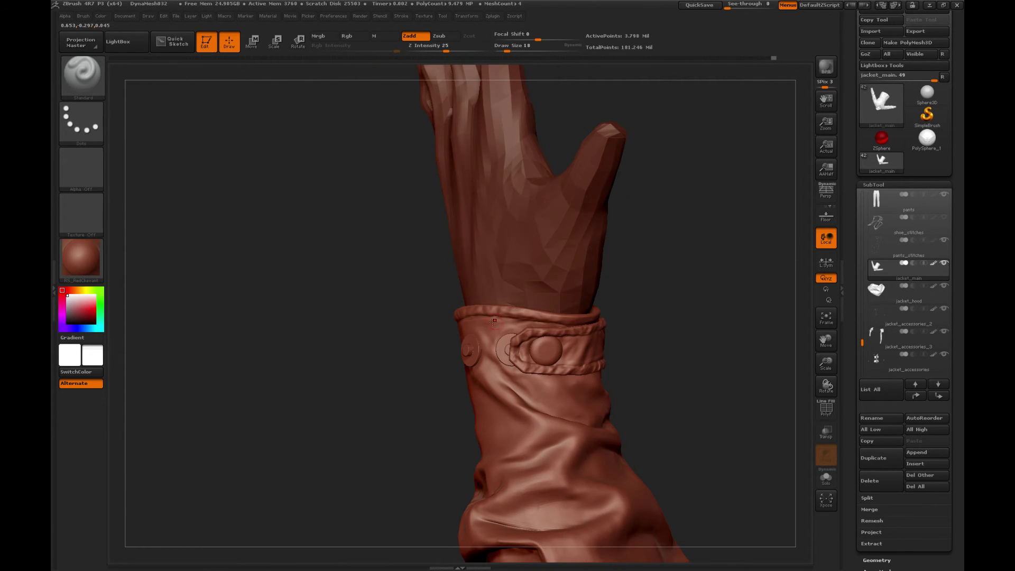
key([)
key([)
mouse_move(521, 314)
mouse_down()
mouse_move(514, 308)
mouse_move(533, 311)
mouse_up()
drag(686, 285, 426, 252)
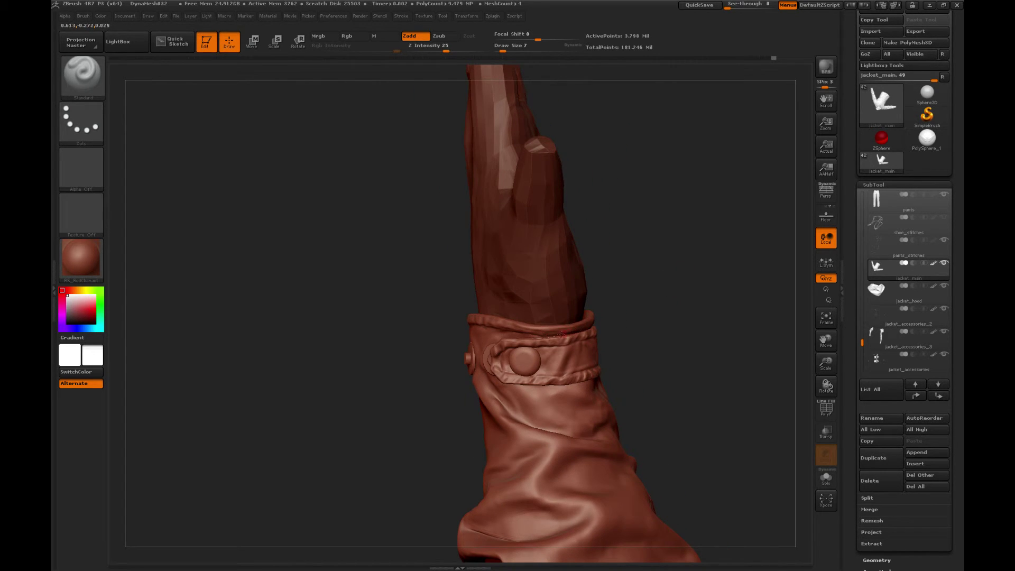
Step: Switch to the Clay brush and work the left cuff's rim from the strap around to the palm side
right_drag(581, 292, 489, 320)
key(b)
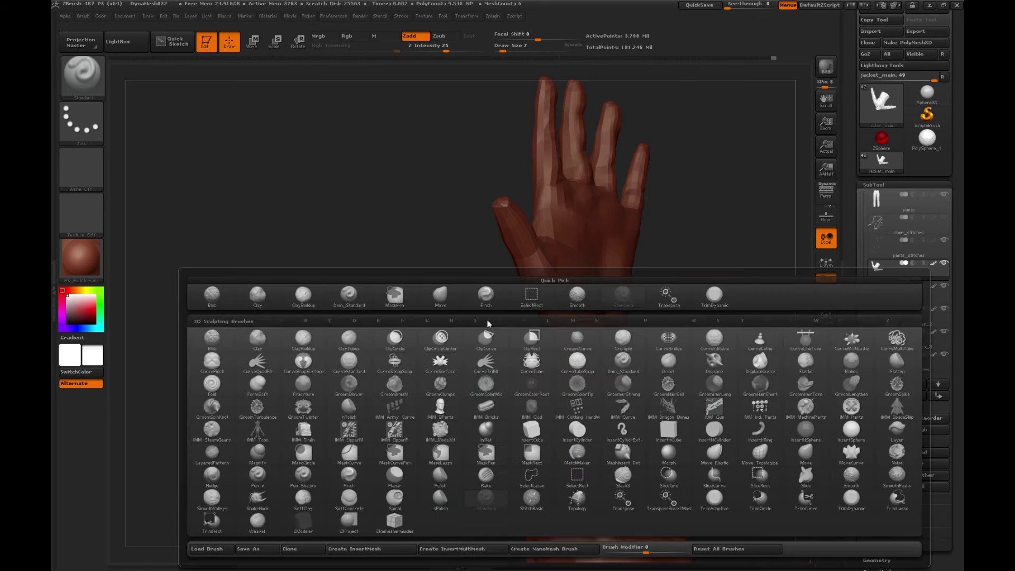
click(259, 299)
right_drag(566, 317, 498, 352)
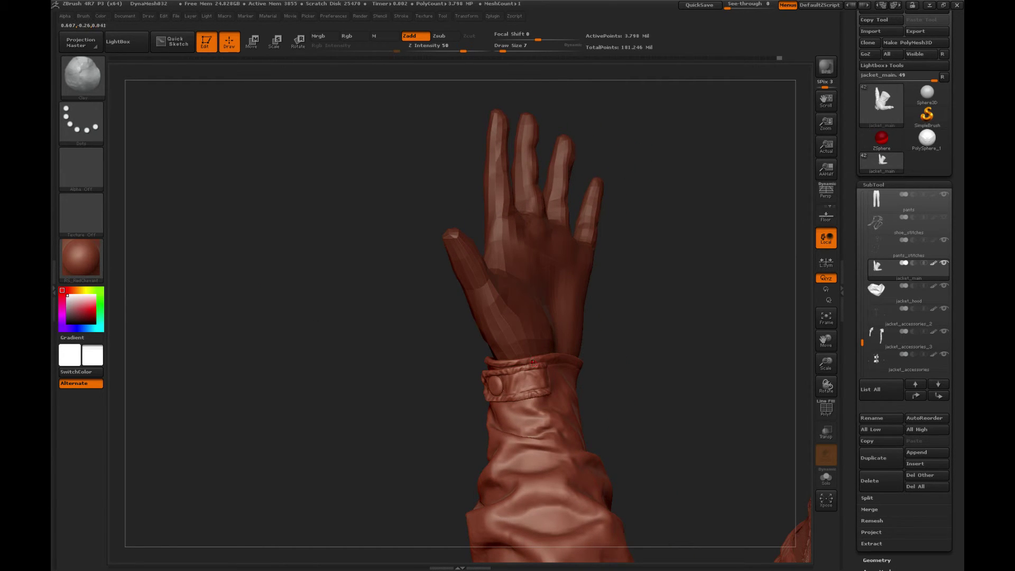
drag(553, 345, 676, 359)
drag(827, 364, 824, 412)
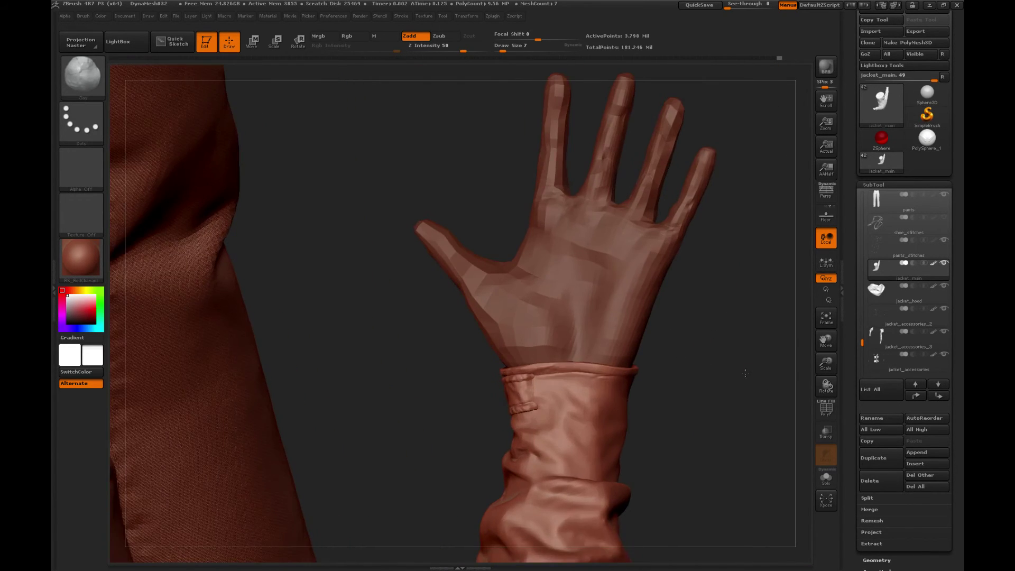
alt+drag(746, 369, 725, 379)
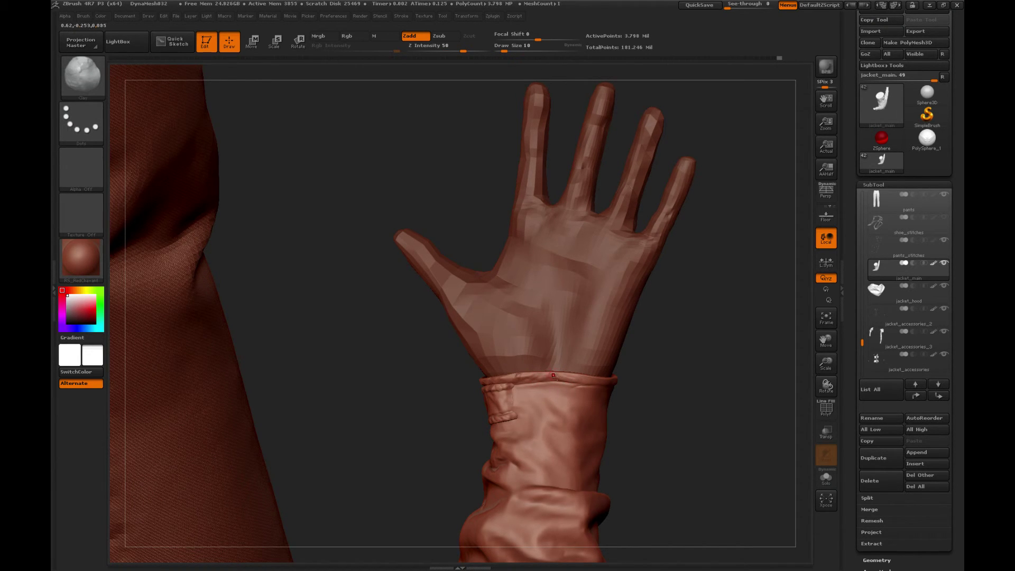
Step: Sculpt puckers into the palm-side rim with the Standard brush at draw size 14 and undo the last strokes
key(b)
key(s)
key(t)
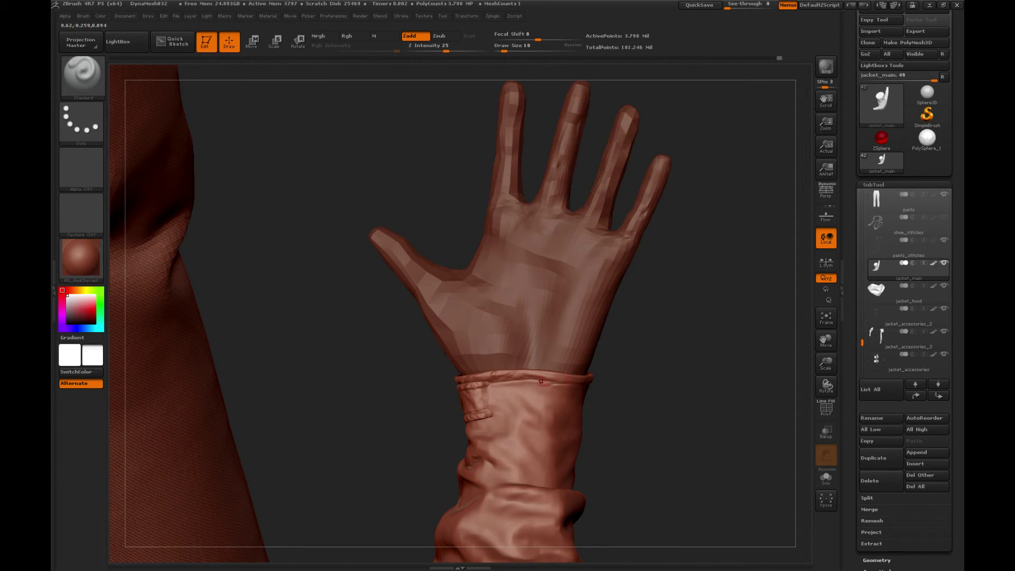
alt+drag(620, 357, 590, 360)
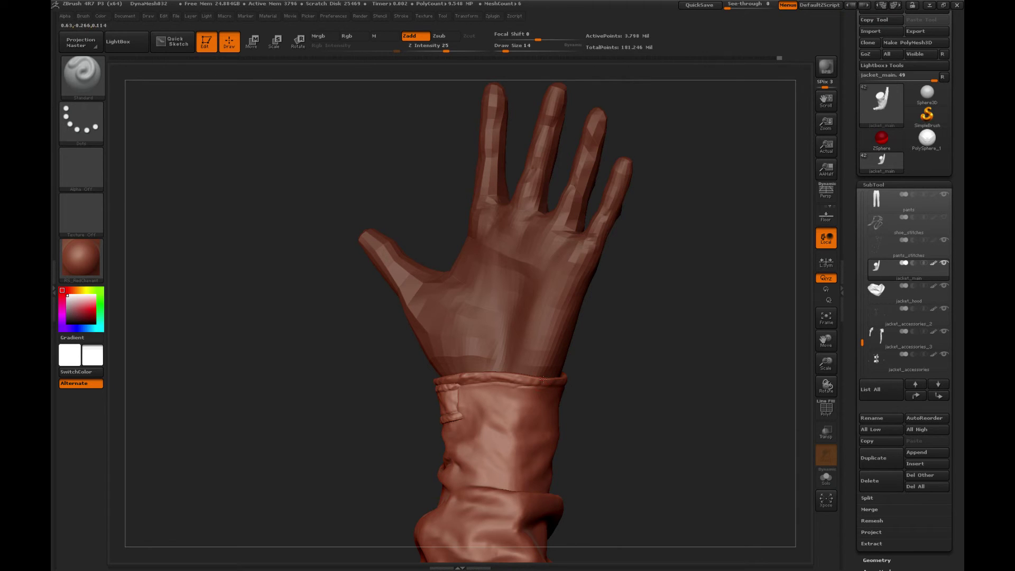
key(ctrl+z)
key(ctrl+shift+z)
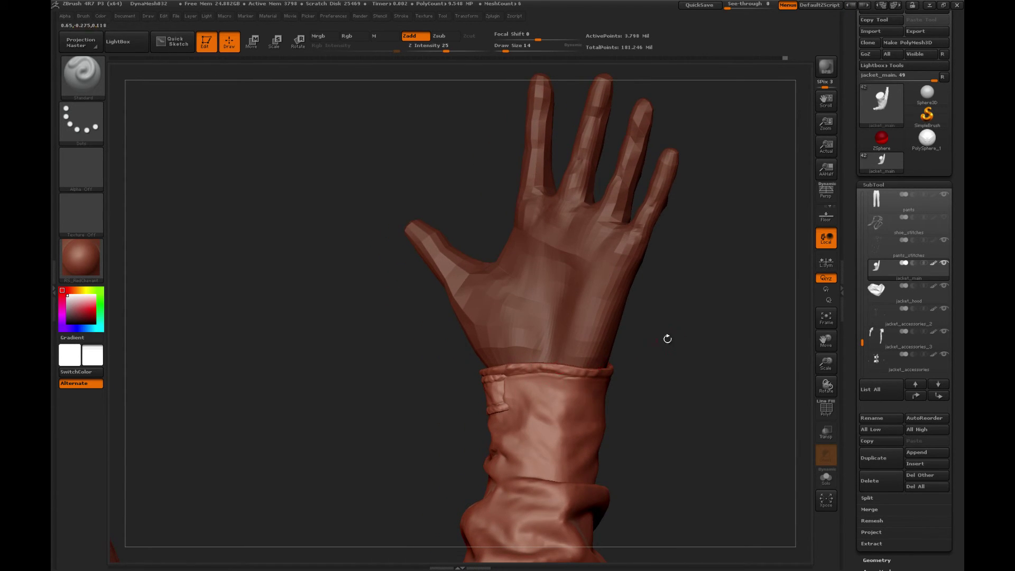
key(ctrl+z)
key(ctrl+z)
key(ctrl+z)
Step: Sculpt the rim puckers over the back of the hand and little-finger side with the Standard brush at draw size 14
drag(396, 350, 436, 349)
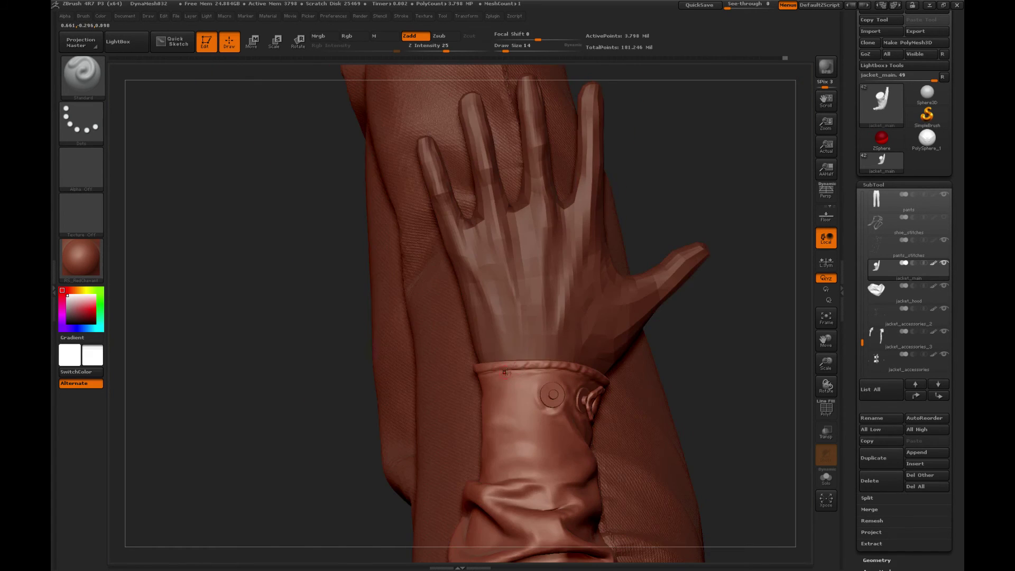
drag(327, 348, 373, 350)
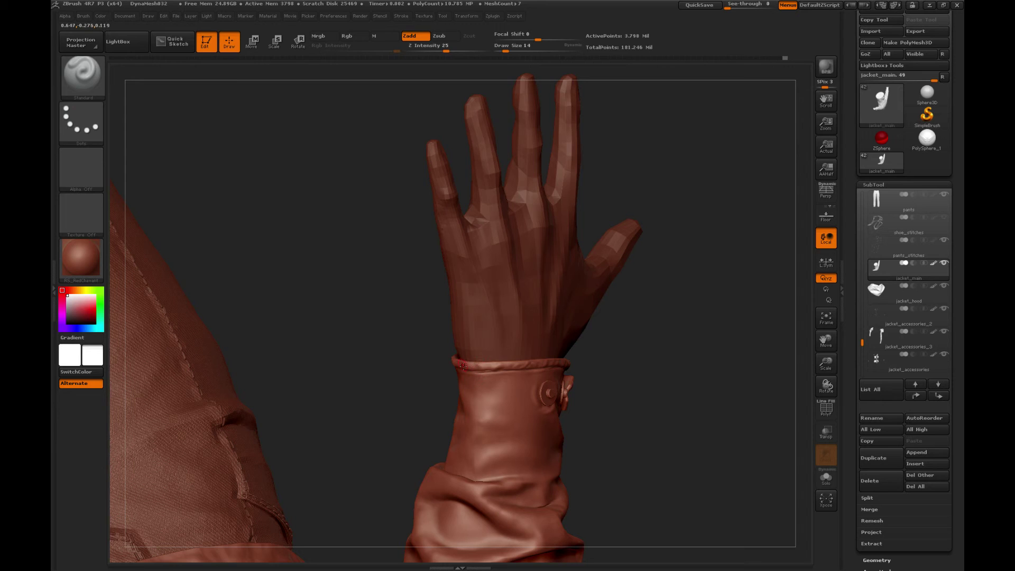
drag(646, 353, 613, 354)
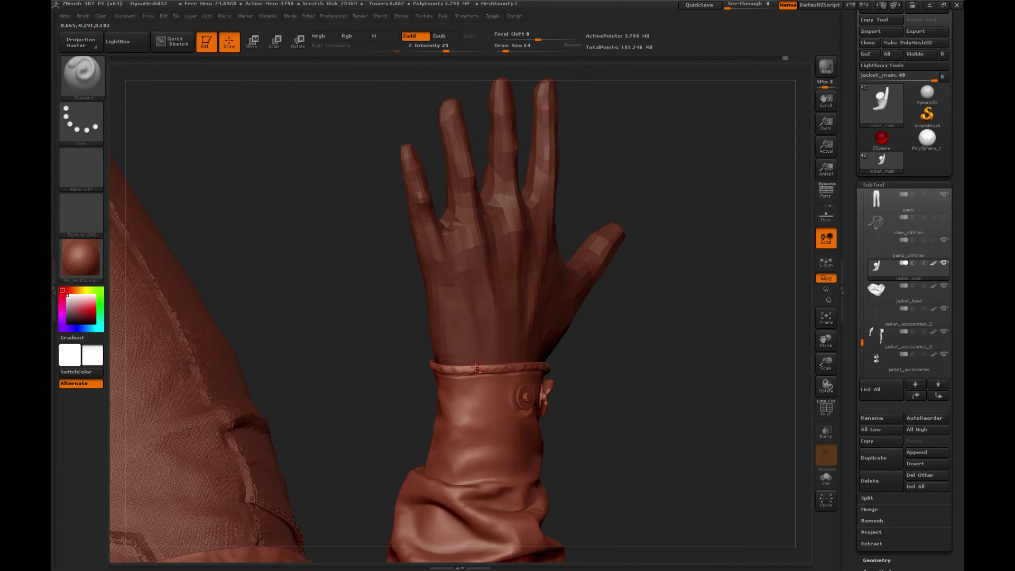
key(ctrl+shift+z)
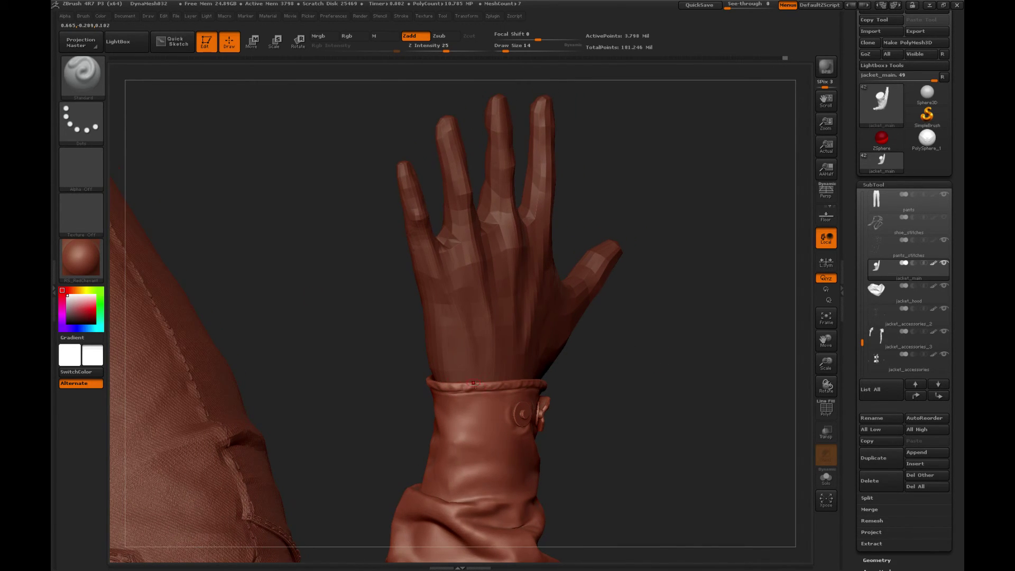
Step: Switch to the Clay brush at draw size 14 and build up the puckered rim from the back of the hand to the strap
key(b)
click(223, 303)
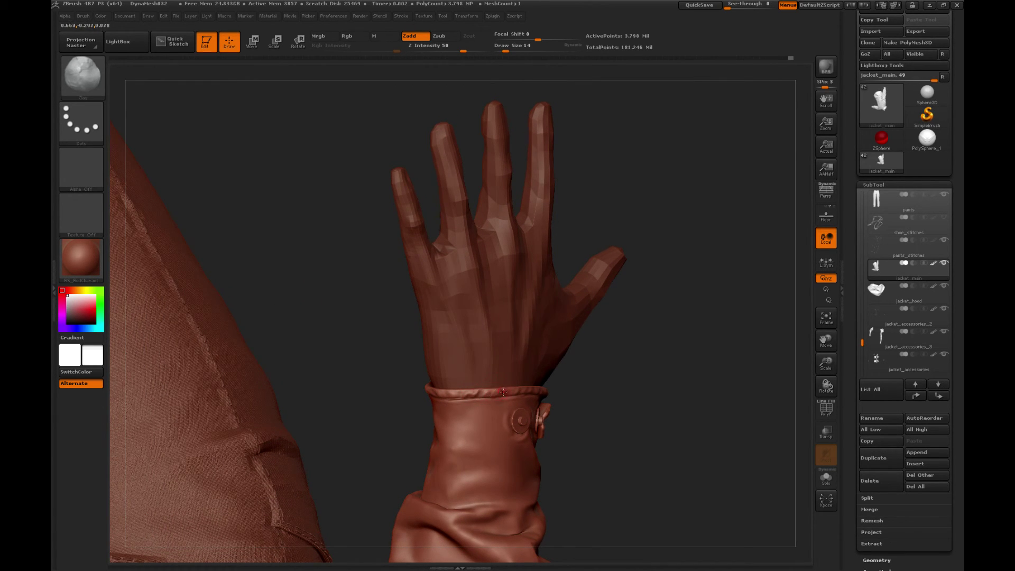
drag(613, 363, 487, 381)
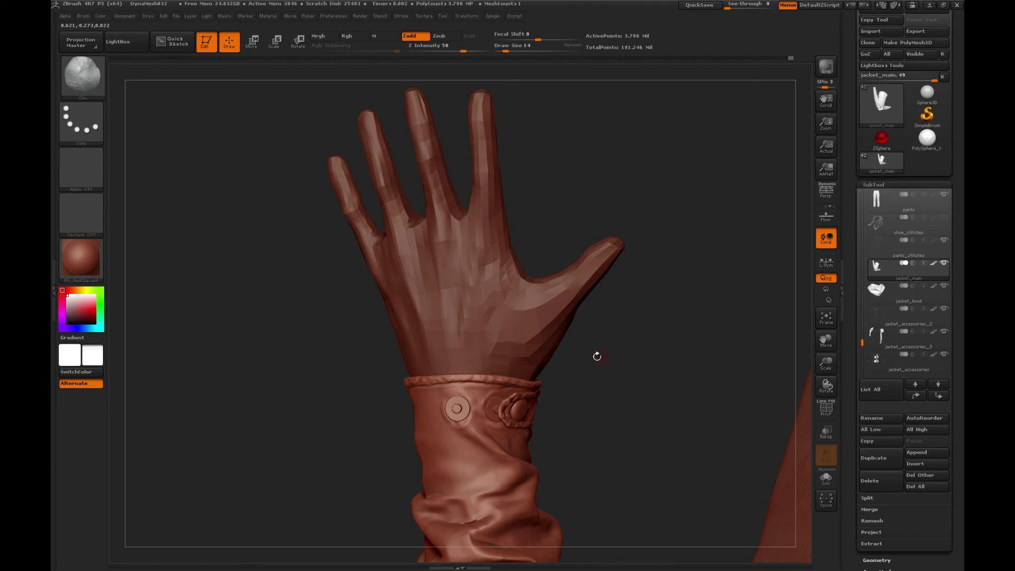
drag(608, 367, 512, 386)
drag(600, 358, 491, 378)
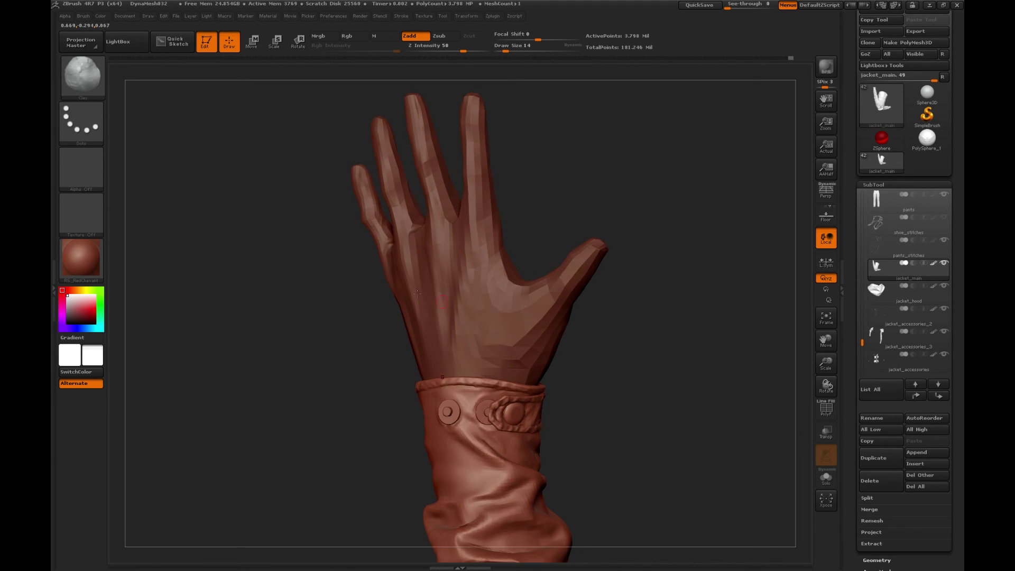
drag(619, 360, 482, 405)
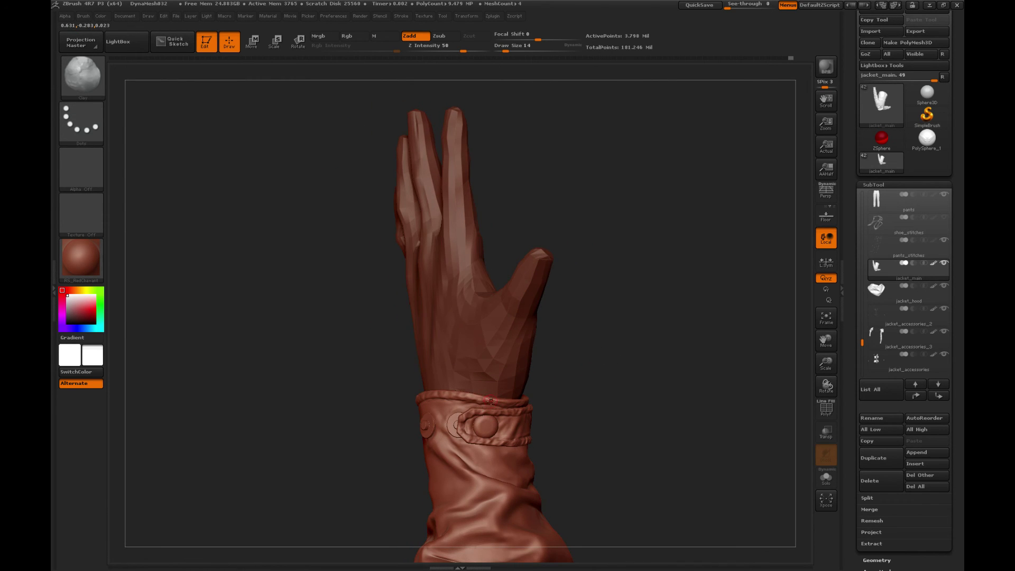
Step: Switch to the Dam_Standard brush at draw size 14 and sharpen the creases of the rim above the buttoned strap
key(b)
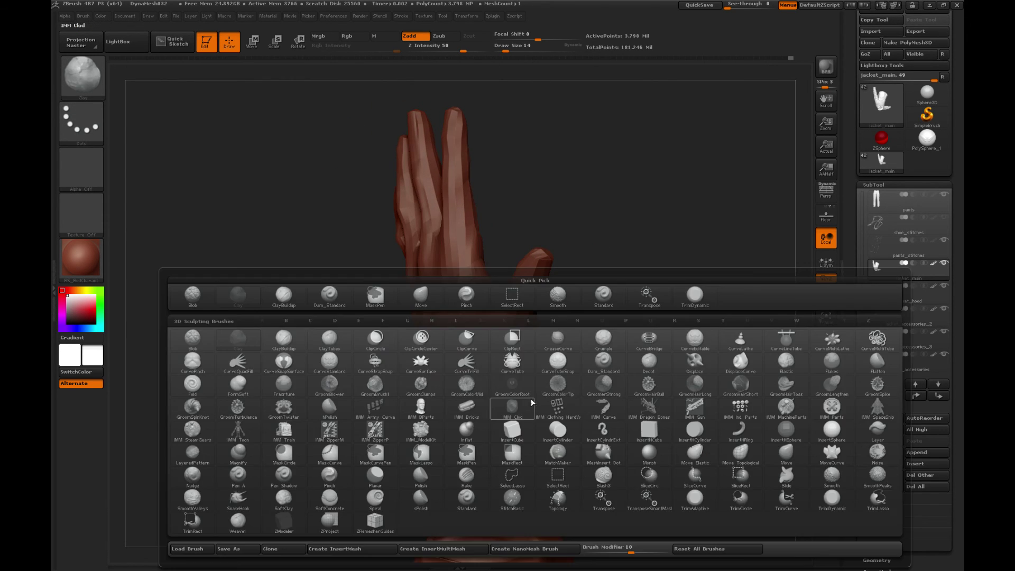
click(317, 304)
drag(576, 388, 484, 407)
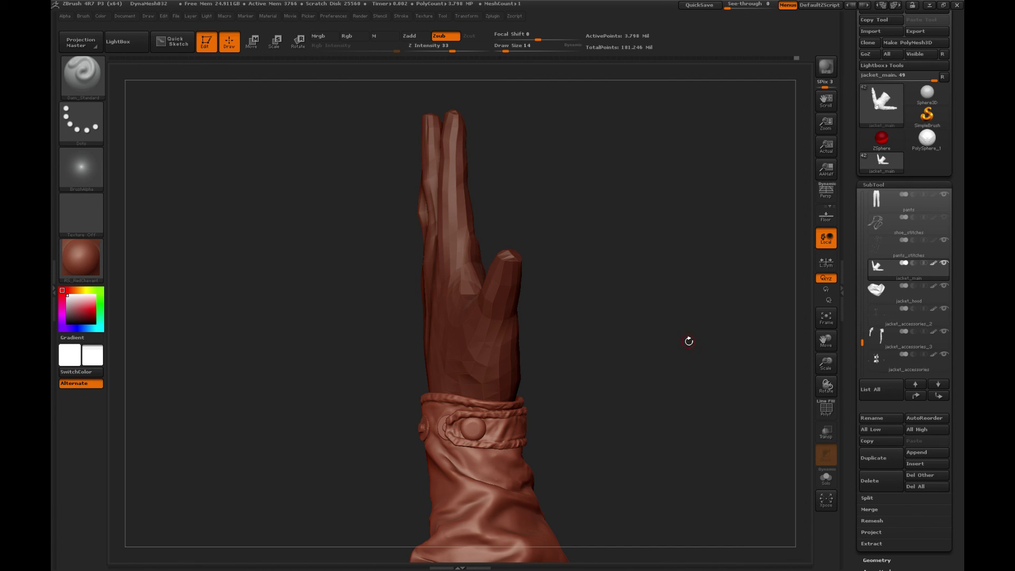
drag(622, 299, 554, 344)
Step: Open the sculpting brush selection
key(b)
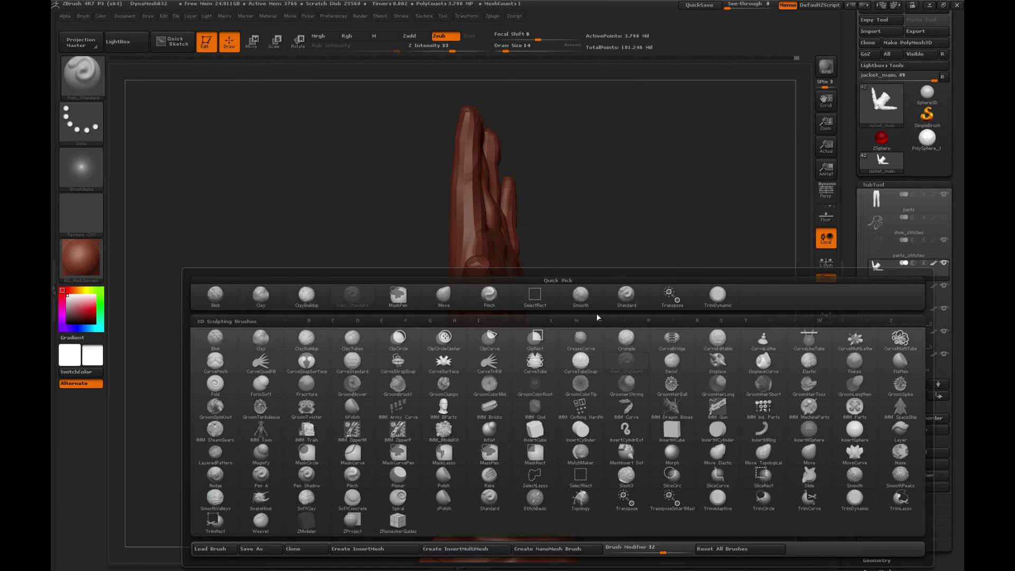